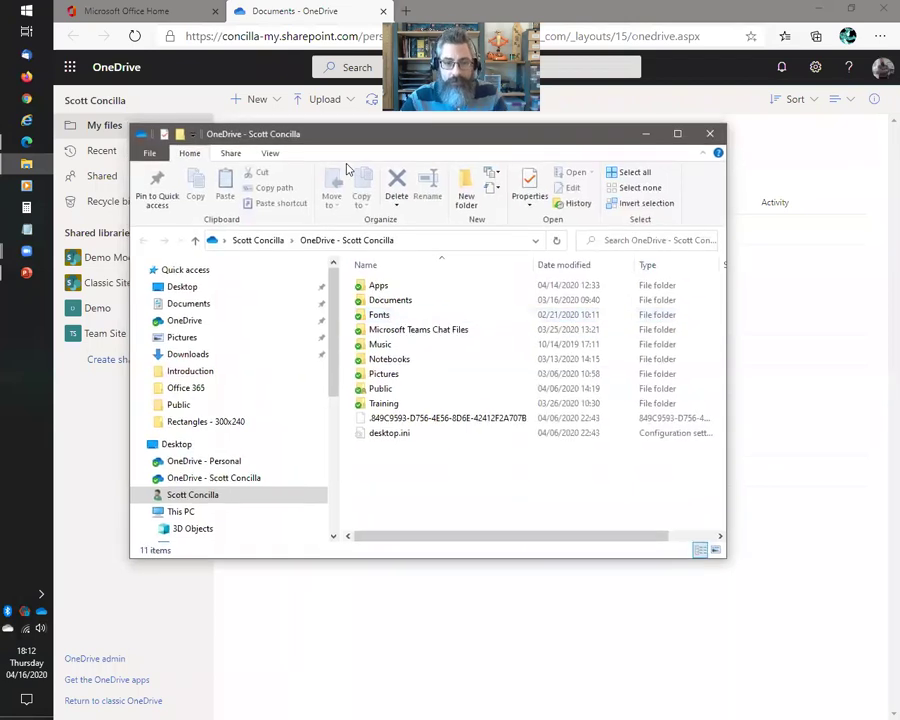
Shift the local OneDrive folder window aside to compare it with the web Files list, then bring the browser forward
{"action": "left_click_drag", "start_coordinate": [347, 134], "coordinate": [631, 135]}
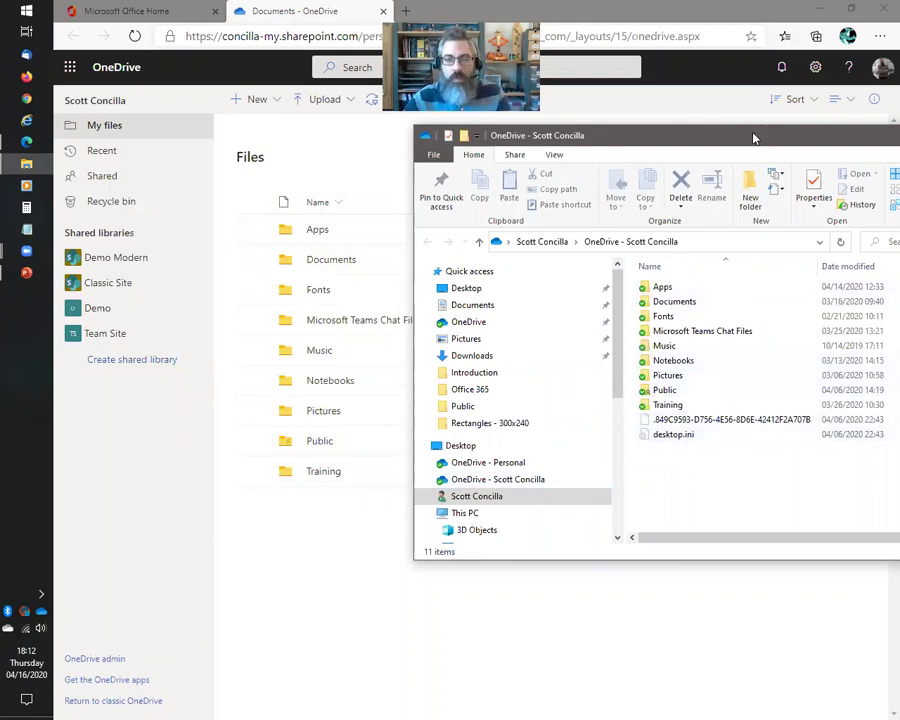
{"action": "left_click_drag", "start_coordinate": [754, 136], "coordinate": [551, 171]}
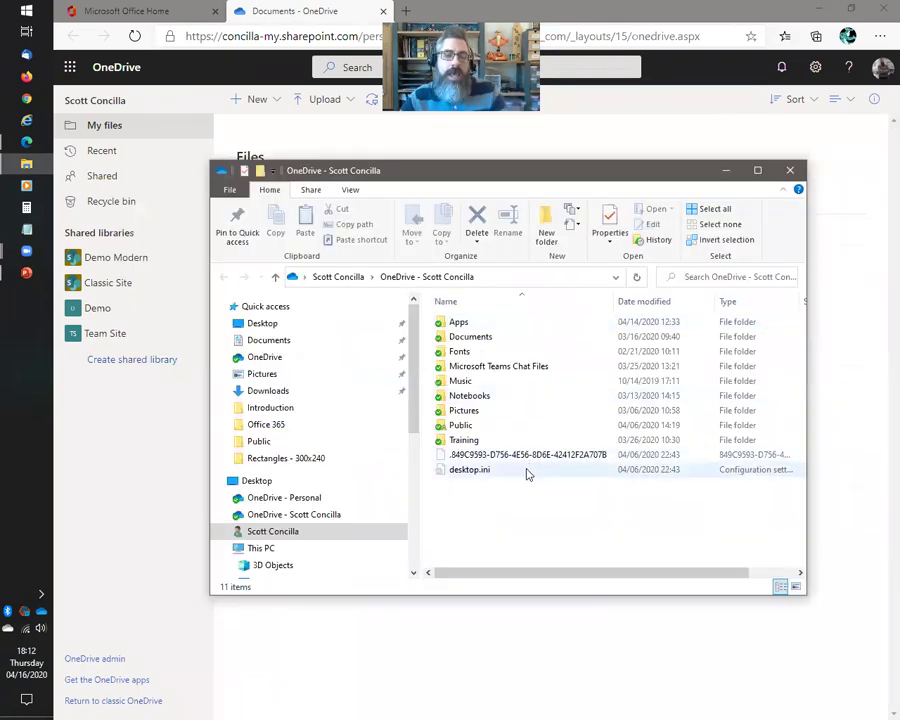
{"action": "mouse_move", "coordinate": [530, 174]}
{"action": "left_mouse_down"}
{"action": "mouse_move", "coordinate": [538, 180]}
{"action": "mouse_move", "coordinate": [522, 183]}
{"action": "left_mouse_up"}
{"action": "left_click", "coordinate": [318, 8]}
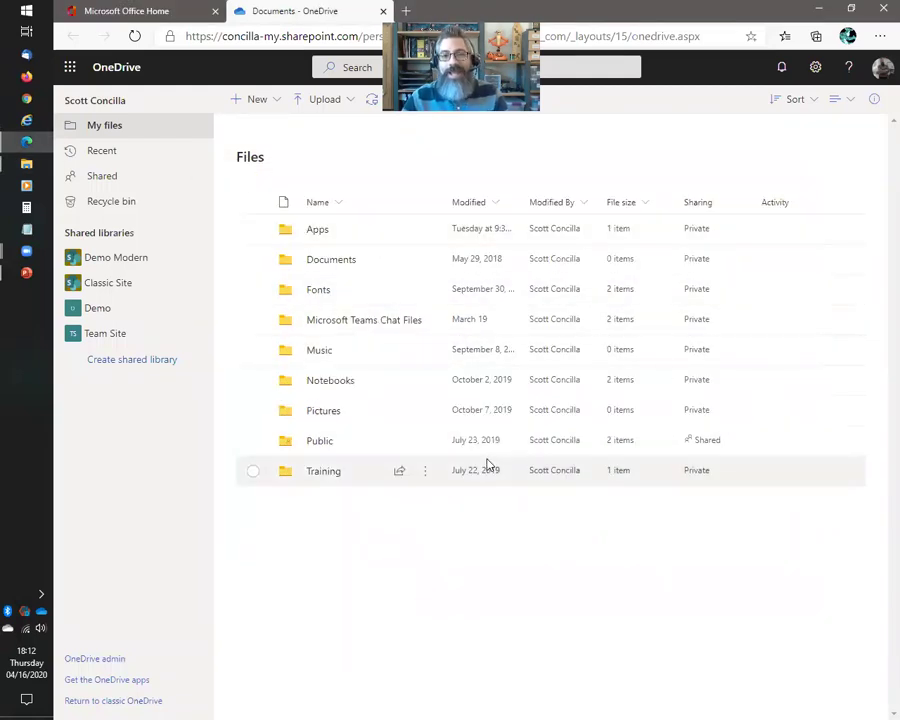
Switch back to the File Explorer window showing the local OneDrive work folder
{"action": "key", "text": "alt+Tab"}
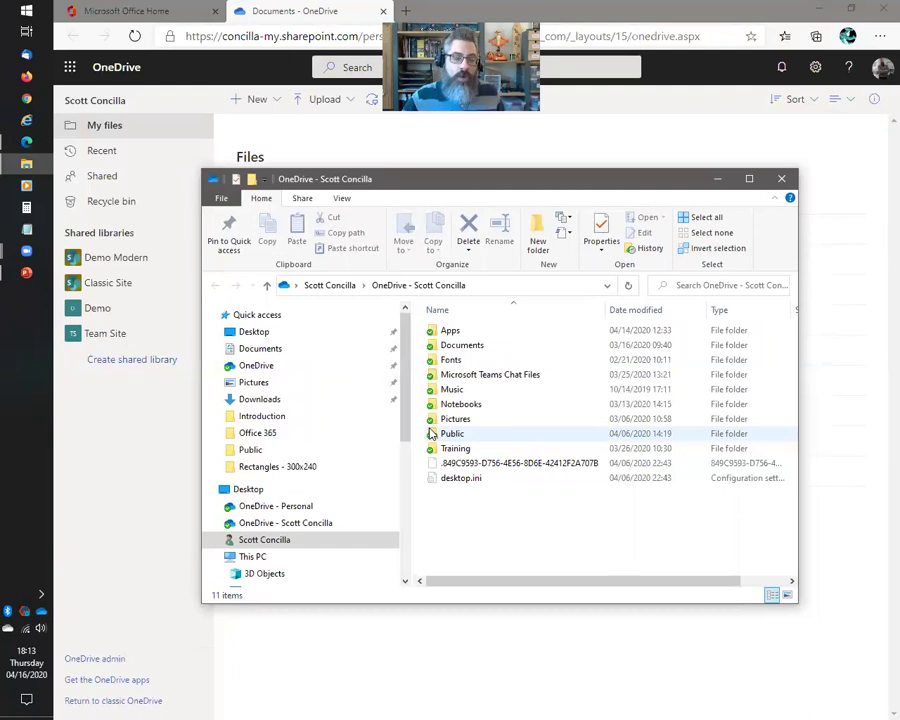
Check the OneDrive status panel and its More options, then return to the PowerPoint slideshow
{"action": "left_click", "coordinate": [42, 611]}
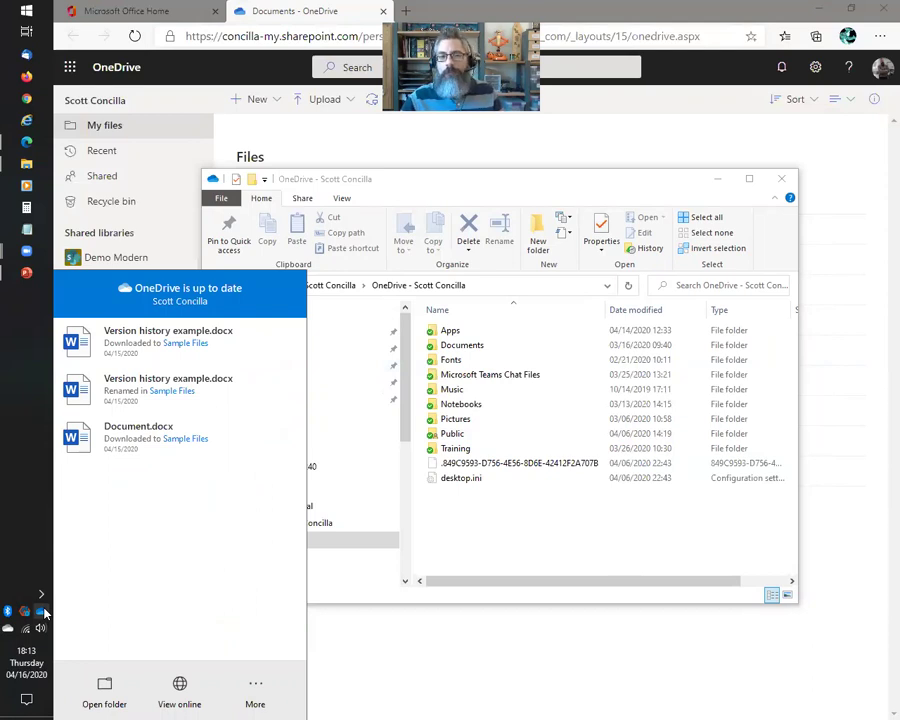
{"action": "left_click", "coordinate": [257, 685]}
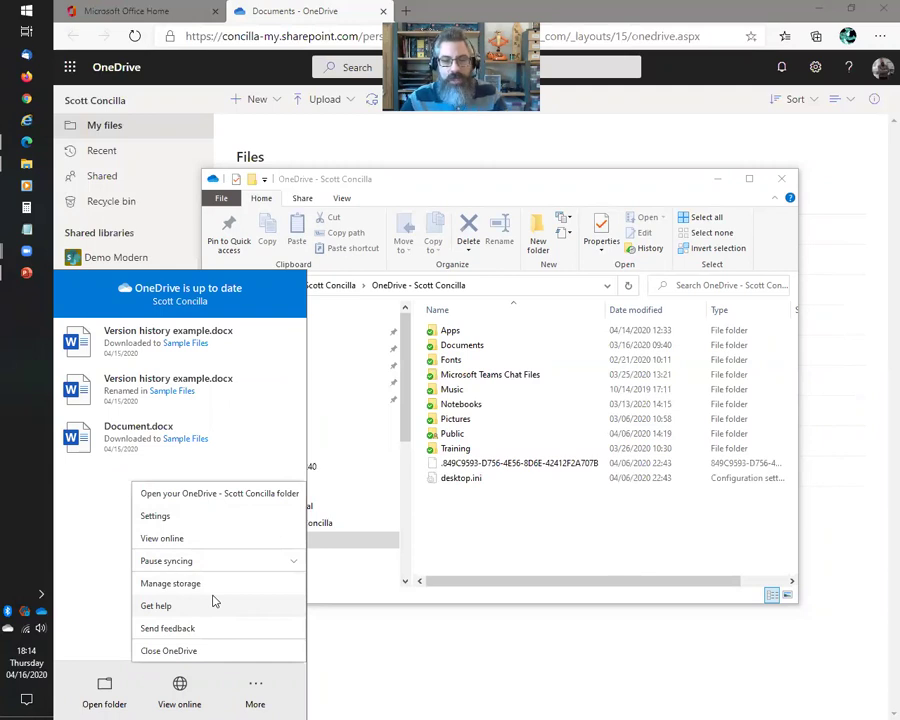
{"action": "key", "text": "alt+Tab"}
{"action": "key", "text": "alt+Tab"}
{"action": "key", "text": "alt+Tab"}
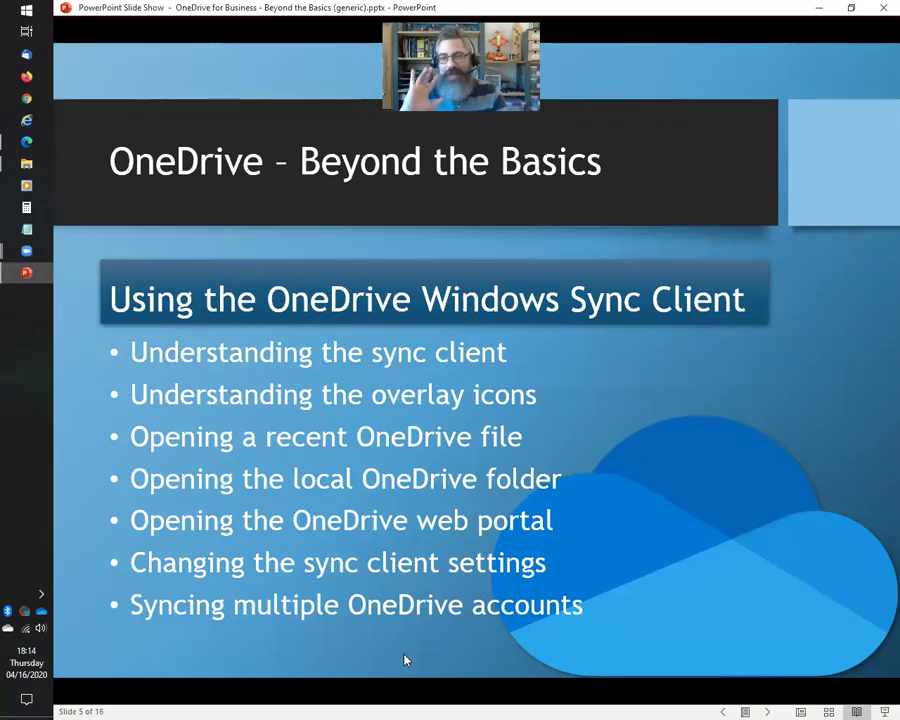
From File Explorer, open the OneDrive tray panel's More menu showing Settings and Pause syncing
{"action": "key", "text": "alt+Tab"}
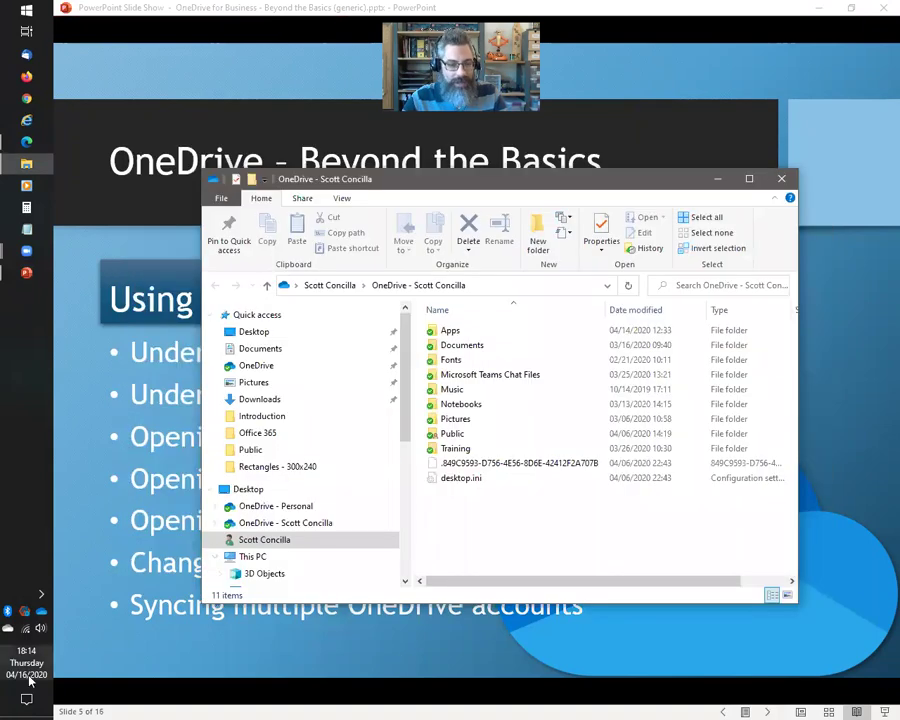
{"action": "left_click", "coordinate": [41, 612]}
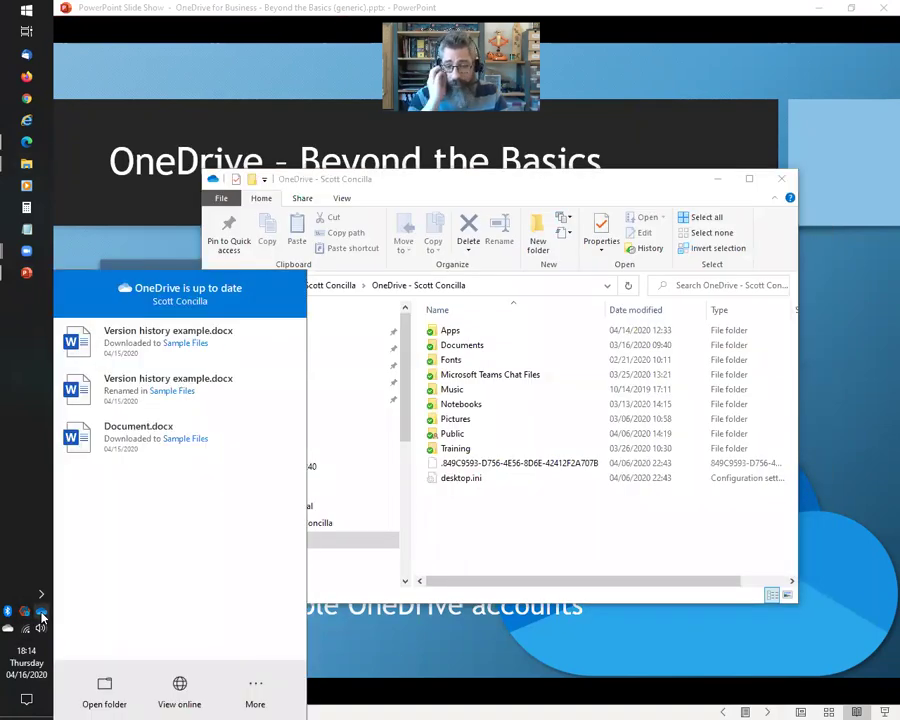
{"action": "left_click", "coordinate": [254, 695]}
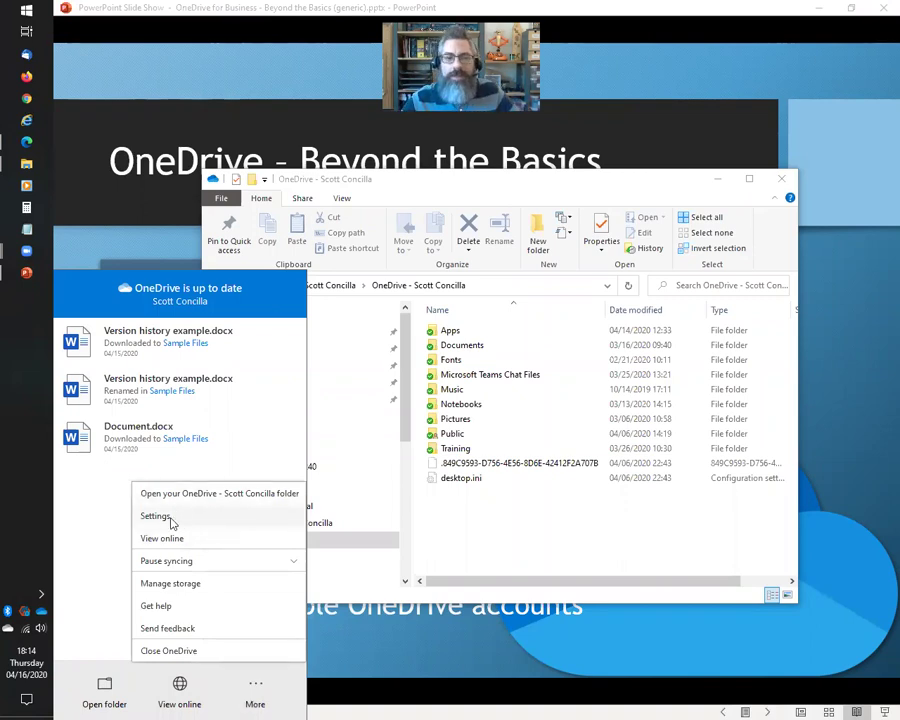
Open OneDrive Settings and choose Add an account on the Account tab
{"action": "left_click", "coordinate": [156, 516]}
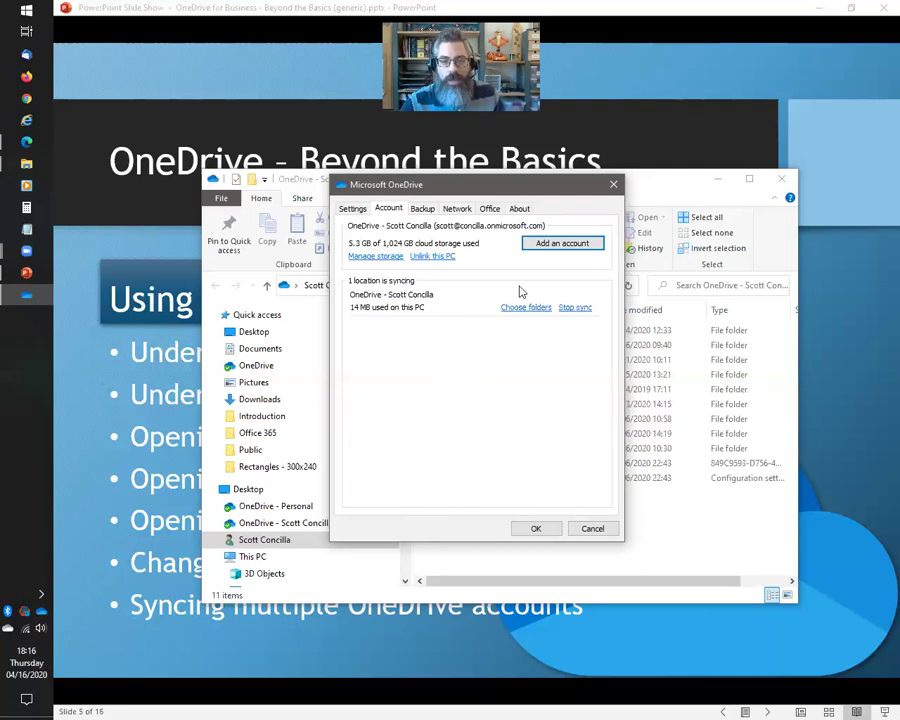
{"action": "left_click", "coordinate": [551, 248]}
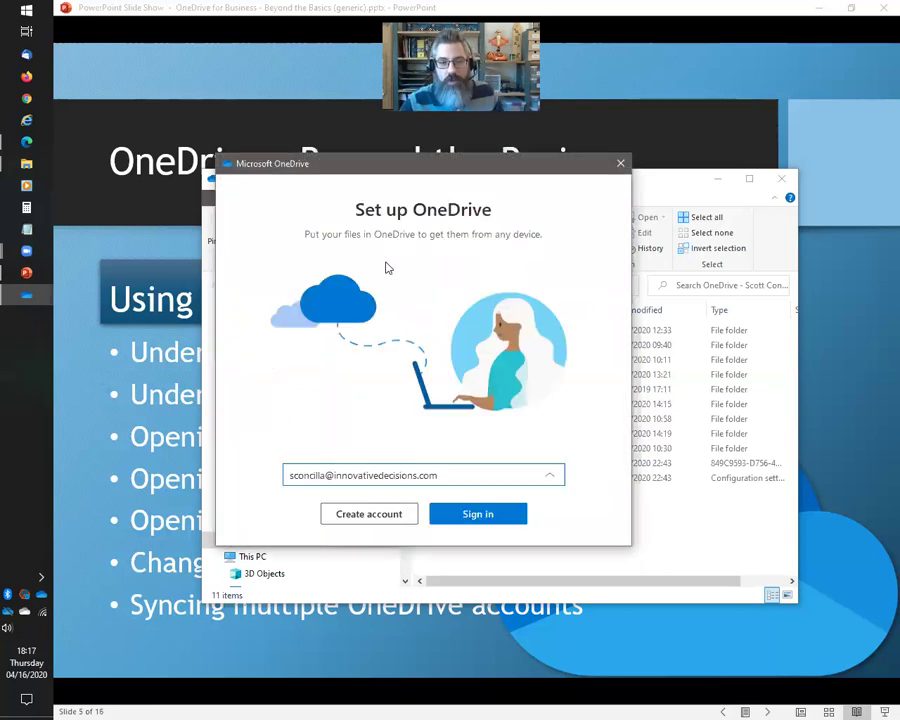
Close the Set up OneDrive window without signing in to another account
{"action": "left_click", "coordinate": [619, 164]}
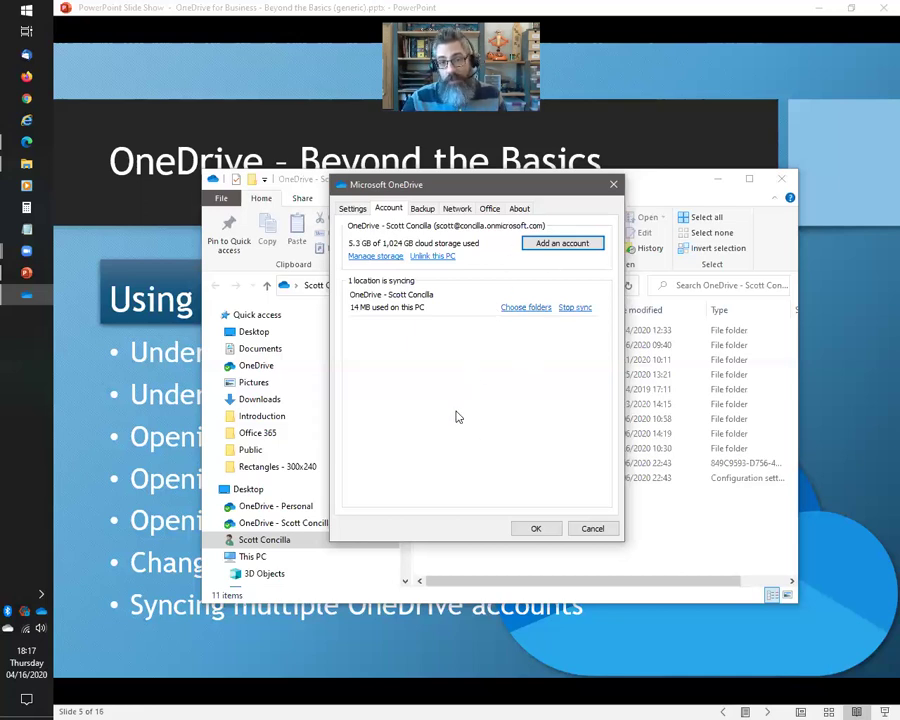
Cancel the OneDrive settings unchanged and open Training > Sample Files in File Explorer
{"action": "left_click", "coordinate": [350, 209]}
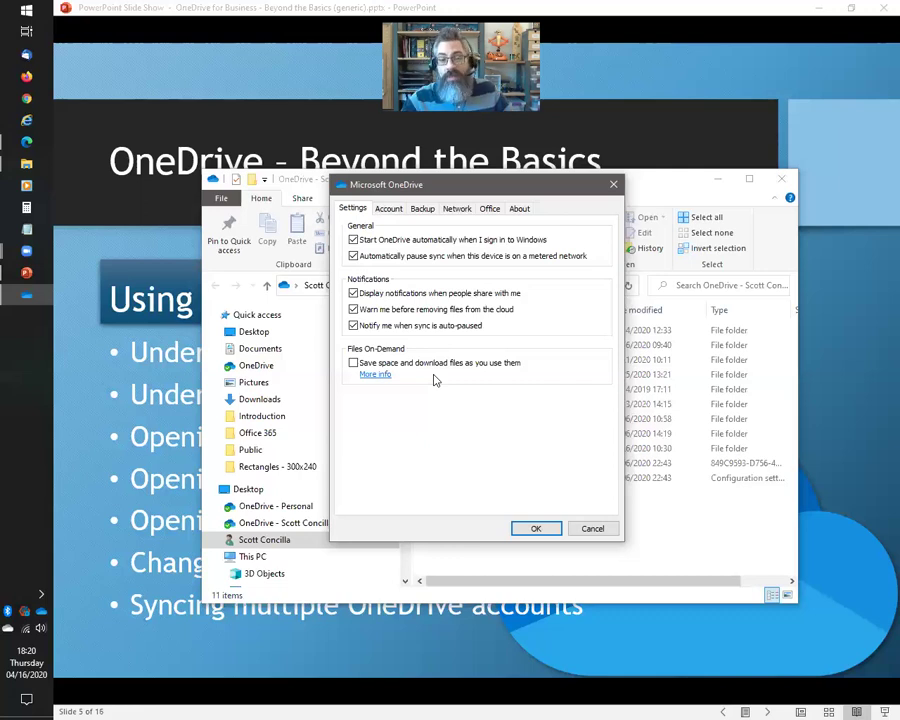
{"action": "left_click", "coordinate": [592, 529]}
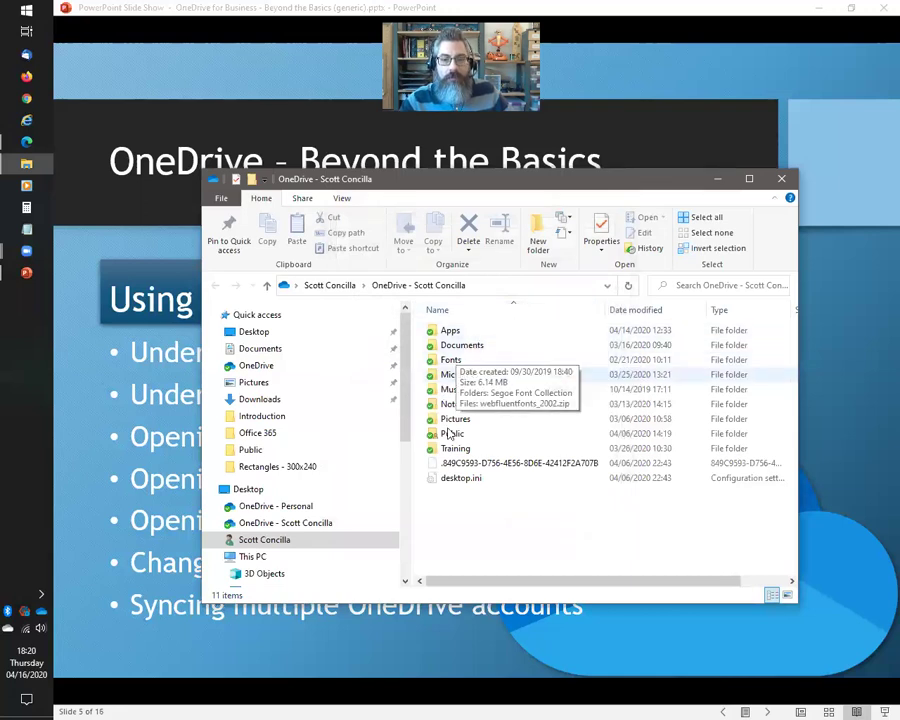
{"action": "double_click", "coordinate": [455, 448]}
{"action": "double_click", "coordinate": [480, 331]}
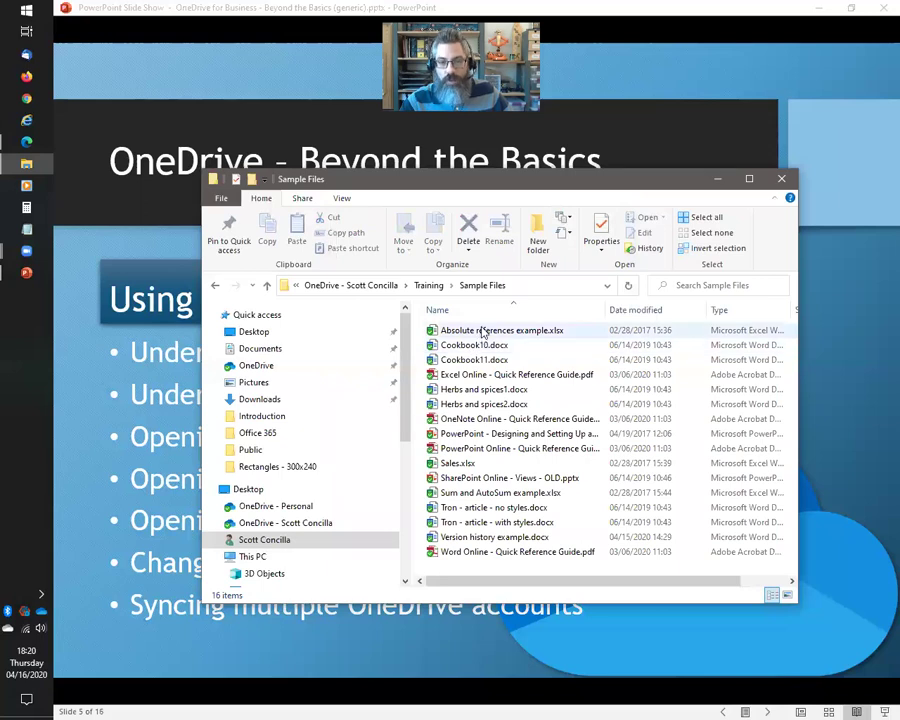
Glance at Absolute references example.xlsx's actions, then open OneDrive's activity panel and its extra options
{"action": "right_click", "coordinate": [482, 332]}
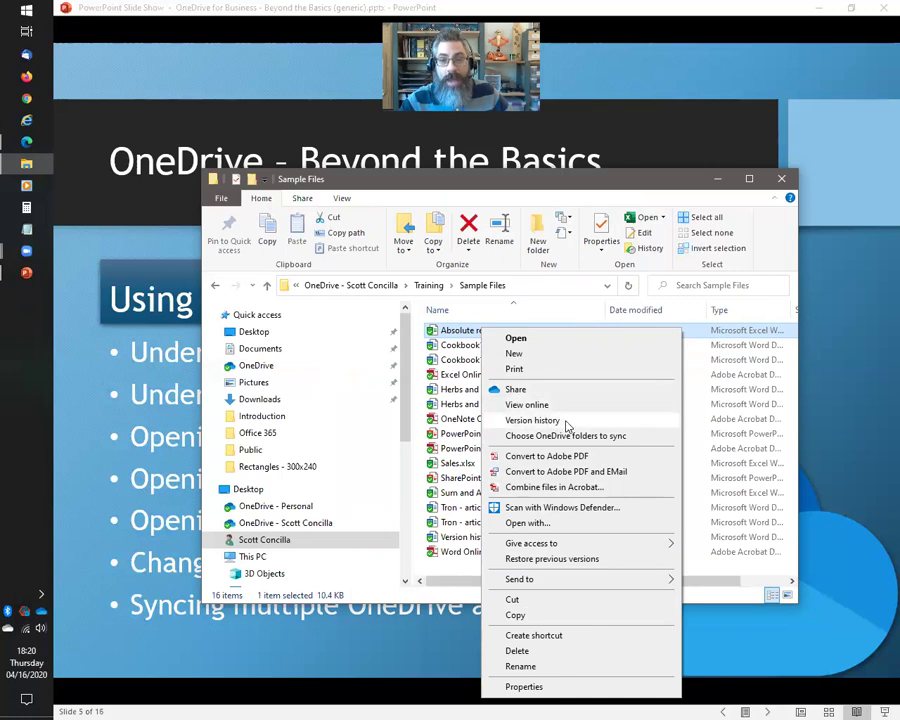
{"action": "left_click", "coordinate": [592, 178]}
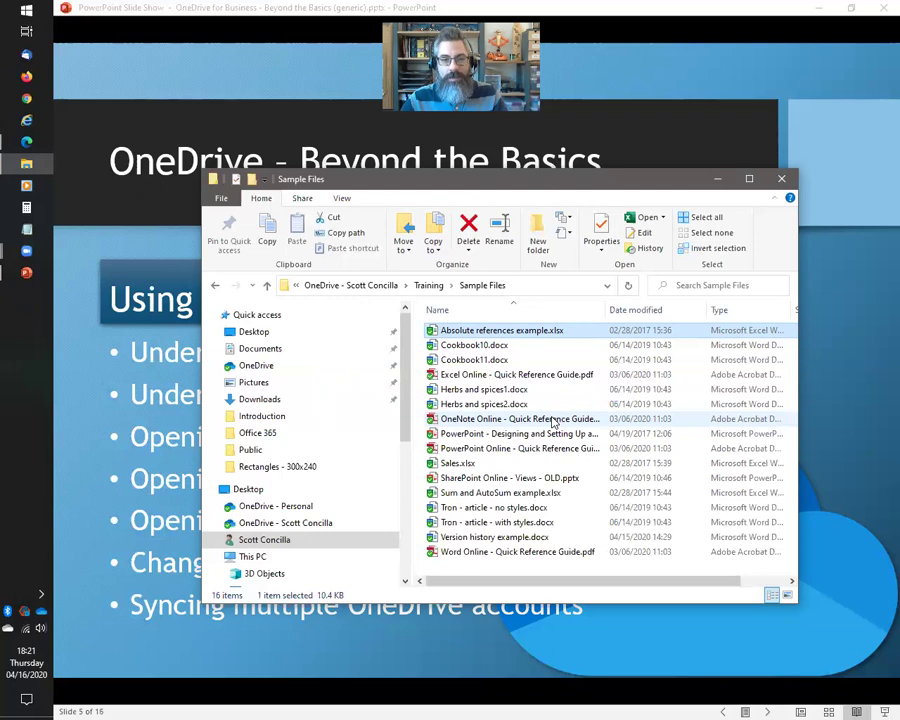
{"action": "right_click", "coordinate": [41, 611]}
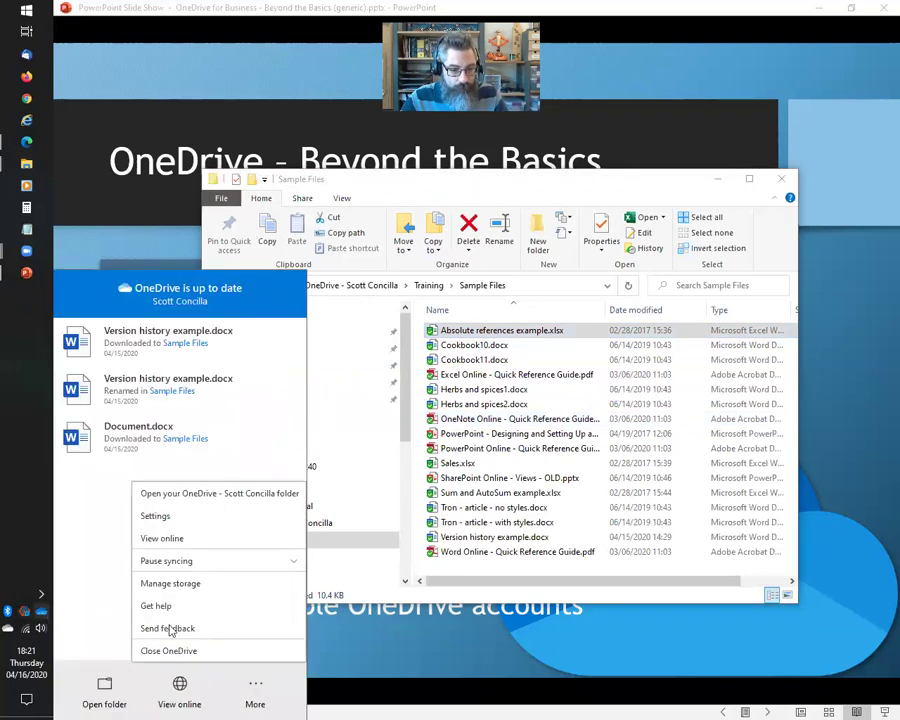
Open OneDrive Settings, look over the Settings and Account tabs, then switch to Backup
{"action": "left_click", "coordinate": [170, 516]}
{"action": "left_click", "coordinate": [388, 208]}
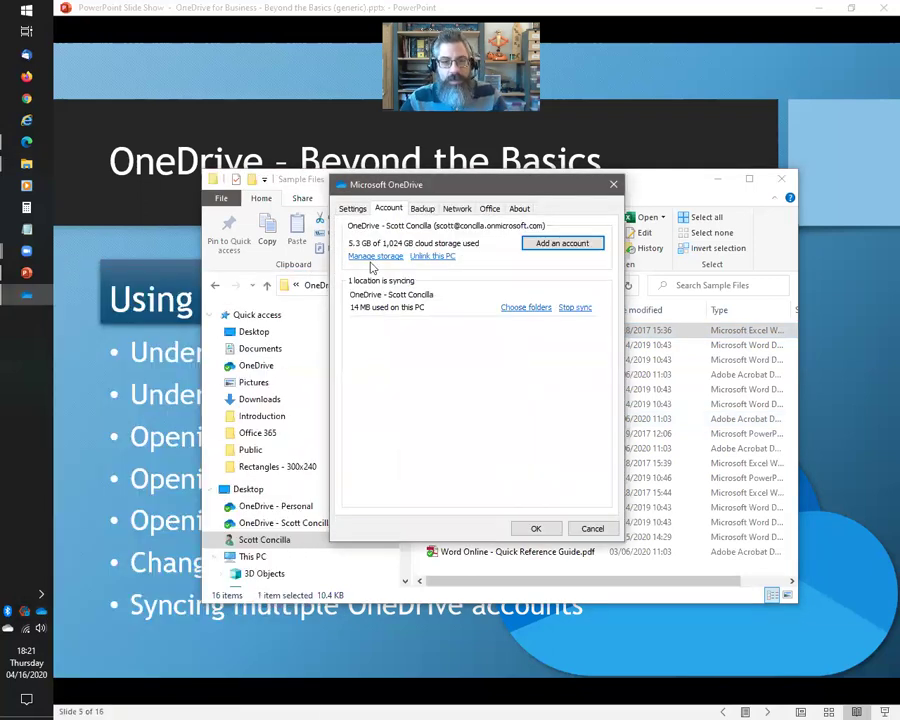
{"action": "left_click", "coordinate": [350, 208]}
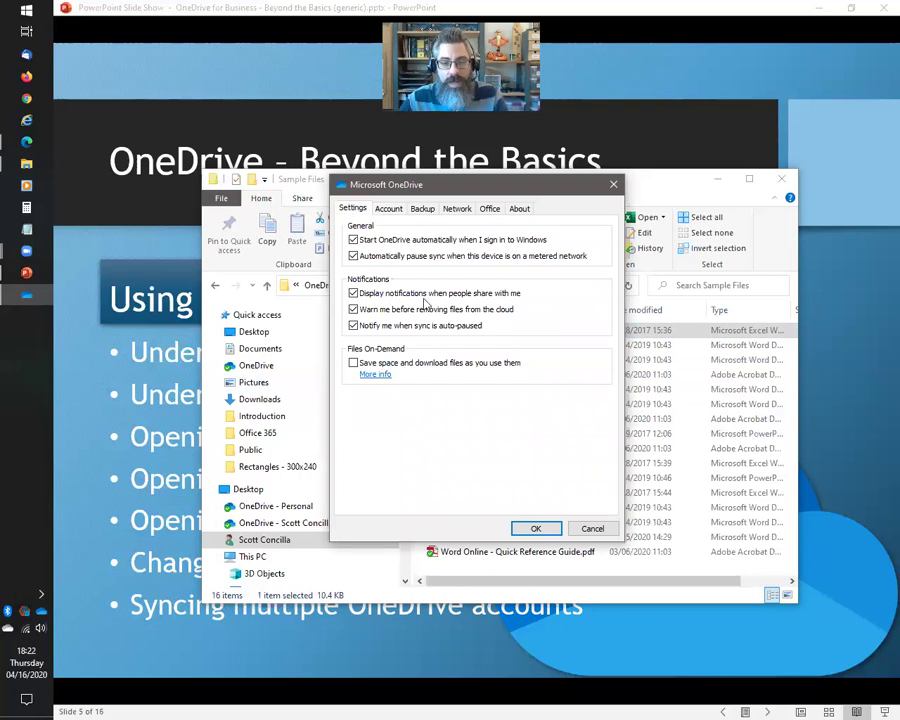
{"action": "left_click", "coordinate": [391, 212]}
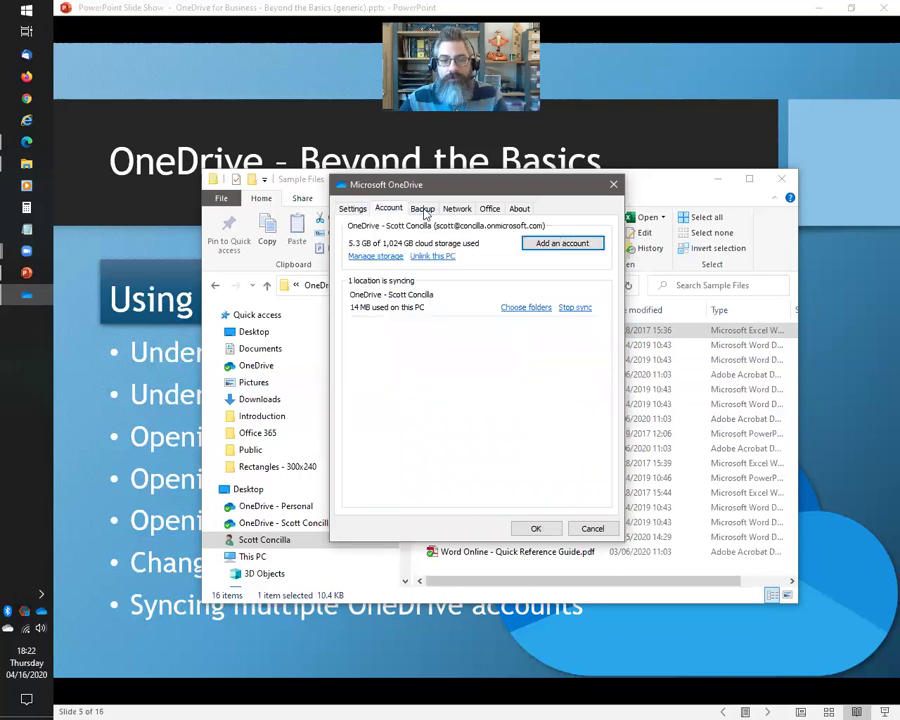
{"action": "left_click", "coordinate": [421, 209]}
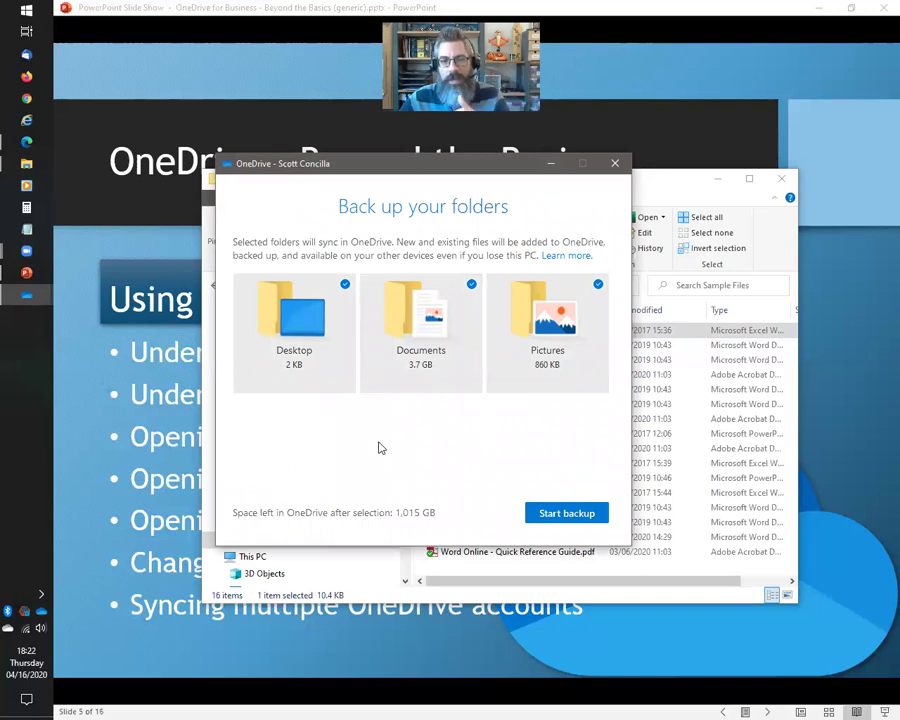
Close the Back up your folders window to return to the Backup tab
{"action": "left_click", "coordinate": [616, 164]}
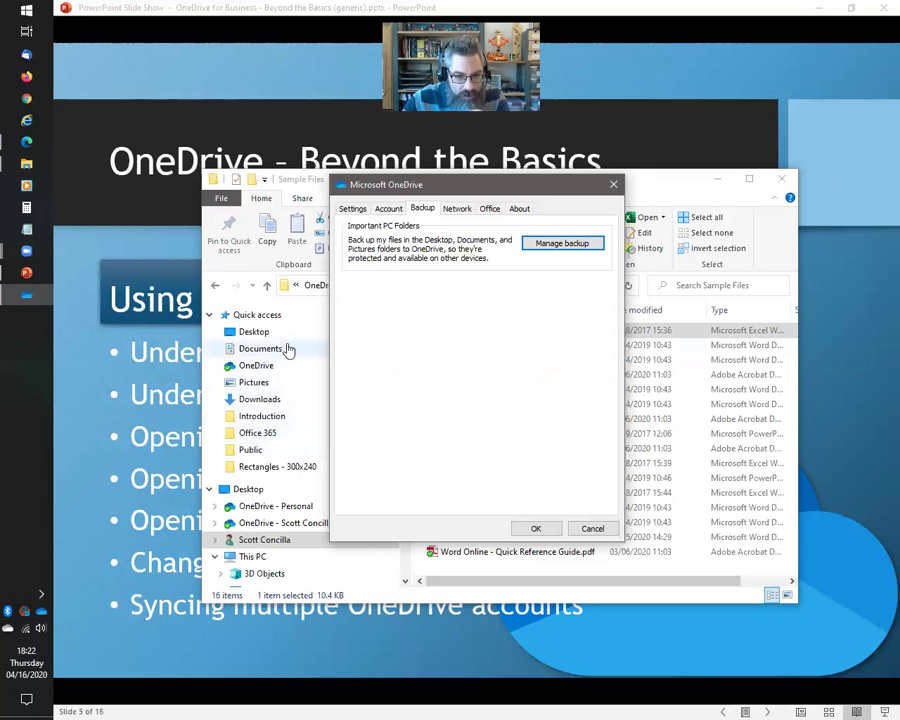
Check the Network tab's upload and download rates (both Don't limit), then view the Office tab options
{"action": "scroll", "coordinate": [287, 396], "scroll_direction": "down", "scroll_amount": 3}
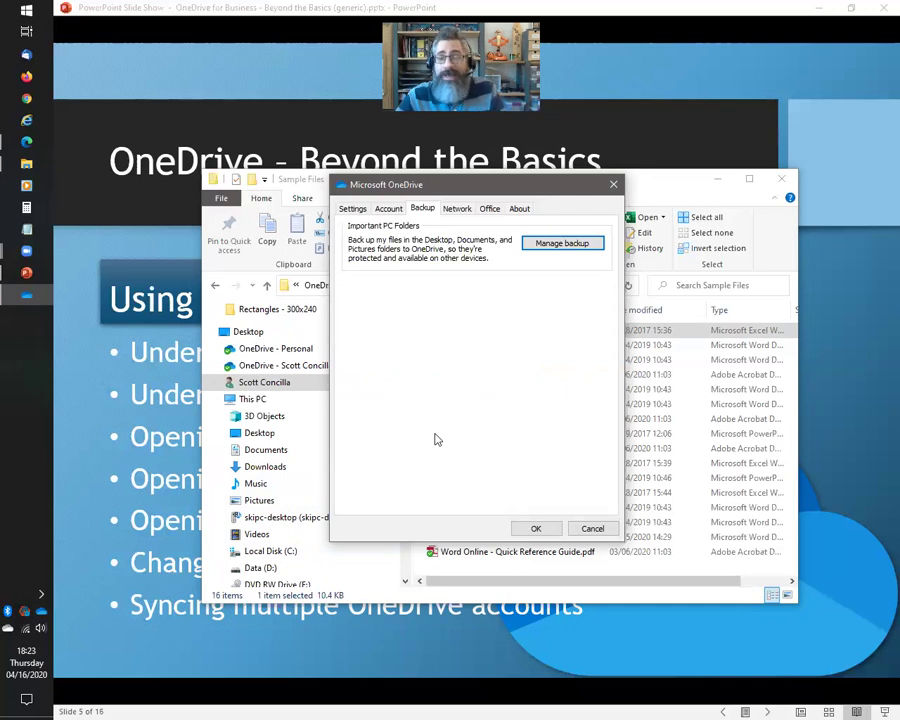
{"action": "left_click", "coordinate": [456, 208]}
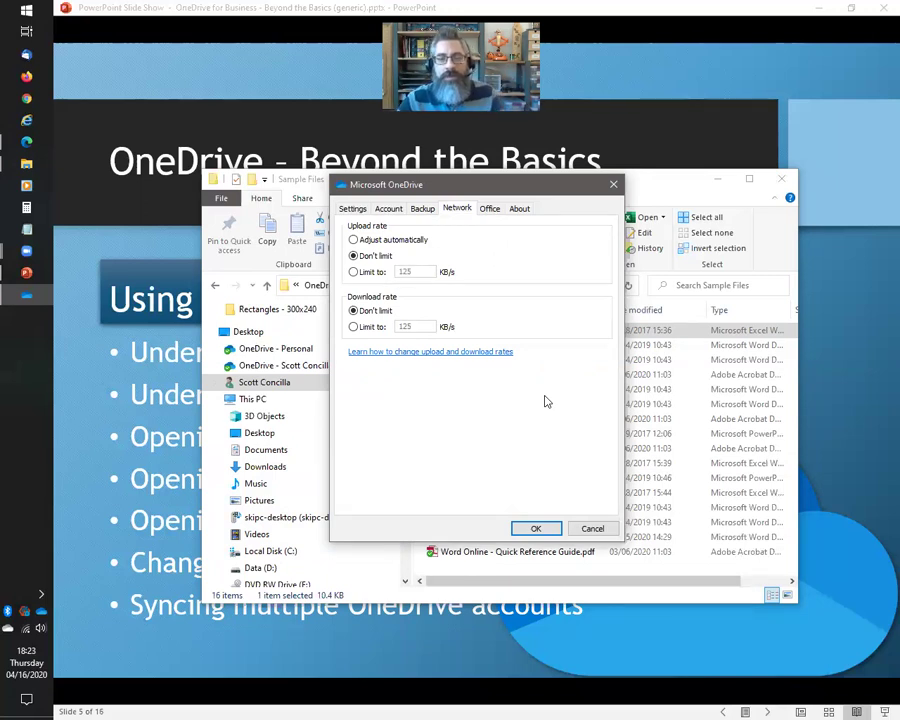
{"action": "left_click", "coordinate": [489, 208]}
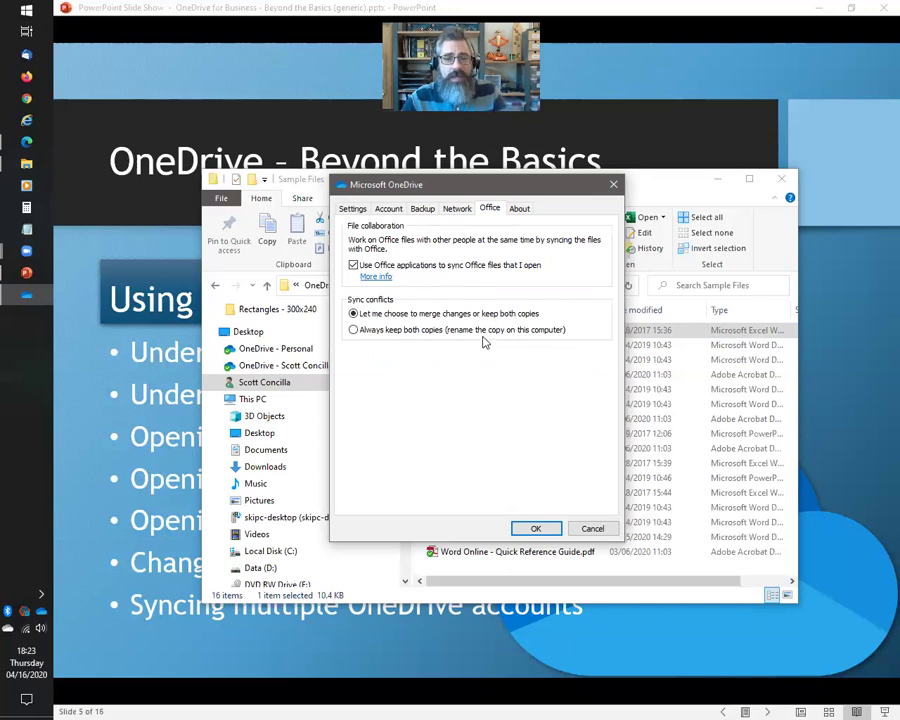
Look over the About version information, return to Settings, and cancel the OneDrive settings dialog
{"action": "left_click", "coordinate": [519, 208]}
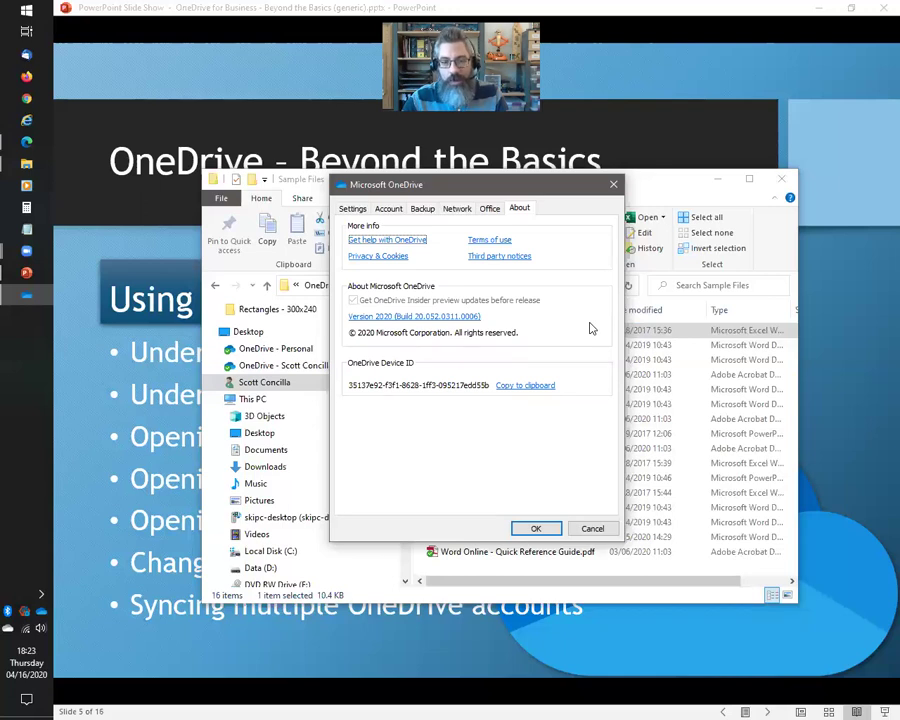
{"action": "left_click", "coordinate": [352, 208]}
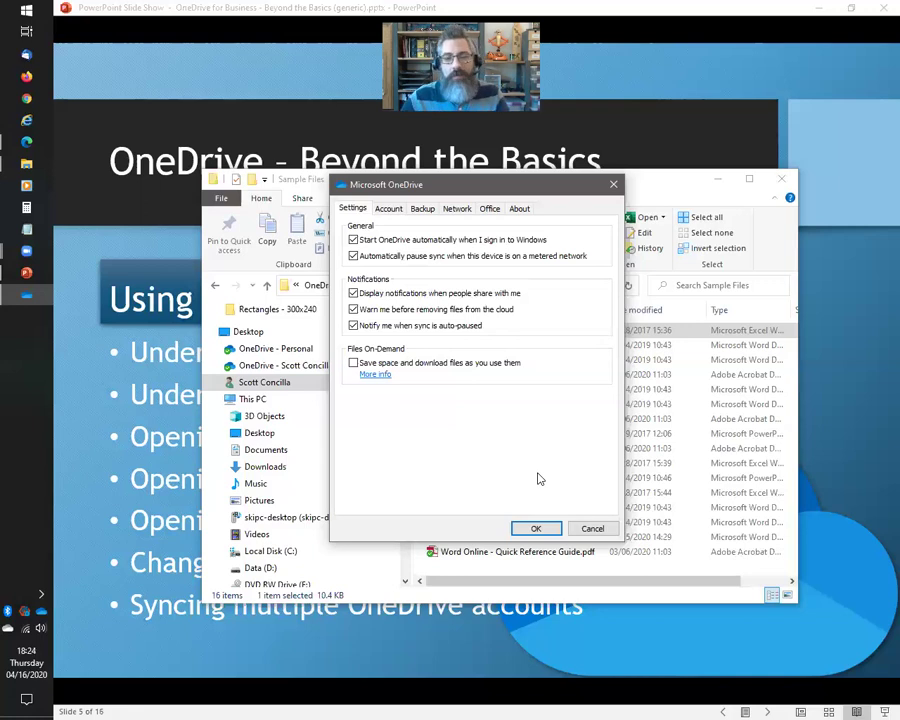
{"action": "left_click", "coordinate": [593, 528]}
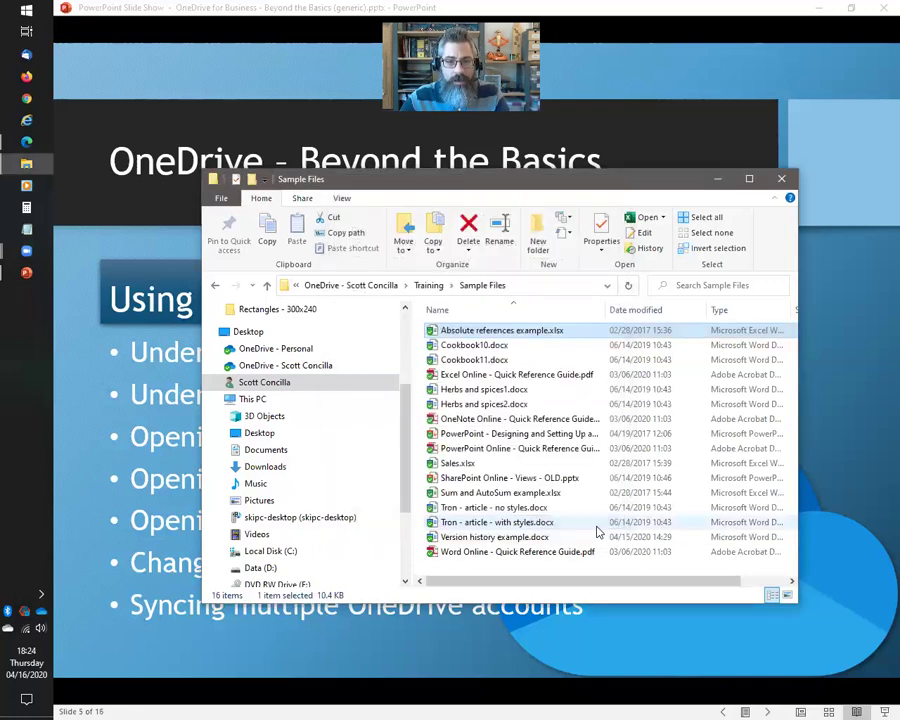
Close the Sample Files window, advance to the Web Portal Navigation Pane slide, and bring up OneDrive web
{"action": "left_click", "coordinate": [783, 179]}
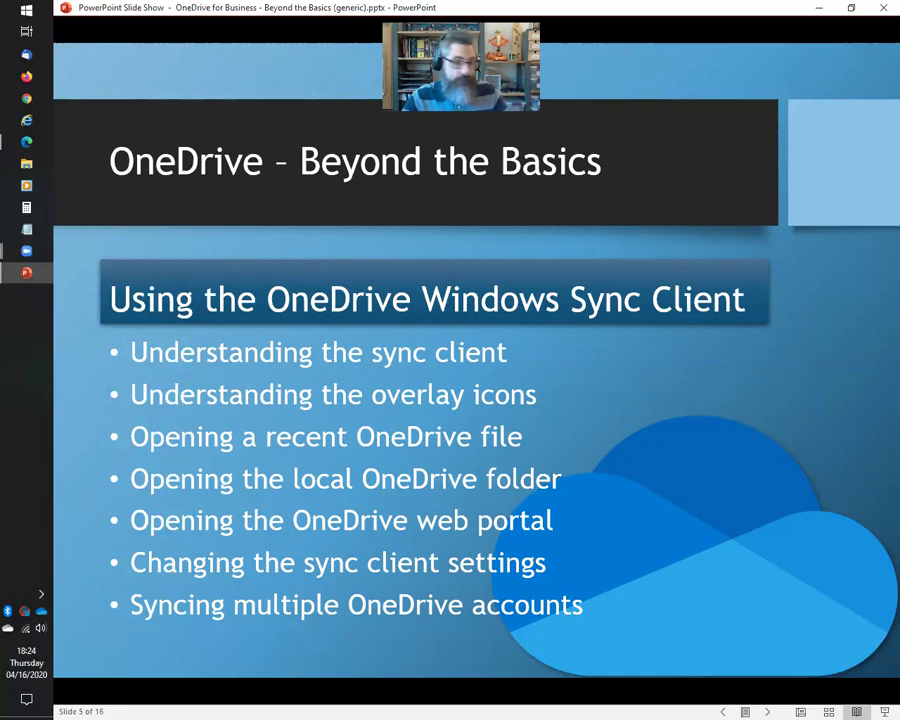
{"action": "key", "text": "Right"}
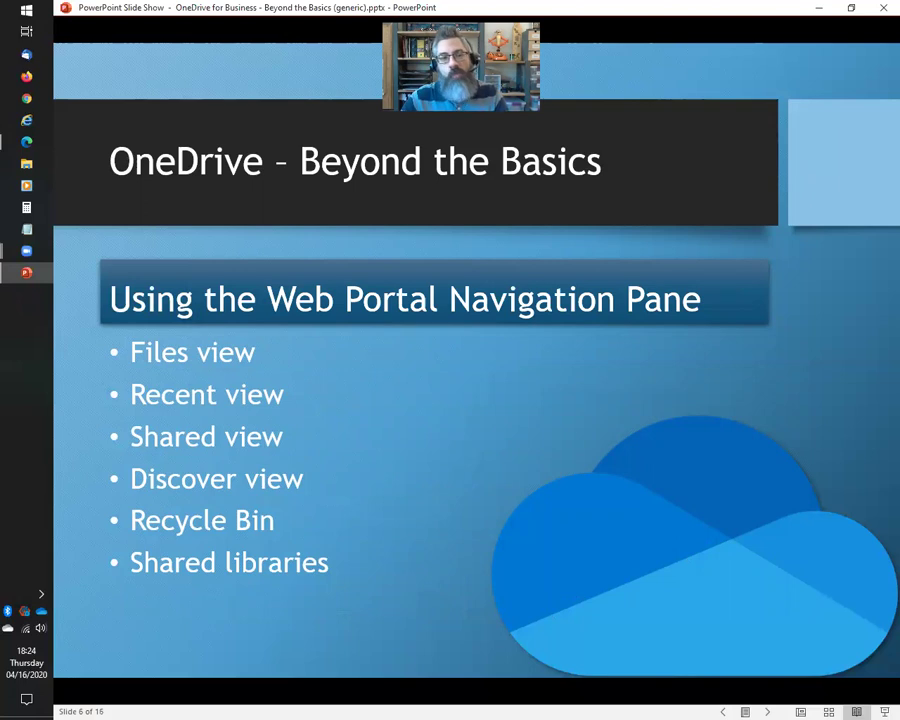
{"action": "left_click", "coordinate": [26, 141]}
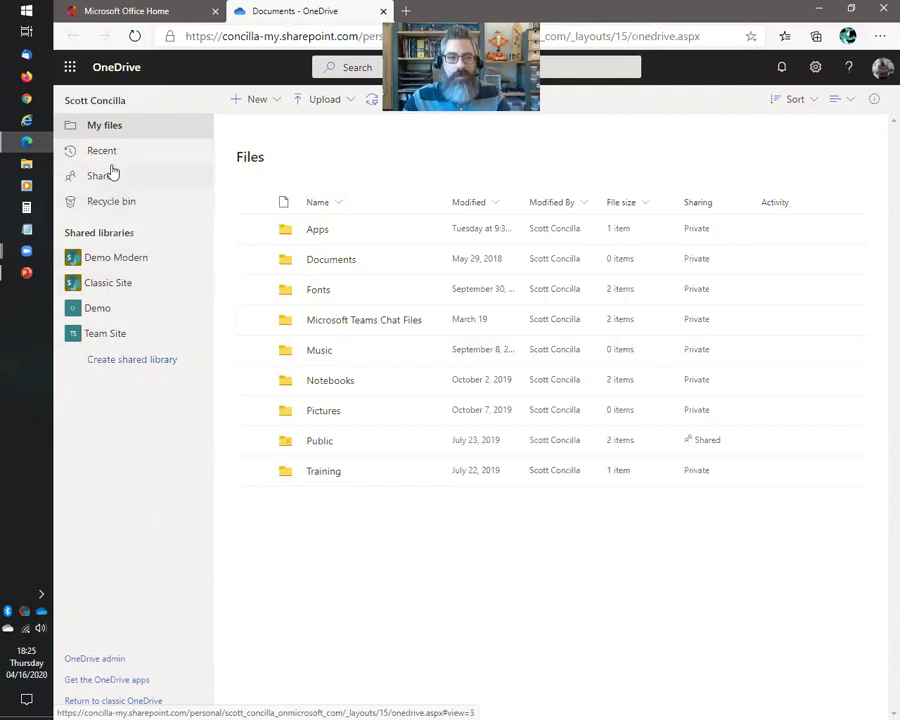
View the Recent documents list in OneDrive web, then move on to the Shared view
{"action": "left_click", "coordinate": [101, 151]}
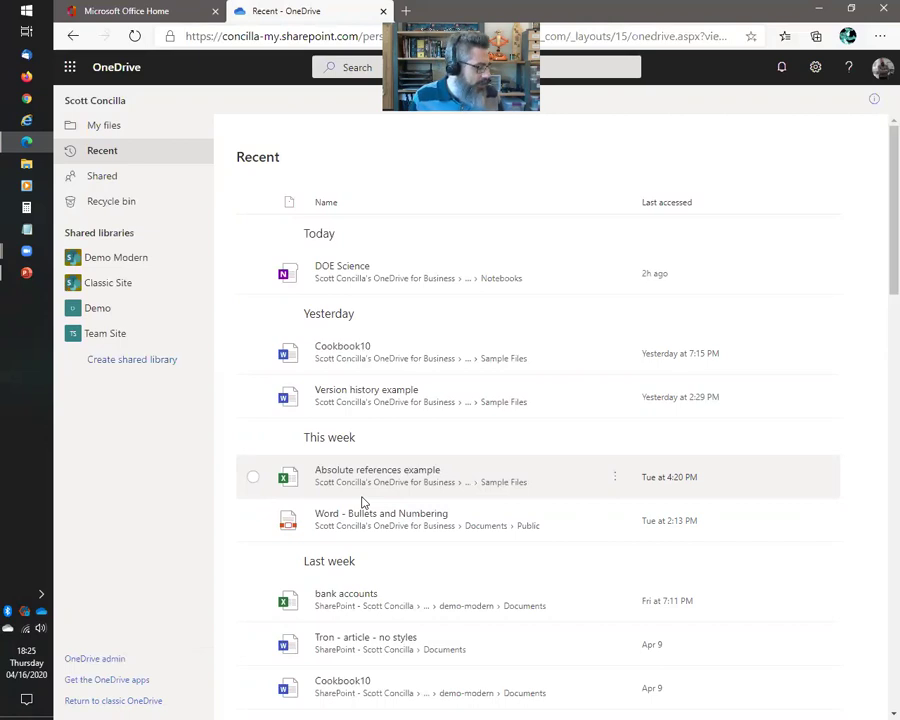
{"action": "left_click", "coordinate": [102, 176]}
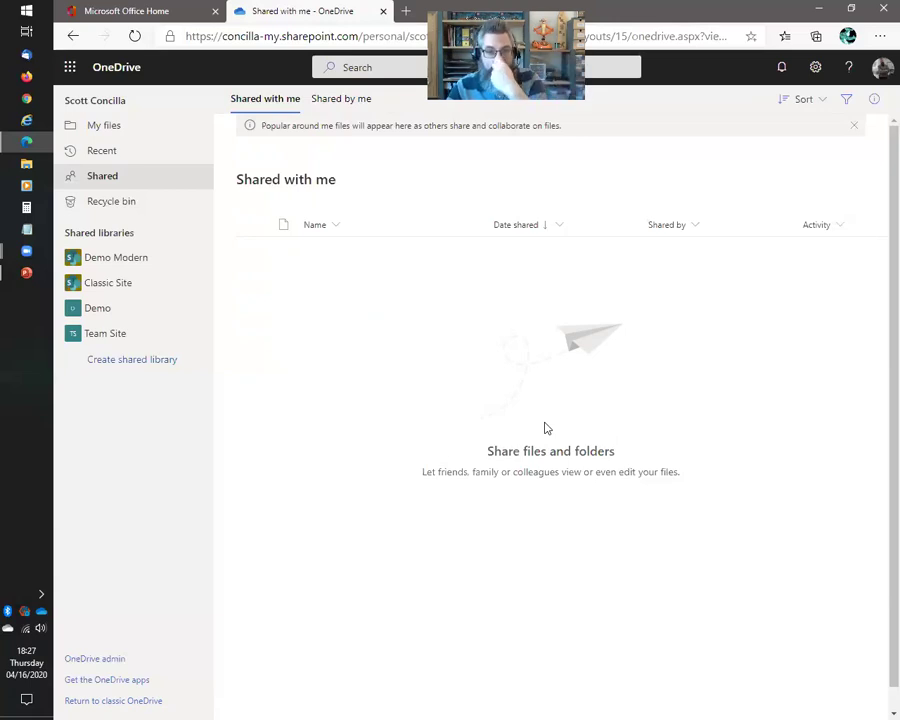
List Shared by me items, then demo the first file's actions menu and selecting and deselecting it
{"action": "left_click", "coordinate": [340, 101]}
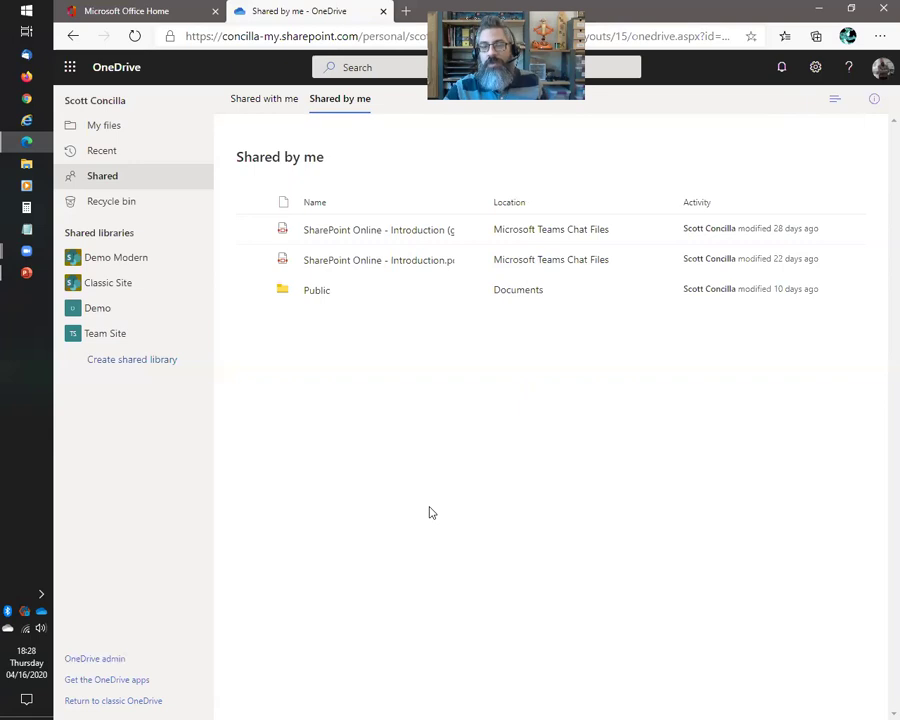
{"action": "left_click", "coordinate": [468, 235]}
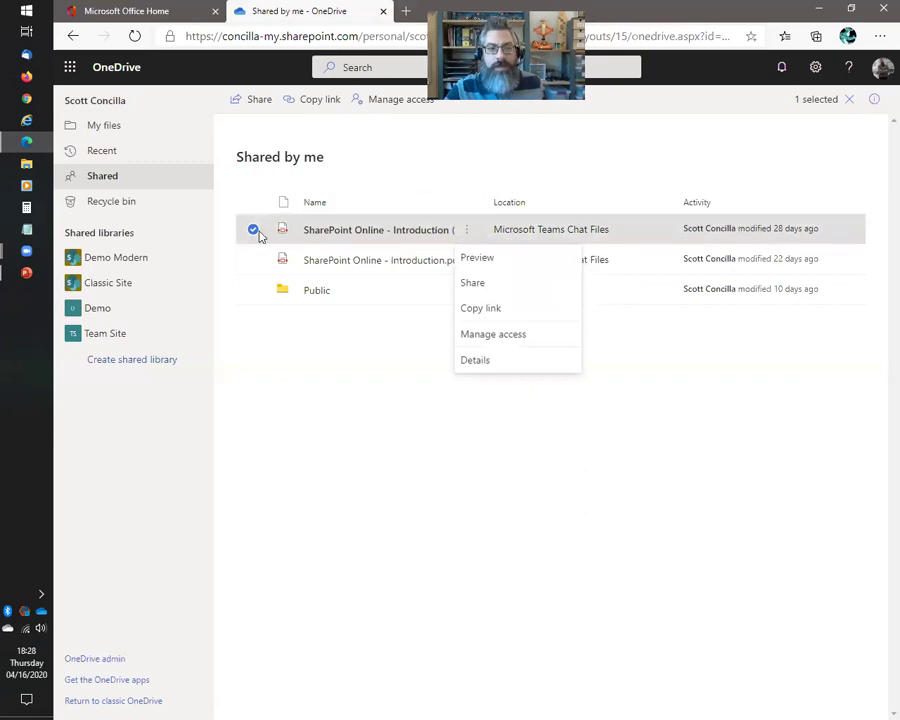
{"action": "left_click", "coordinate": [381, 173]}
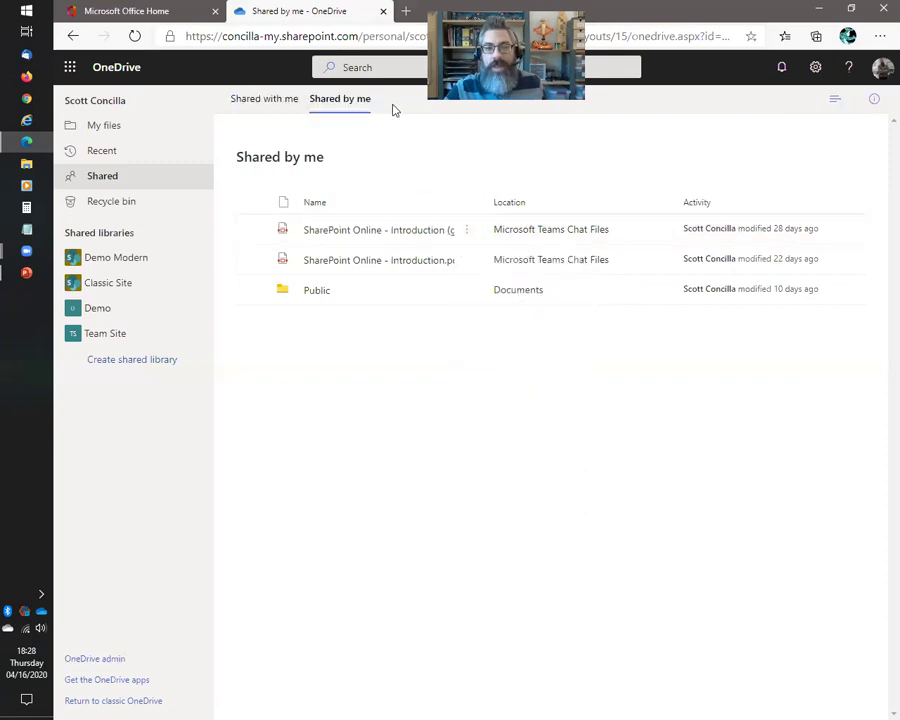
{"action": "left_click", "coordinate": [254, 231]}
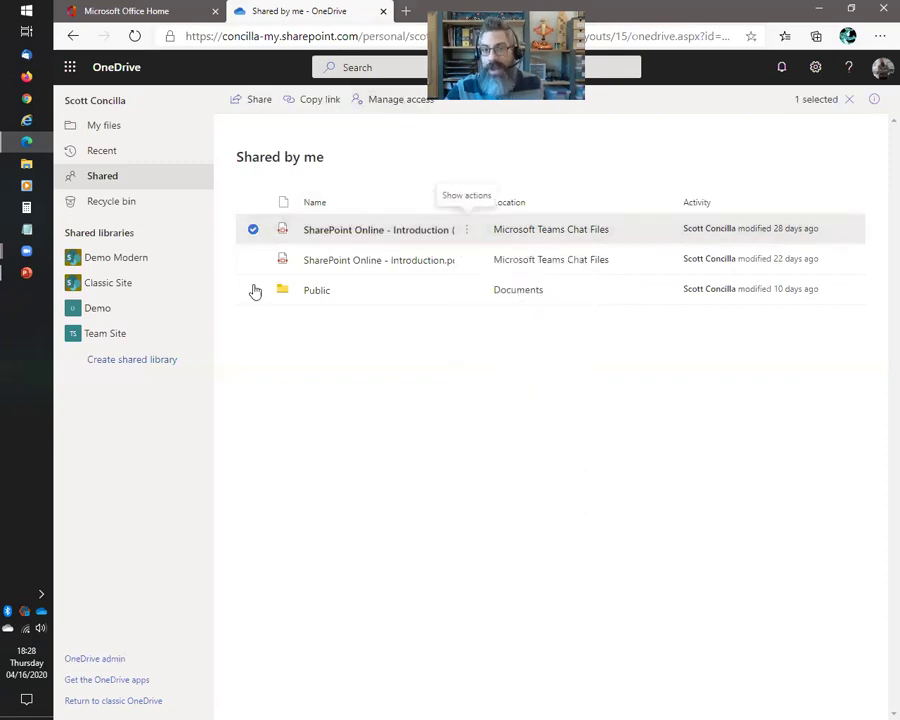
{"action": "left_click", "coordinate": [418, 440]}
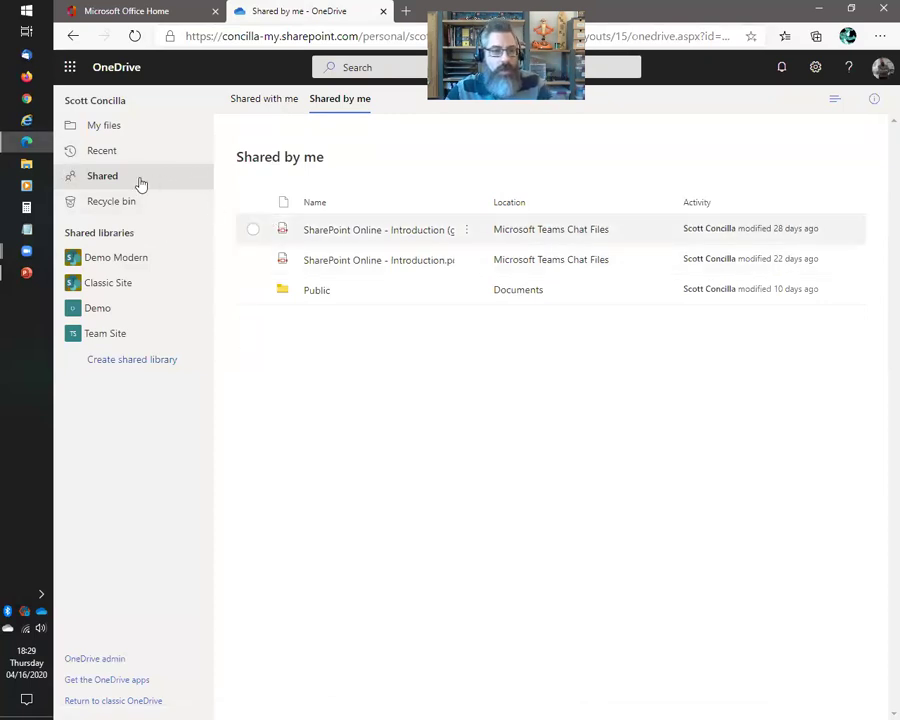
{"action": "left_click", "coordinate": [25, 118]}
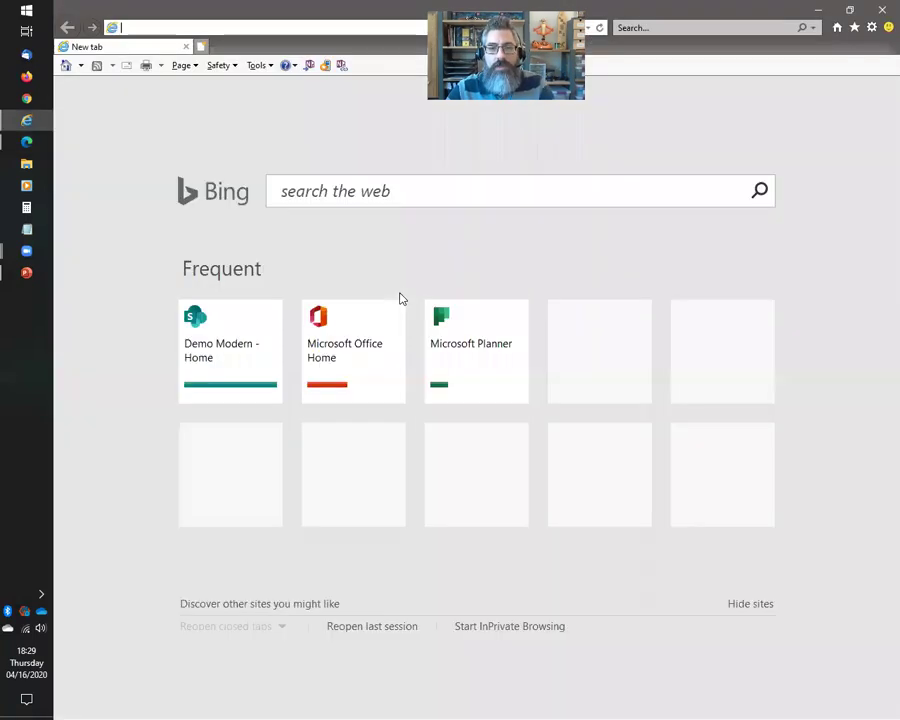
{"action": "key", "text": "alt+Tab"}
{"action": "left_click", "coordinate": [385, 38]}
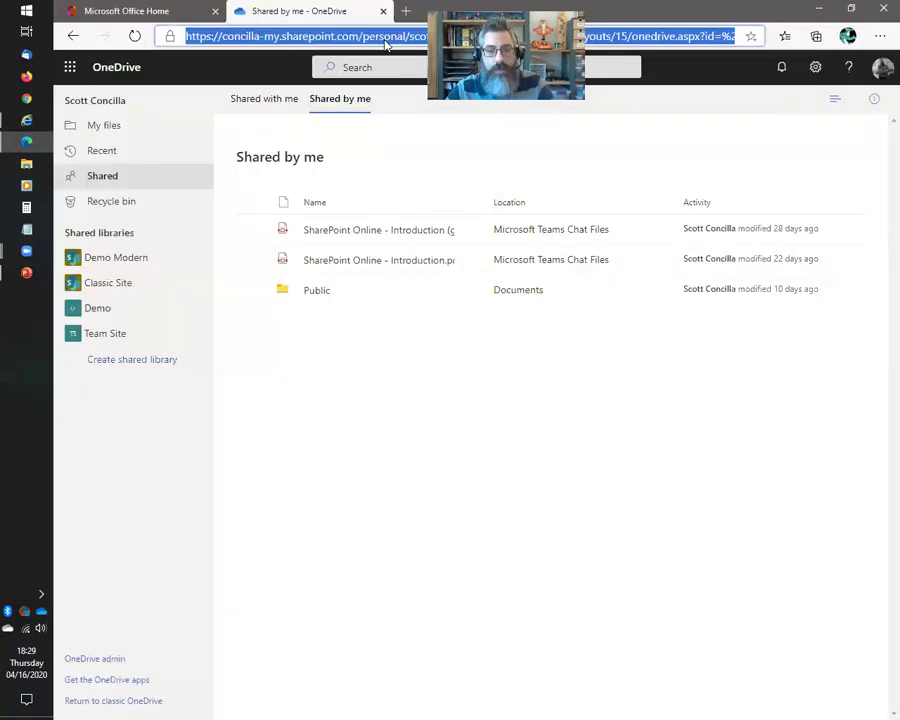
{"action": "key", "text": "ctrl+c"}
{"action": "key", "text": "alt+Tab"}
{"action": "left_click", "coordinate": [346, 27]}
{"action": "key", "text": "ctrl+v"}
{"action": "key", "text": "Return"}
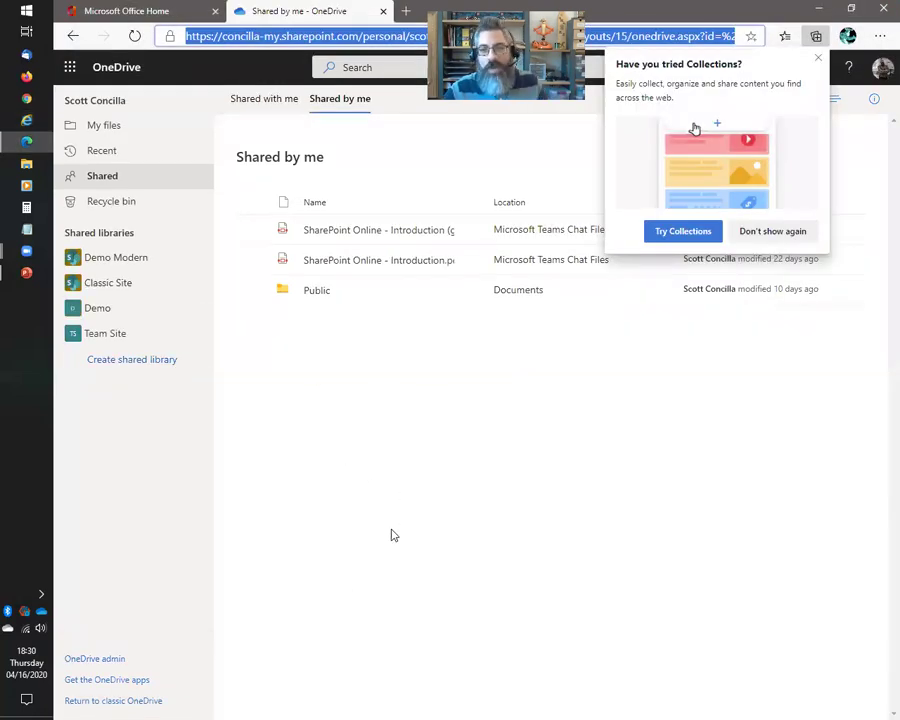
{"action": "left_click", "coordinate": [772, 231]}
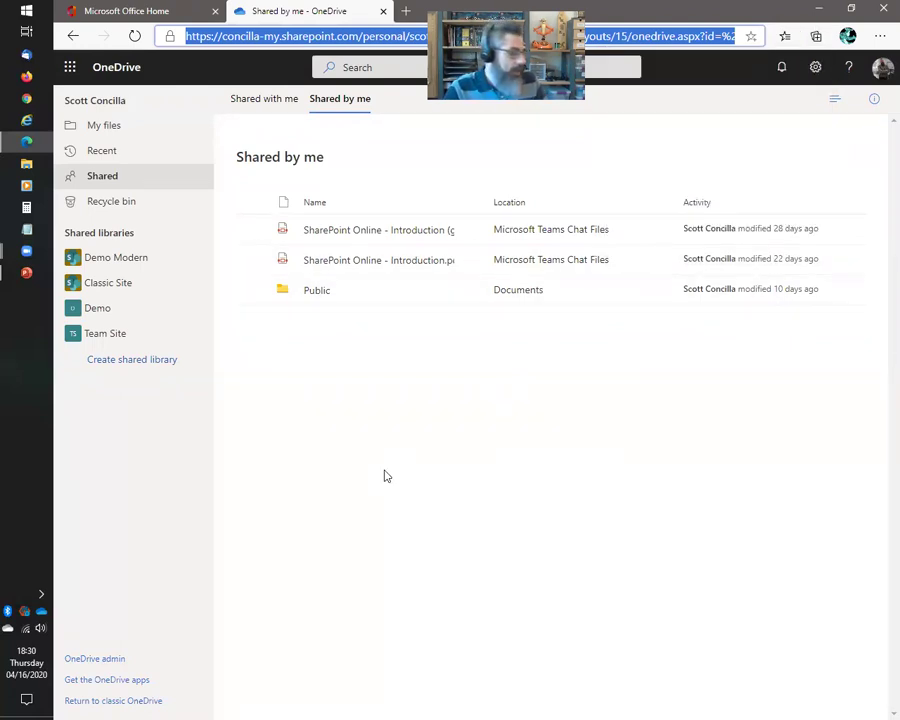
Show the Recycle bin with its deleted Microsoft and Office 2010 folders, briefly switching to the slide show
{"action": "left_click", "coordinate": [122, 207]}
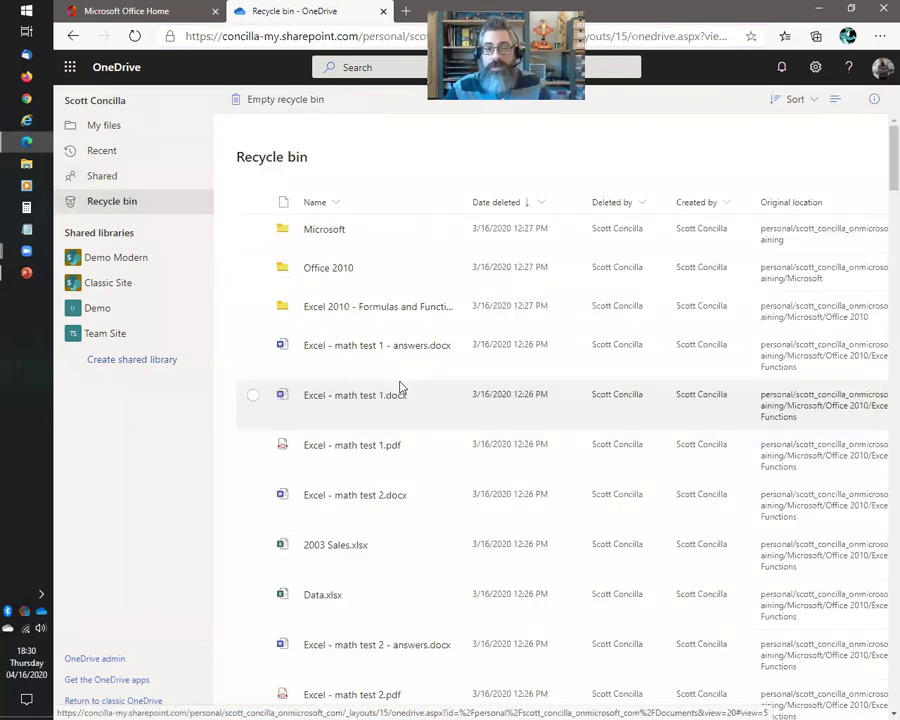
{"action": "key", "text": "alt+Tab"}
{"action": "left_click", "coordinate": [400, 387]}
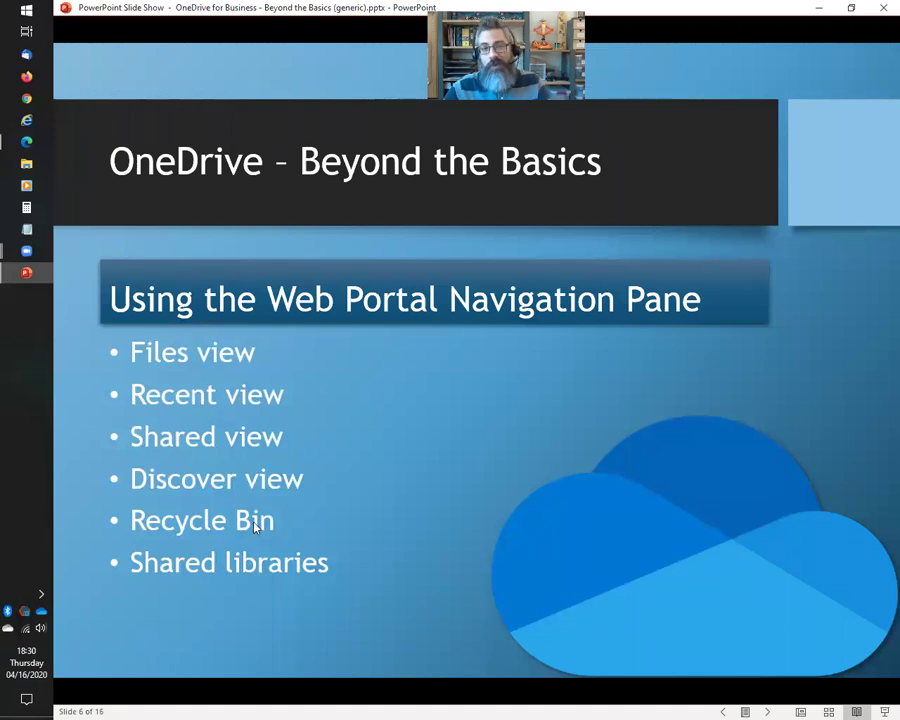
{"action": "key", "text": "alt+Tab"}
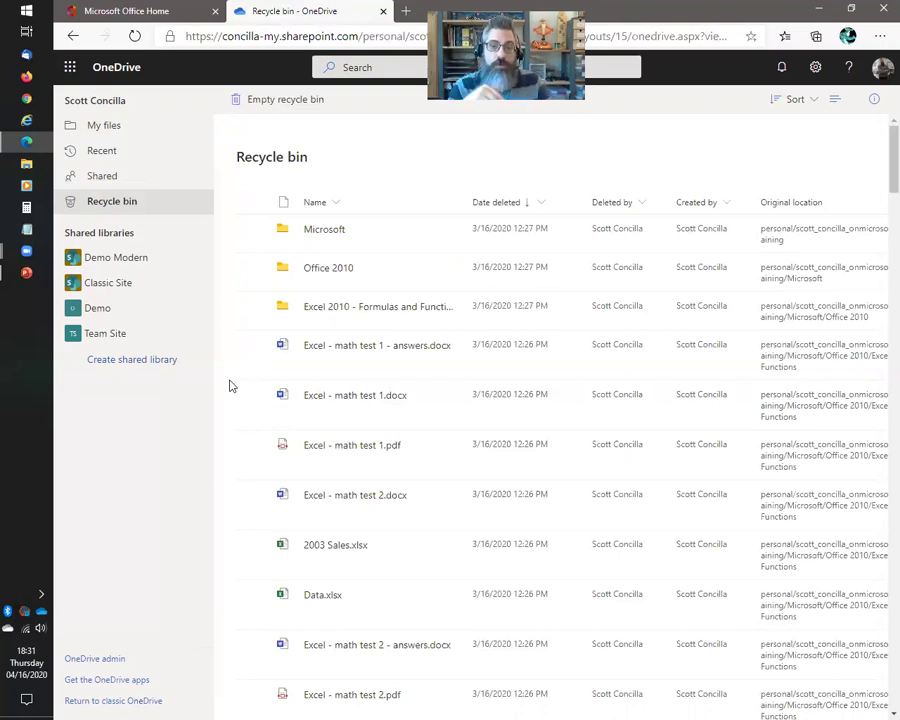
Show the Demo shared library's Documents and Teams Wiki Data libraries, then go back to the PowerPoint slide show
{"action": "left_click", "coordinate": [100, 309]}
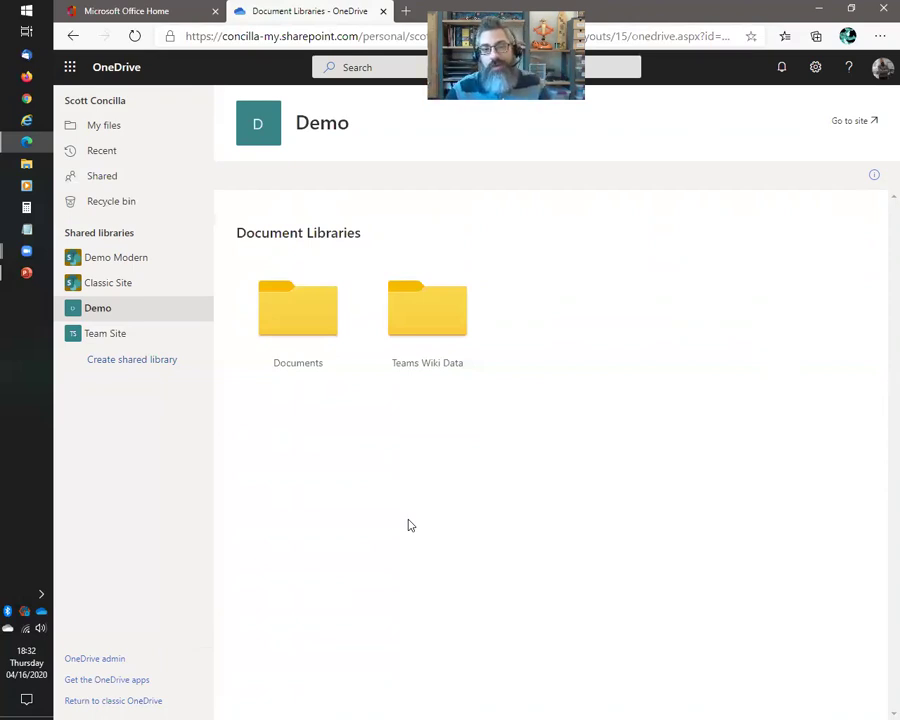
{"action": "key", "text": "alt+Tab"}
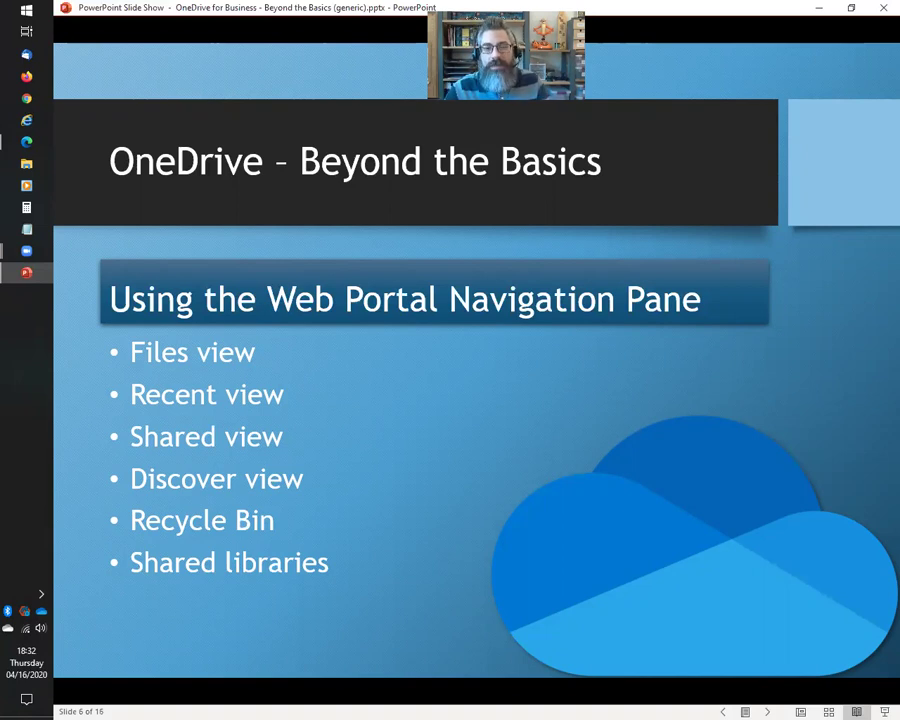
Switch OneDrive web back to My files, then advance PowerPoint to the Viewing Recent Activity slide
{"action": "key", "text": "alt+Tab"}
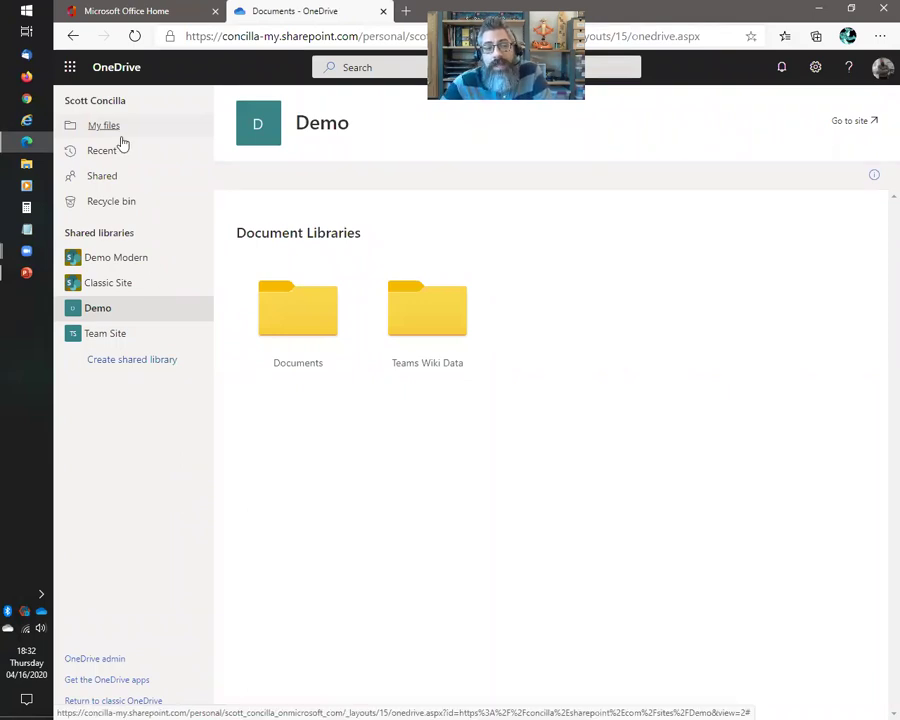
{"action": "left_click", "coordinate": [106, 128]}
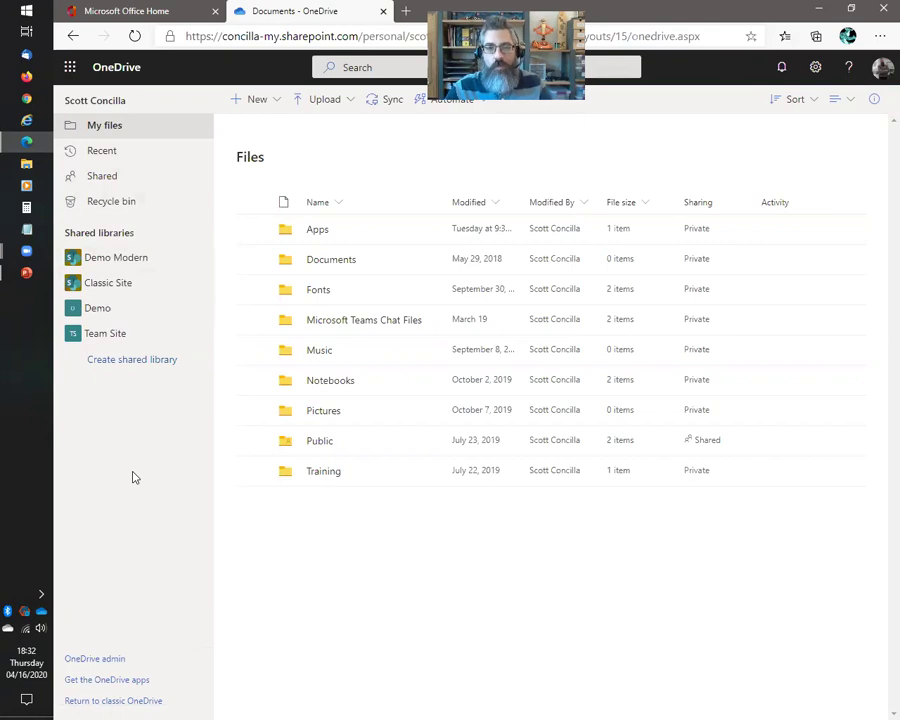
{"action": "key", "text": "alt+Tab"}
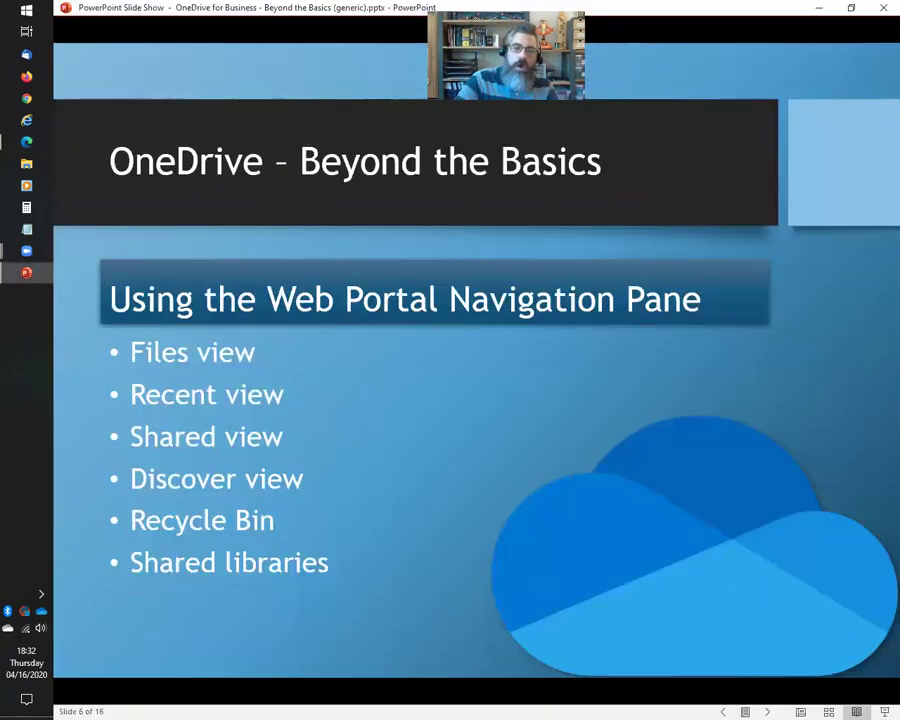
{"action": "key", "text": "Right"}
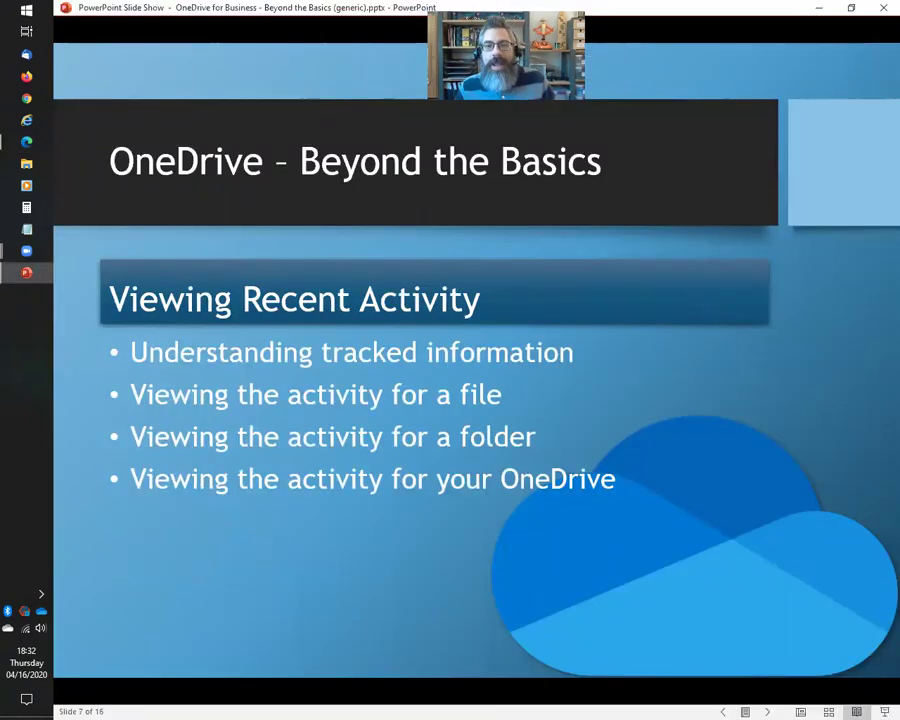
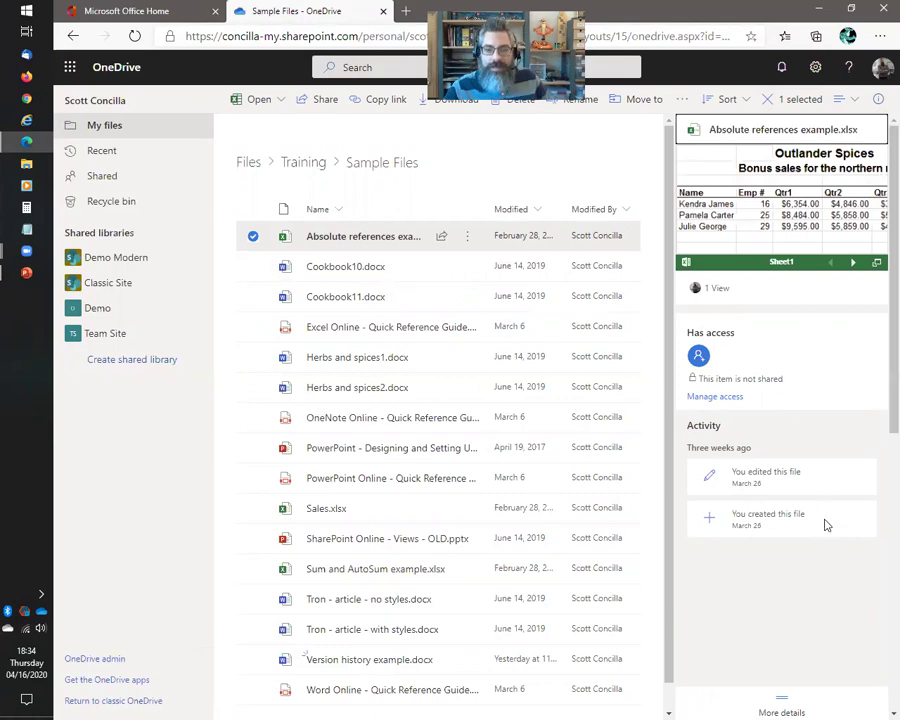
{"action": "scroll", "coordinate": [826, 524], "scroll_direction": "down", "scroll_amount": 3}
{"action": "scroll", "coordinate": [826, 524], "scroll_direction": "up", "scroll_amount": 2}
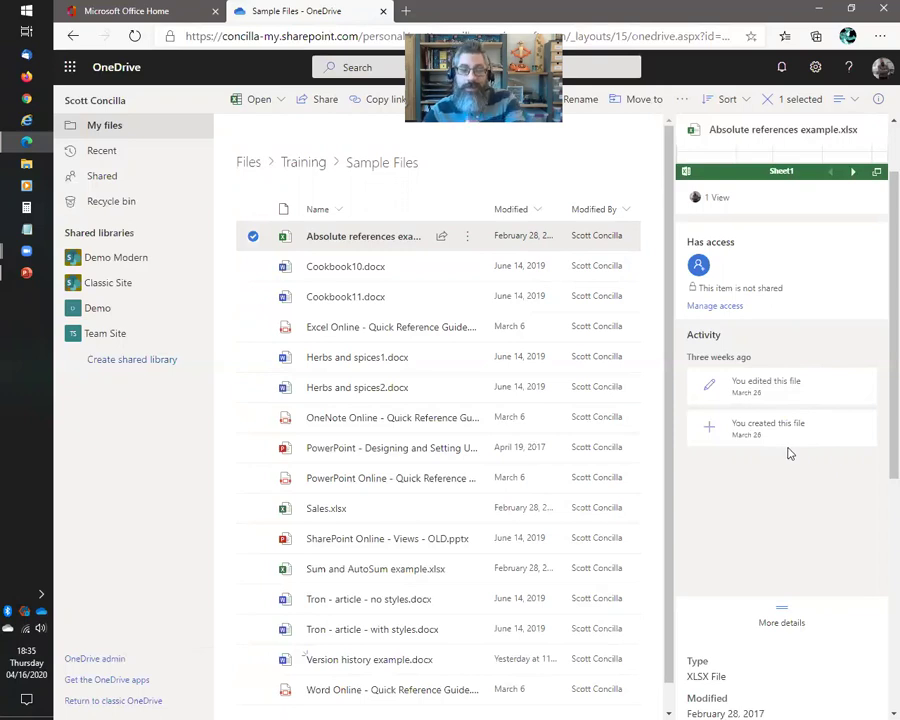
View the details of Version history example.docx, then go up to the Training folder
{"action": "left_click", "coordinate": [252, 240]}
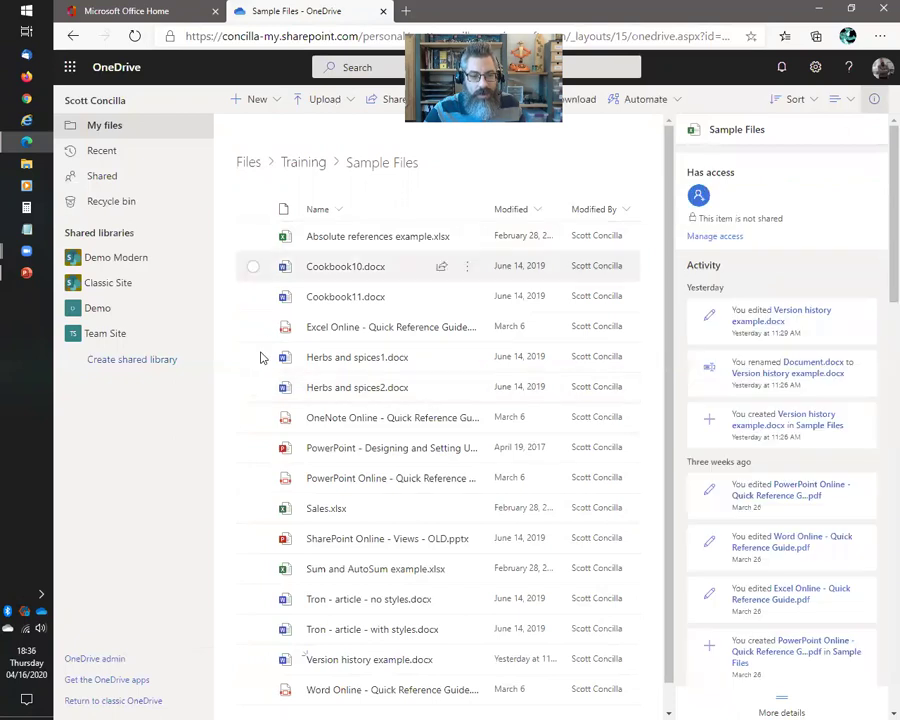
{"action": "left_click", "coordinate": [254, 632]}
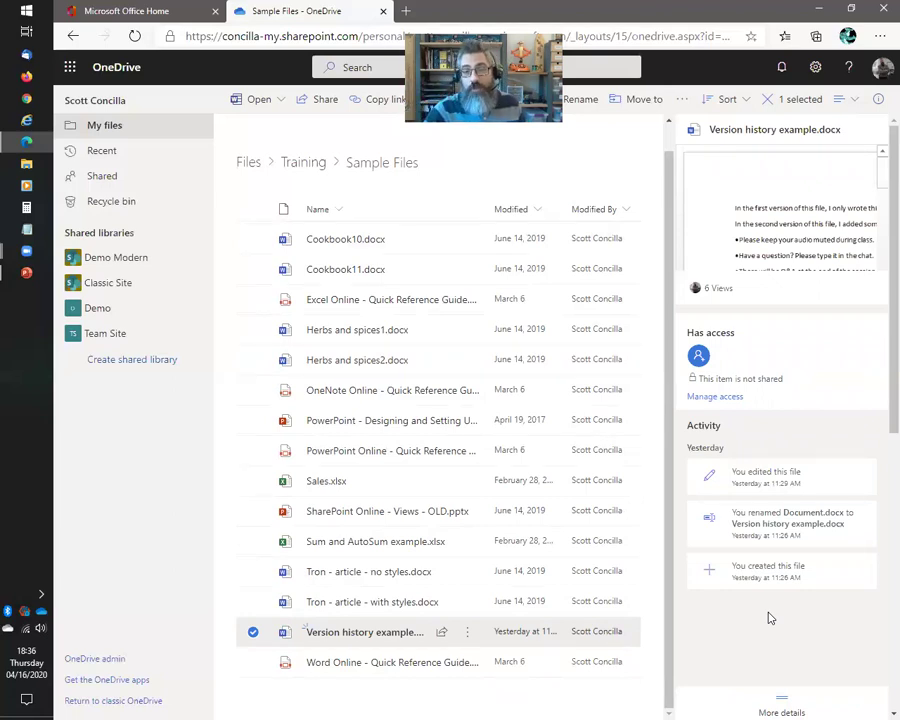
{"action": "left_click", "coordinate": [256, 636]}
{"action": "left_click", "coordinate": [290, 163]}
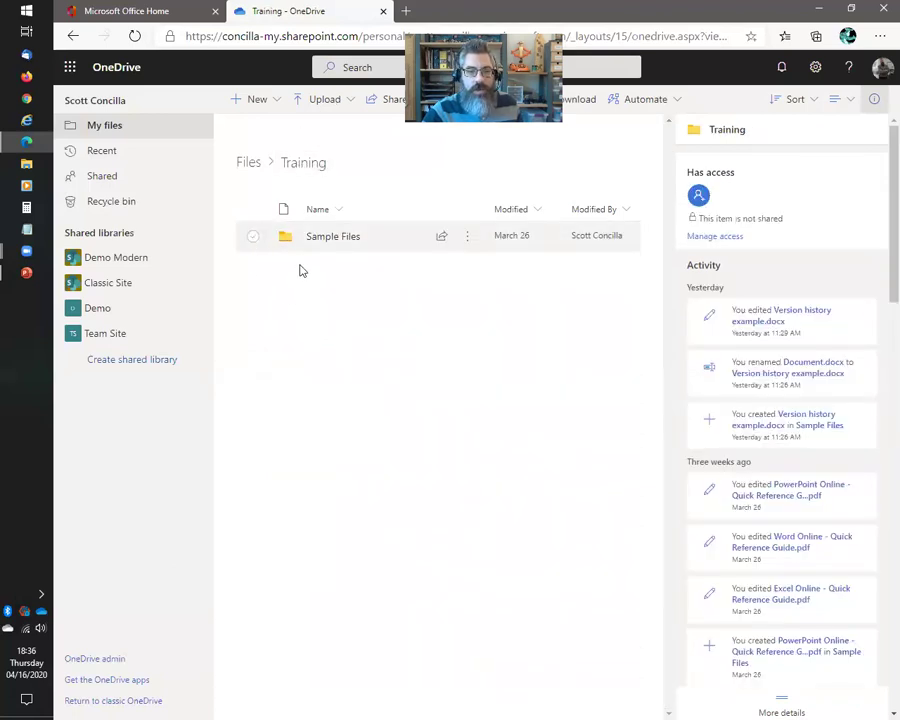
{"action": "left_click", "coordinate": [251, 237]}
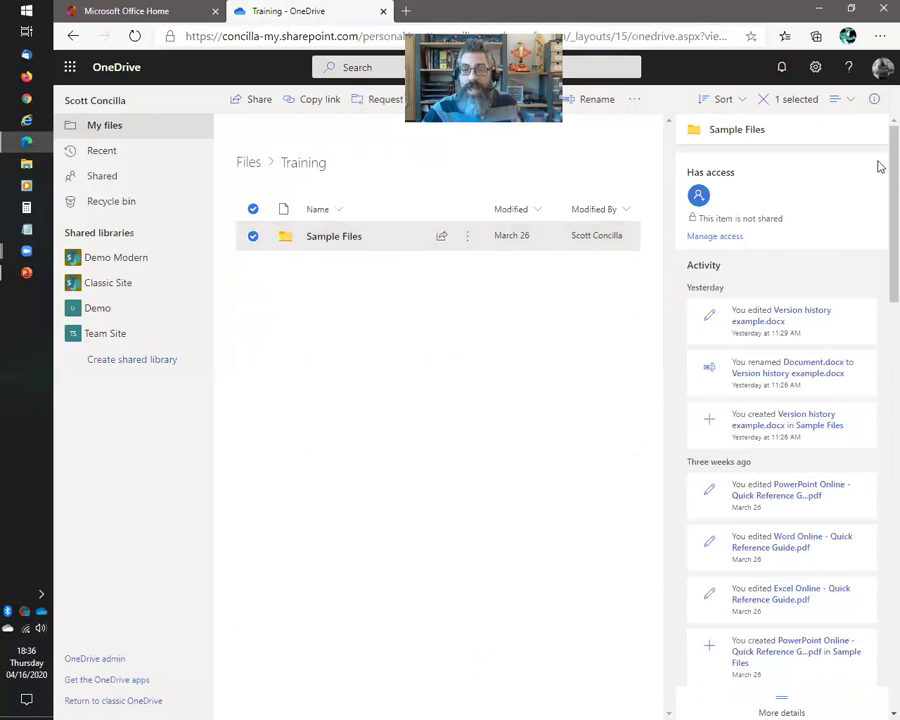
{"action": "scroll", "coordinate": [878, 190], "scroll_direction": "down", "scroll_amount": 5}
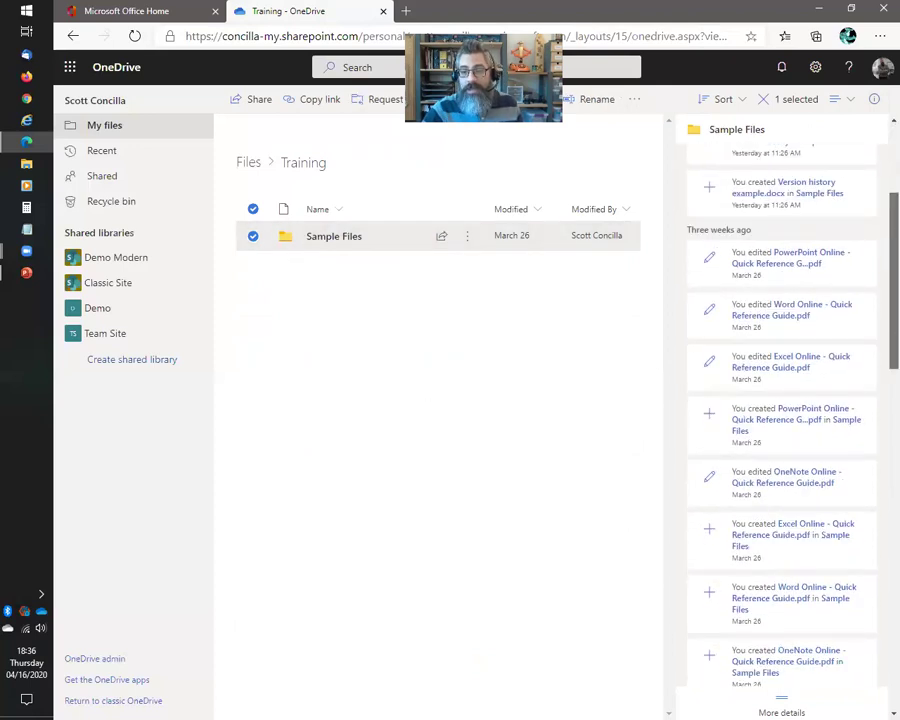
{"action": "scroll", "coordinate": [878, 384], "scroll_direction": "down", "scroll_amount": 10}
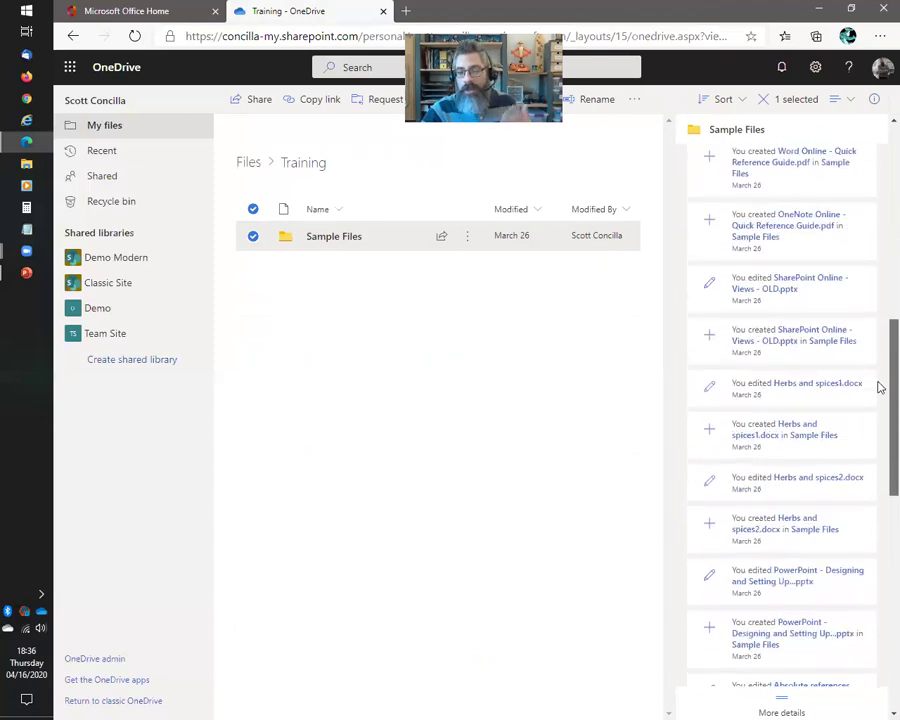
{"action": "scroll", "coordinate": [879, 505], "scroll_direction": "down", "scroll_amount": 10}
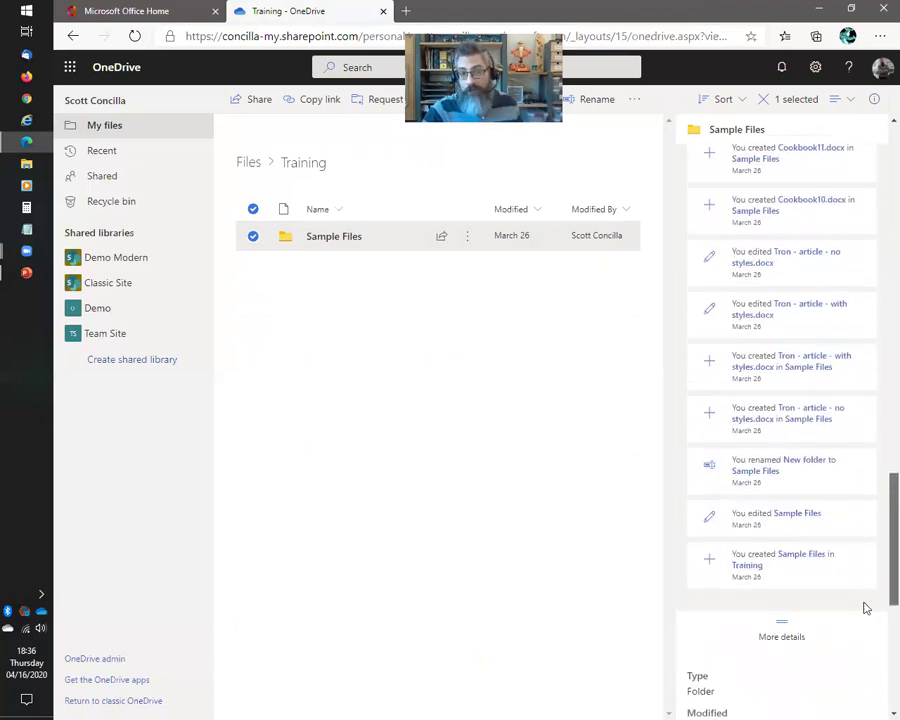
{"action": "scroll", "coordinate": [866, 626], "scroll_direction": "up", "scroll_amount": 3}
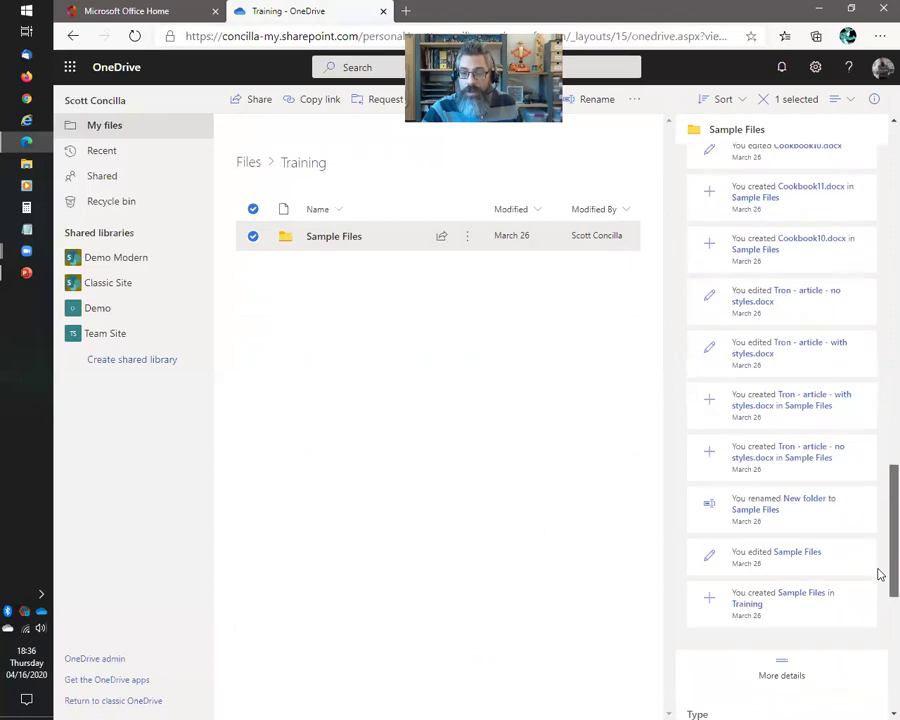
{"action": "scroll", "coordinate": [880, 575], "scroll_direction": "up", "scroll_amount": 1}
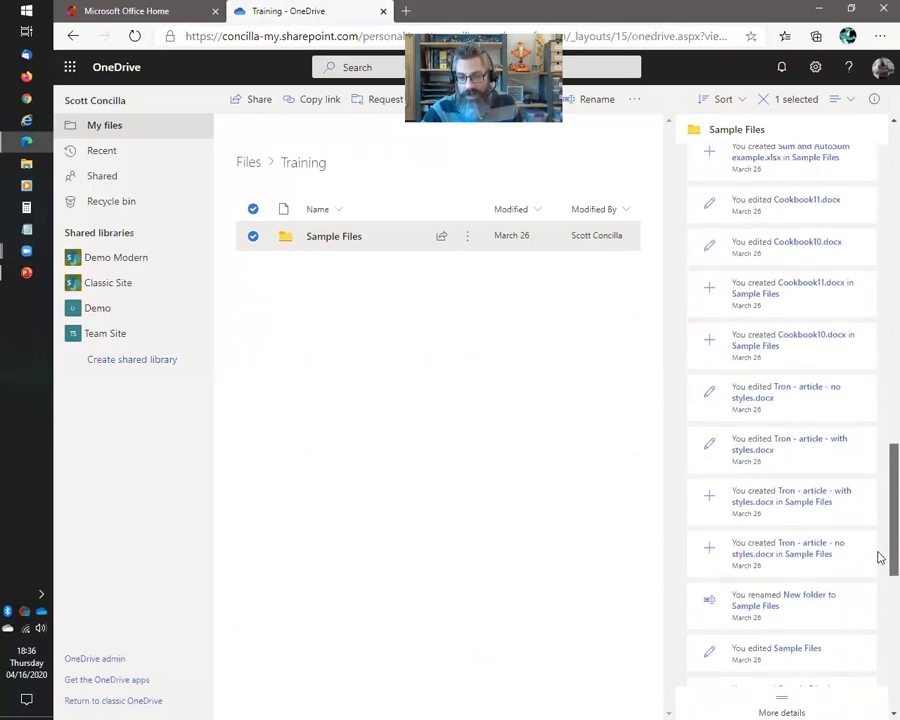
{"action": "scroll", "coordinate": [880, 576], "scroll_direction": "down", "scroll_amount": 1}
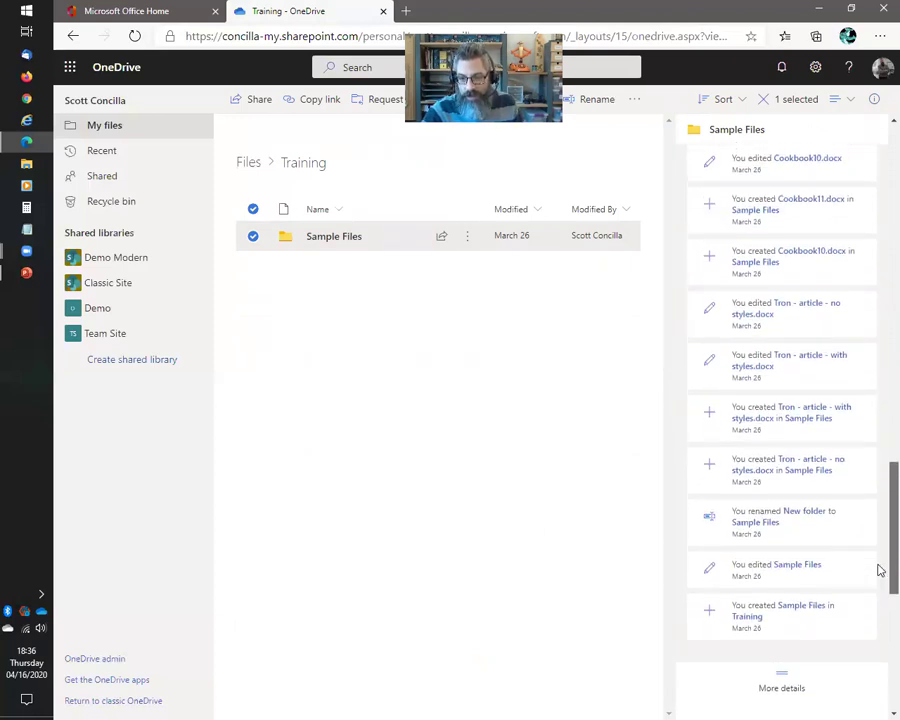
{"action": "scroll", "coordinate": [878, 560], "scroll_direction": "up", "scroll_amount": 2}
{"action": "scroll", "coordinate": [880, 550], "scroll_direction": "up", "scroll_amount": 7}
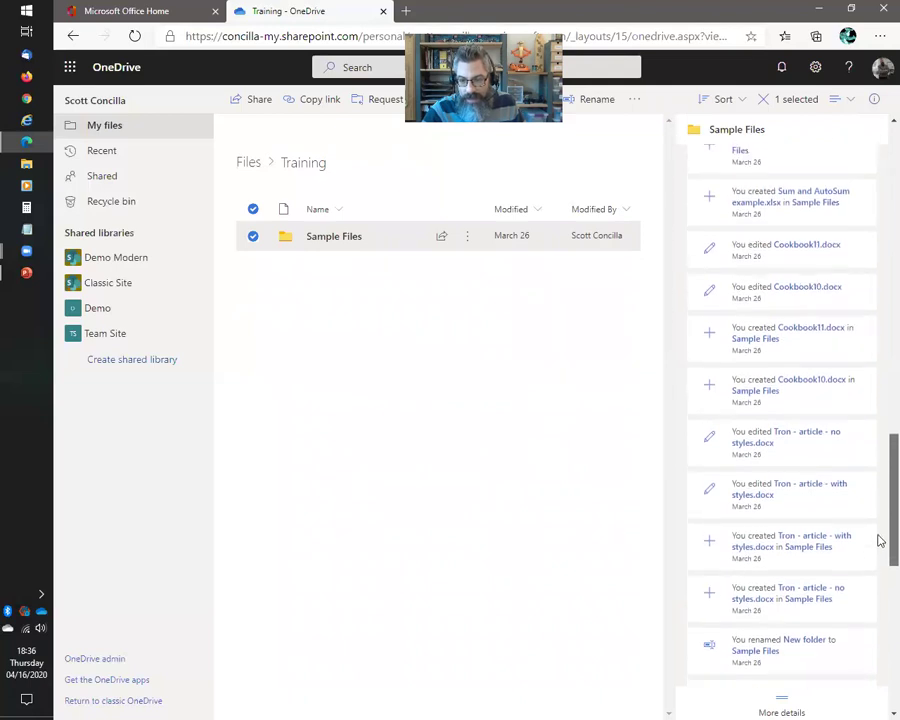
{"action": "scroll", "coordinate": [782, 420], "scroll_direction": "up", "scroll_amount": 10}
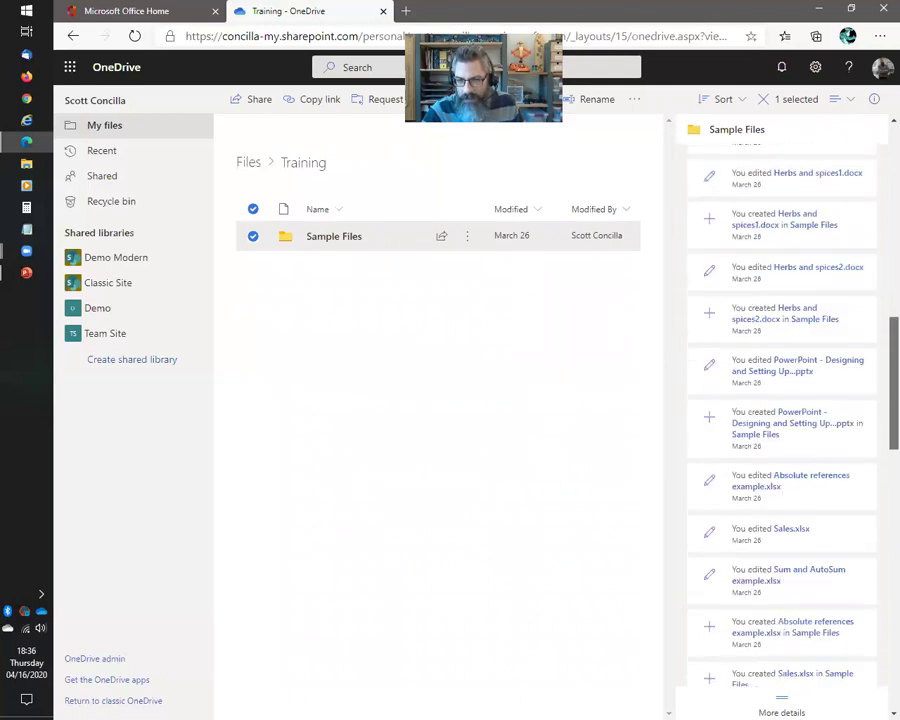
{"action": "scroll", "coordinate": [782, 420], "scroll_direction": "up", "scroll_amount": 7}
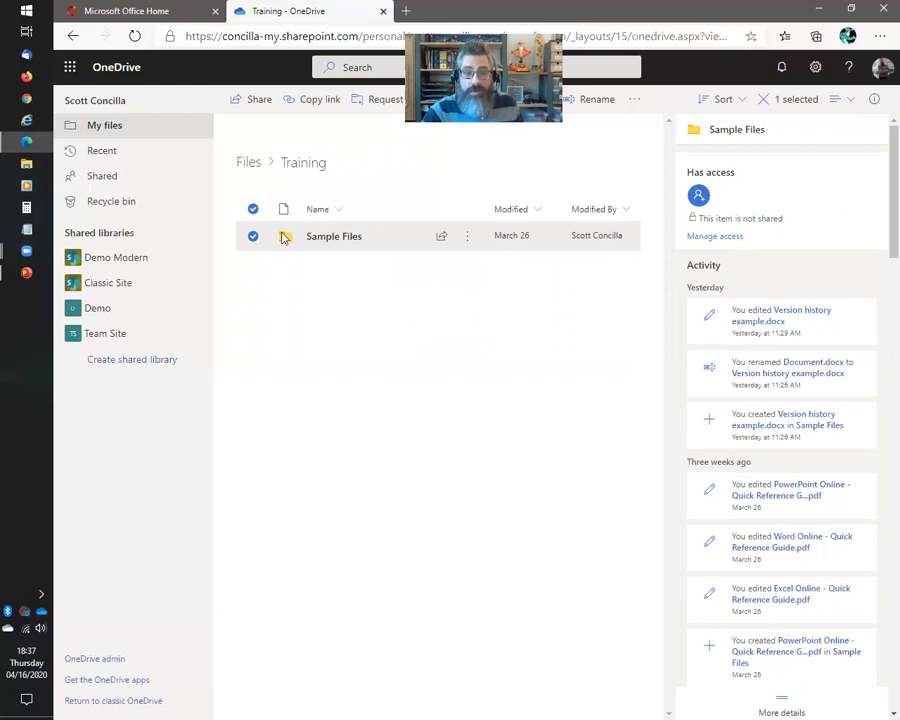
{"action": "left_click", "coordinate": [432, 348]}
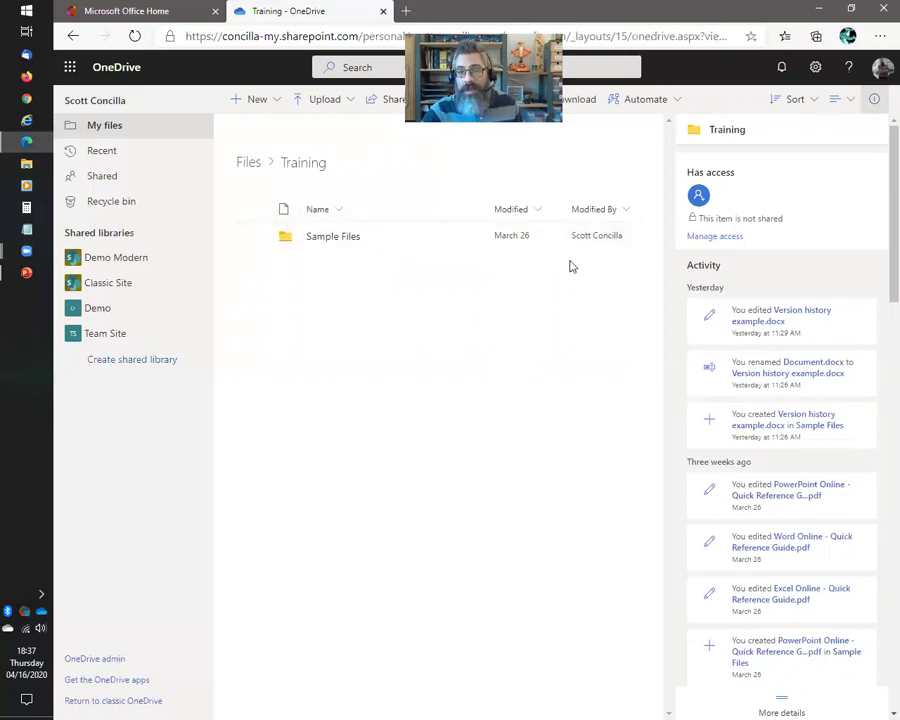
Return to top-level My files, review recent activity back to March, then close the details pane
{"action": "left_click", "coordinate": [875, 101]}
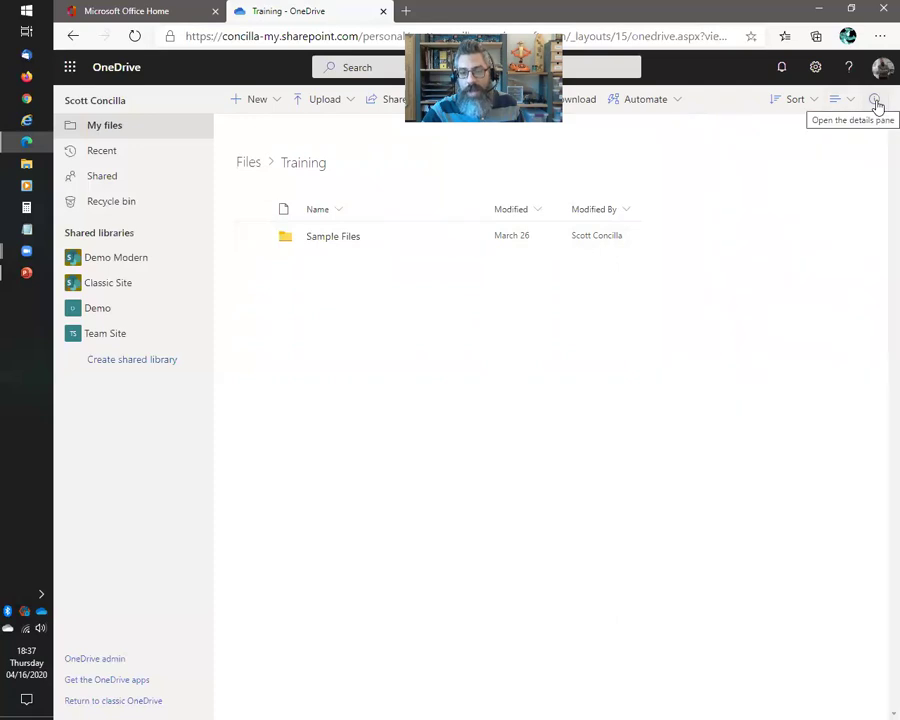
{"action": "left_click", "coordinate": [248, 162]}
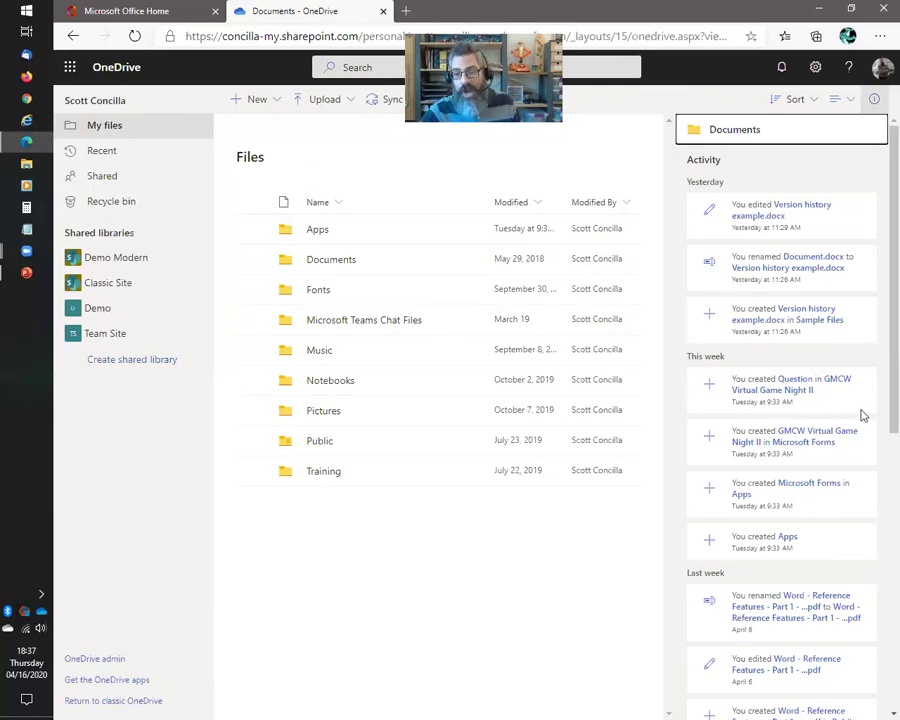
{"action": "scroll", "coordinate": [866, 405], "scroll_direction": "down", "scroll_amount": 3}
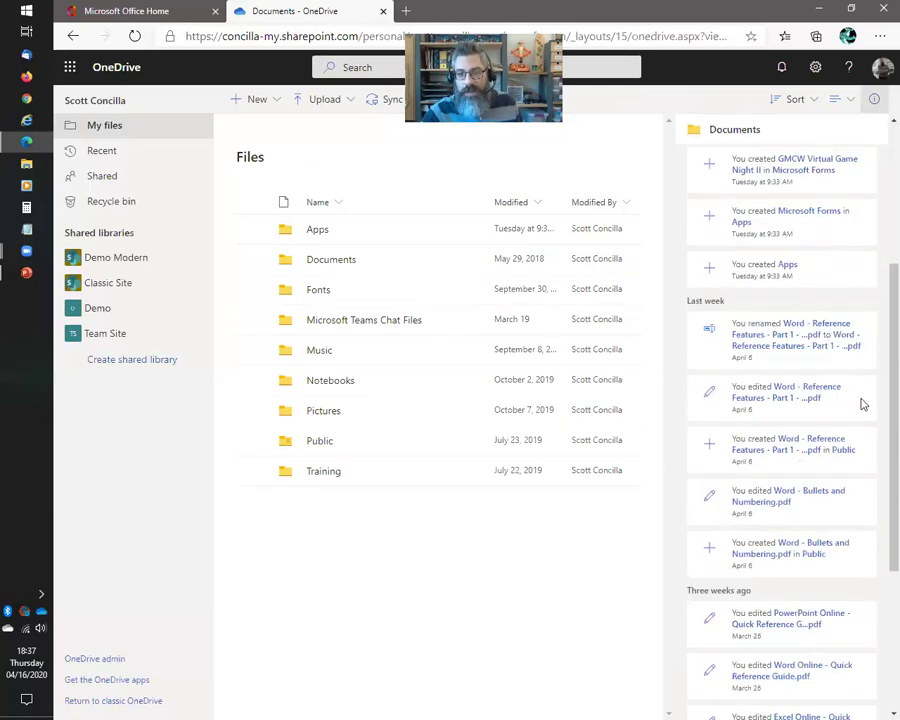
{"action": "scroll", "coordinate": [864, 404], "scroll_direction": "down", "scroll_amount": 1}
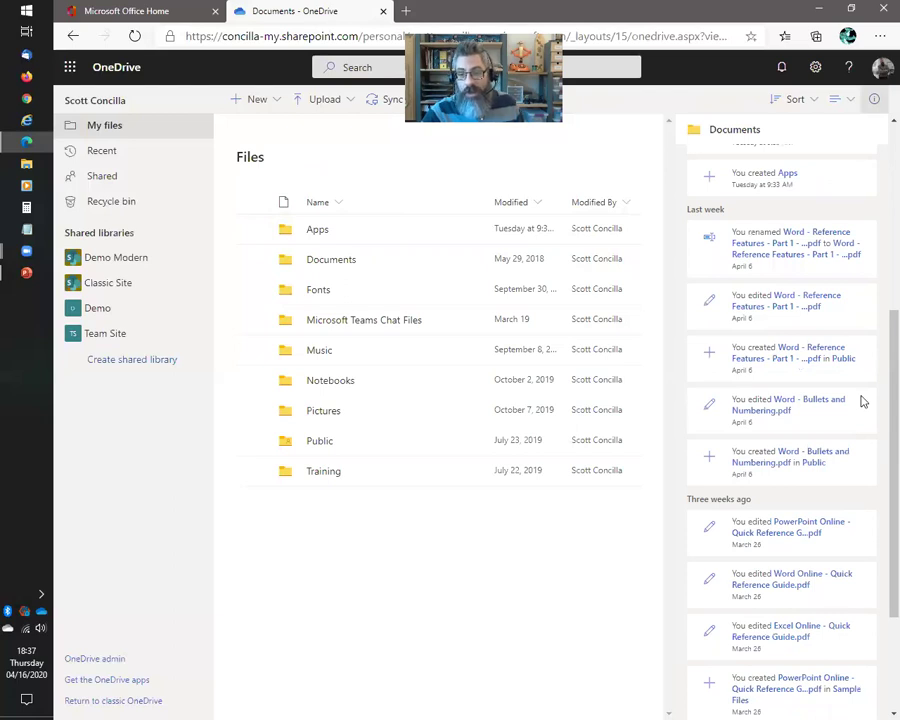
{"action": "scroll", "coordinate": [864, 401], "scroll_direction": "up", "scroll_amount": 1}
{"action": "scroll", "coordinate": [864, 401], "scroll_direction": "up", "scroll_amount": 1}
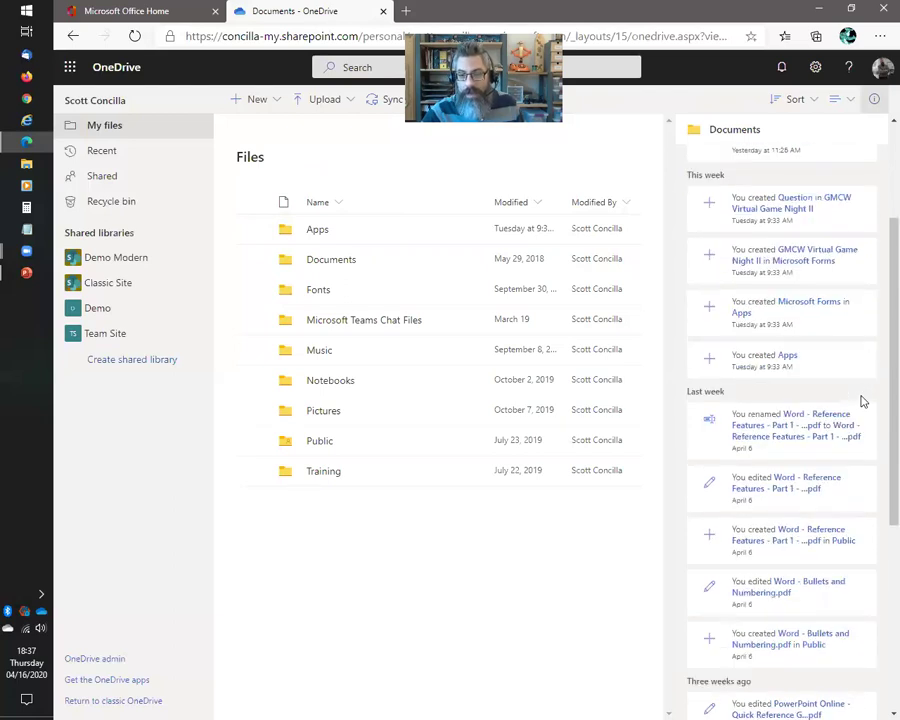
{"action": "scroll", "coordinate": [862, 398], "scroll_direction": "up", "scroll_amount": 2}
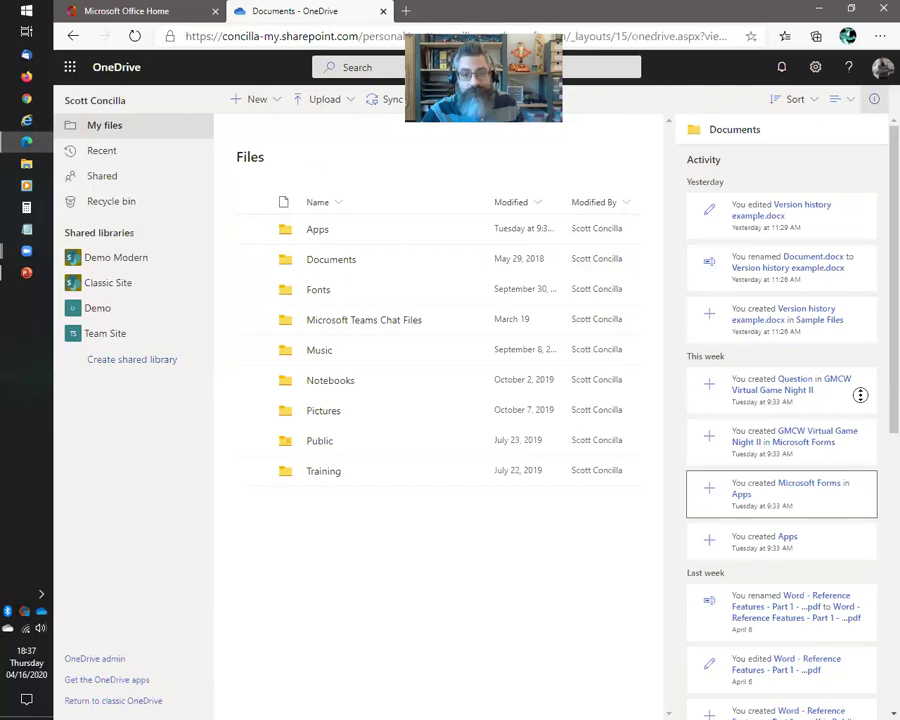
{"action": "scroll", "coordinate": [860, 395], "scroll_direction": "down", "scroll_amount": 10}
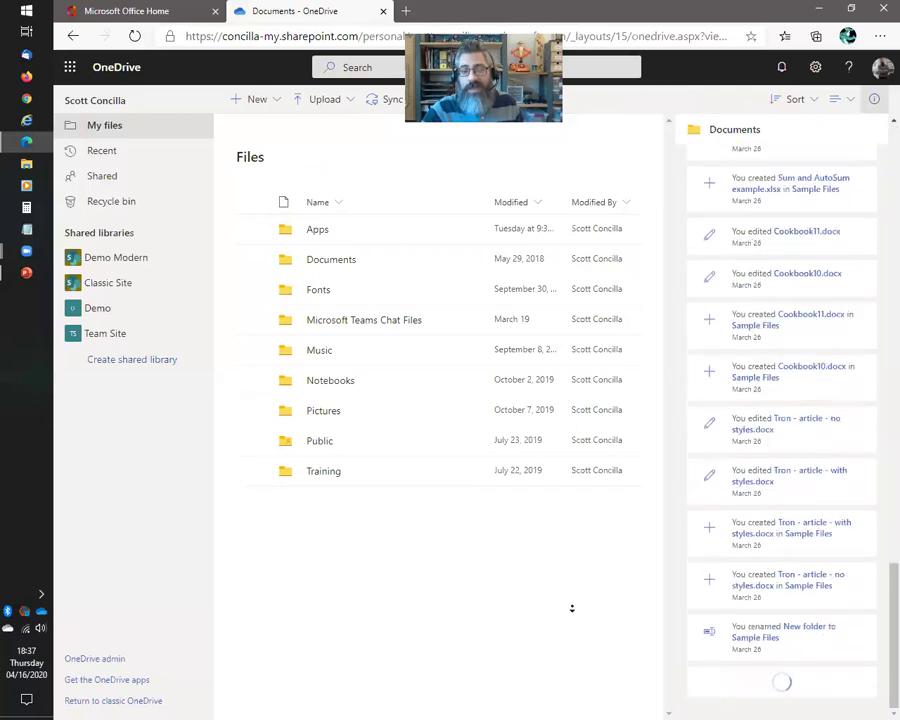
{"action": "scroll", "coordinate": [572, 608], "scroll_direction": "down", "scroll_amount": 5}
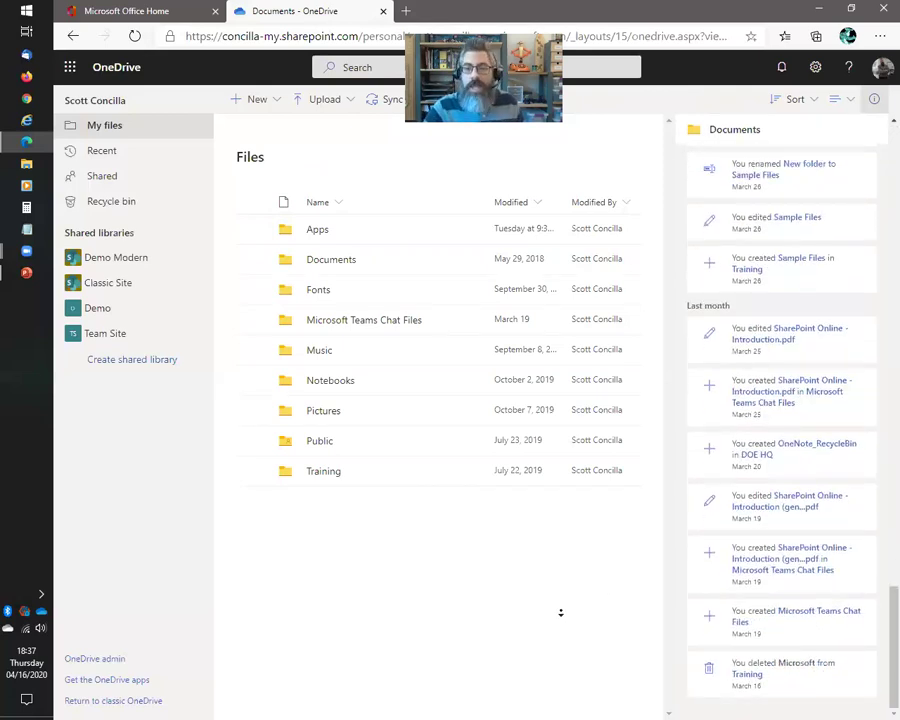
{"action": "scroll", "coordinate": [805, 335], "scroll_direction": "up", "scroll_amount": 3}
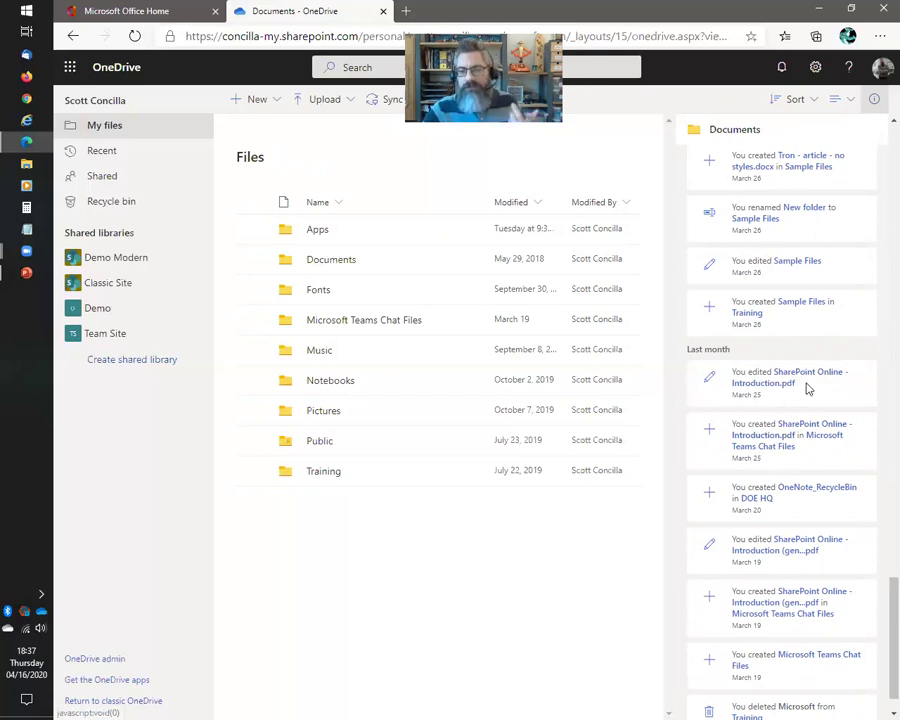
{"action": "scroll", "coordinate": [813, 390], "scroll_direction": "down", "scroll_amount": 1}
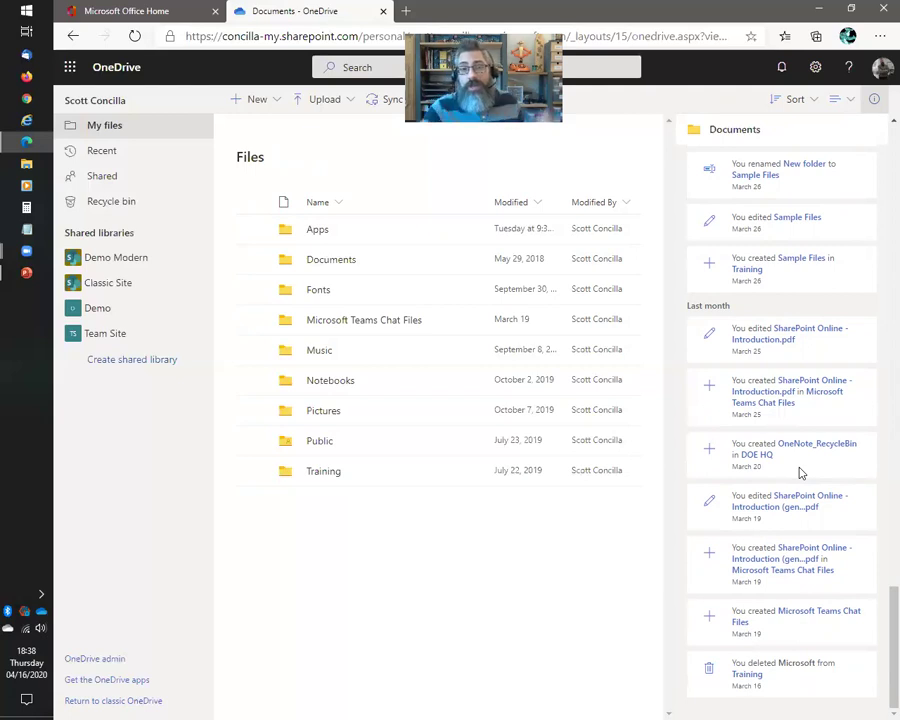
{"action": "left_click", "coordinate": [874, 99]}
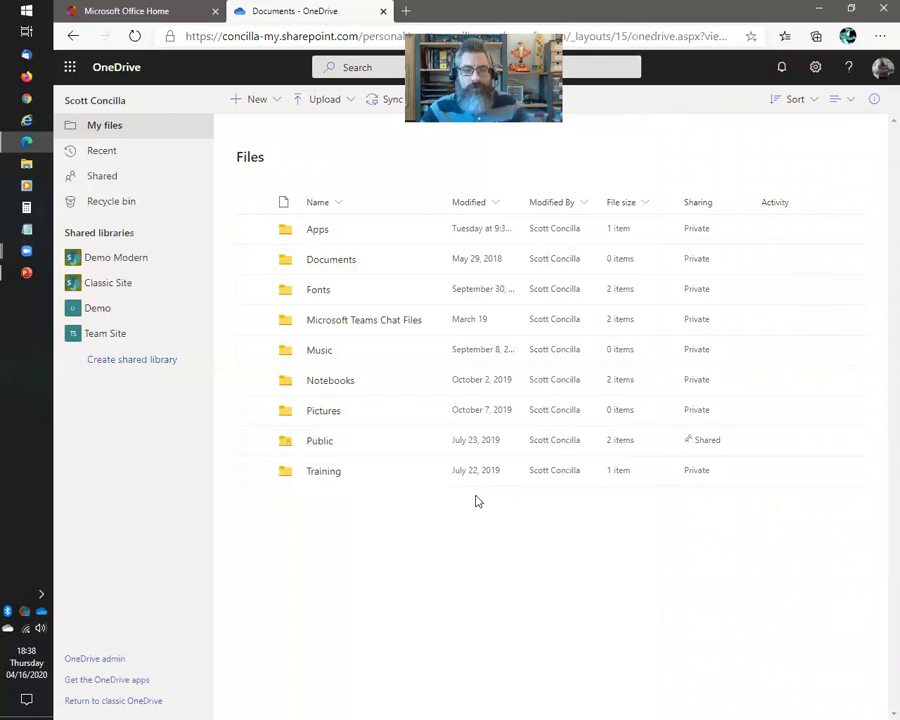
Switch back to the PowerPoint slide show on the Viewing Recent Activity slide
{"action": "key", "text": "alt+Tab"}
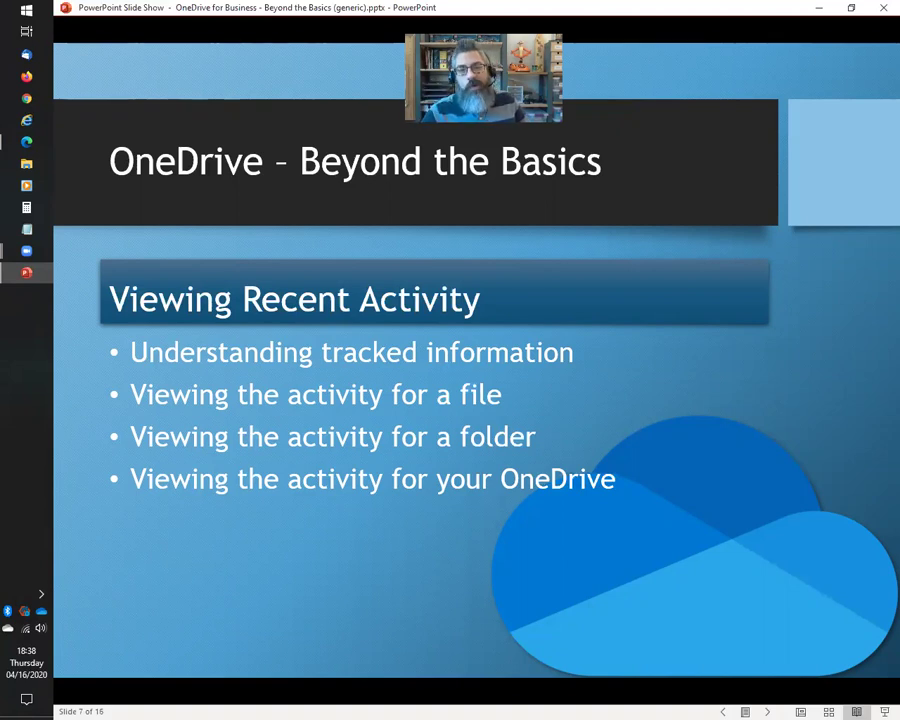
Advance to slide 8, Setting File Sharing Options, and return to the OneDrive browser window
{"action": "key", "text": "Right"}
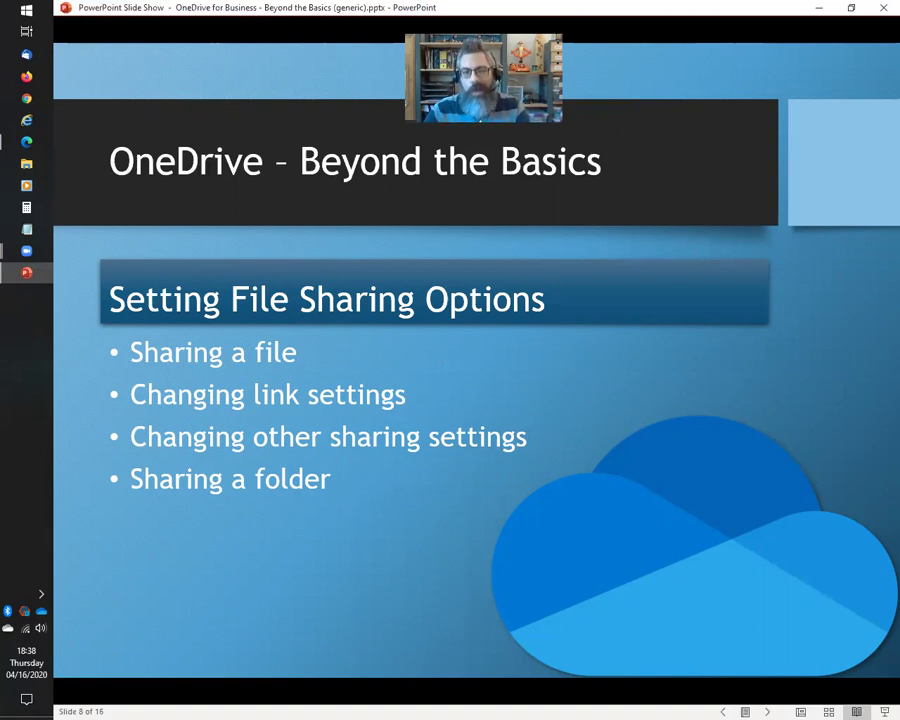
{"action": "key", "text": "alt+Tab"}
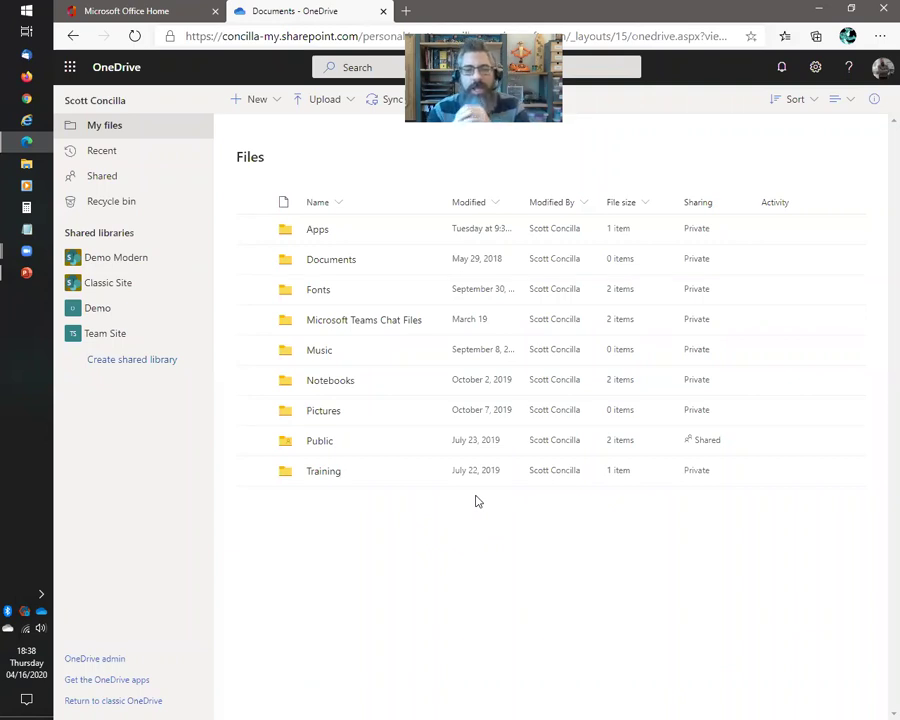
Open Training's Sample Files, try selecting Cookbook10.docx and Cookbook11.docx, then return to Training
{"action": "left_click", "coordinate": [324, 473]}
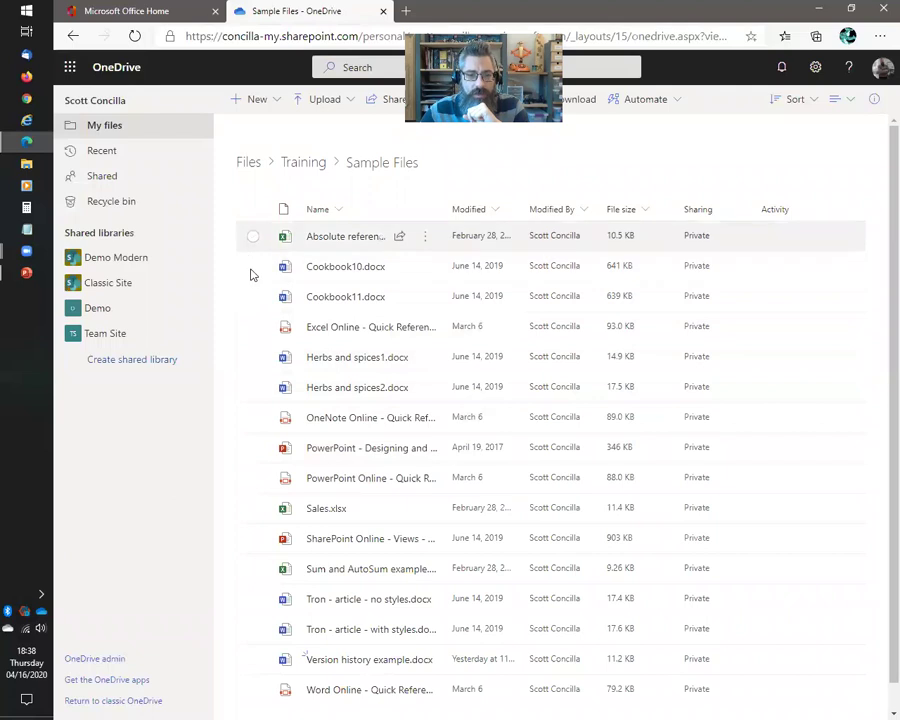
{"action": "left_click", "coordinate": [257, 269]}
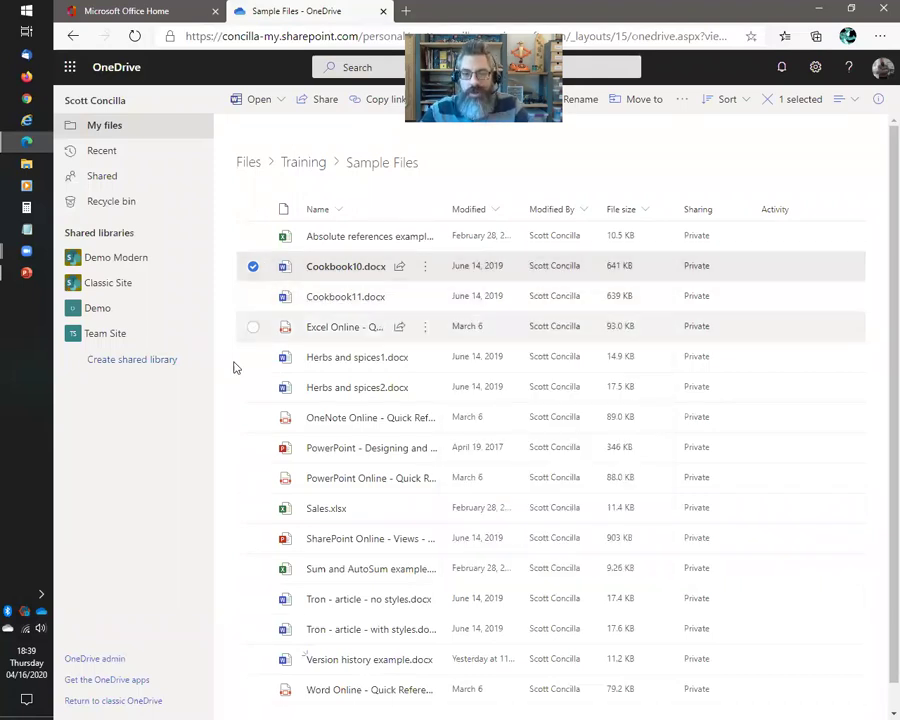
{"action": "left_click", "coordinate": [252, 297]}
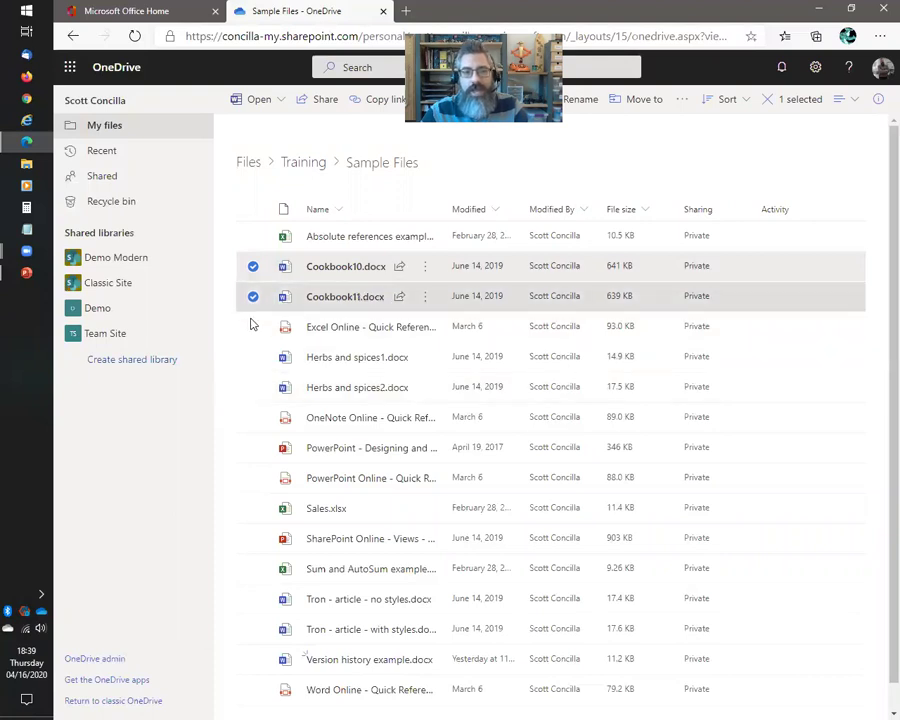
{"action": "left_click", "coordinate": [254, 328]}
{"action": "left_click", "coordinate": [255, 328]}
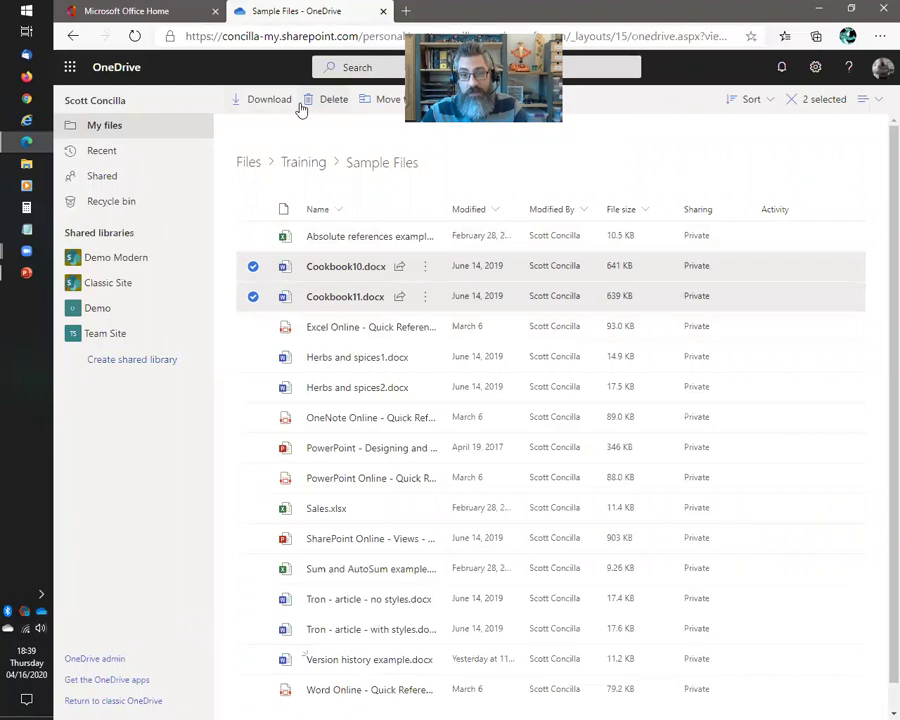
{"action": "left_click", "coordinate": [252, 296]}
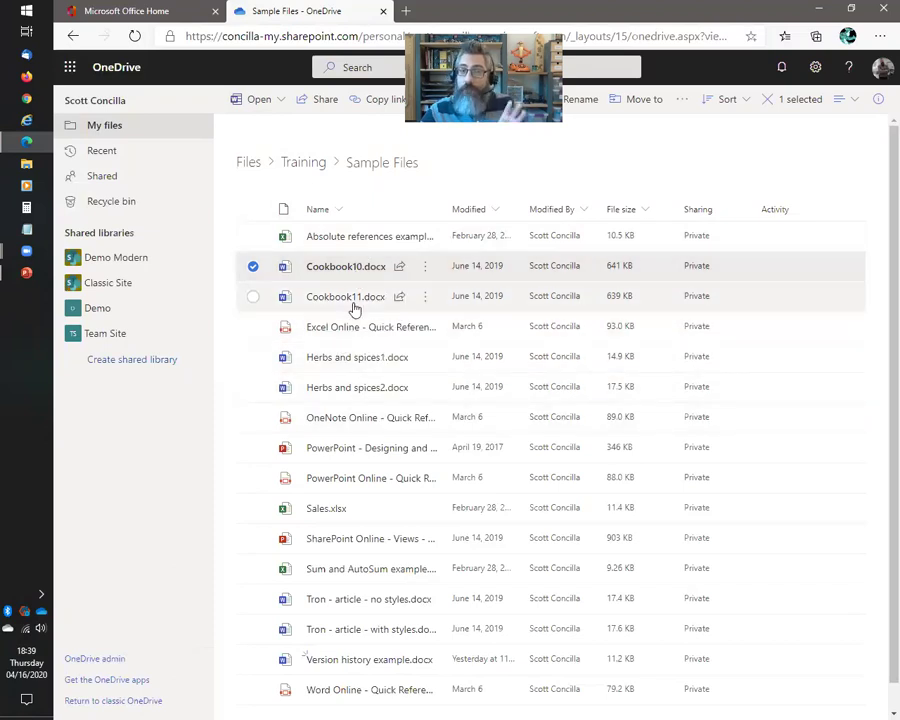
{"action": "left_click", "coordinate": [306, 166]}
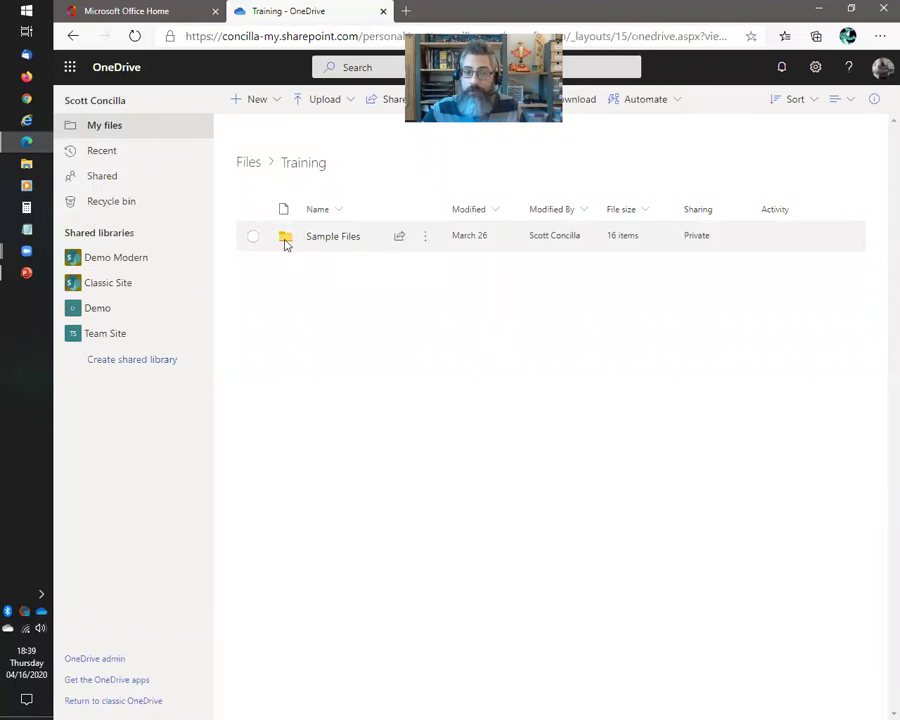
Open the Sample Files folder from the Training list to show its 16 files
{"action": "key", "text": "ctrl+a"}
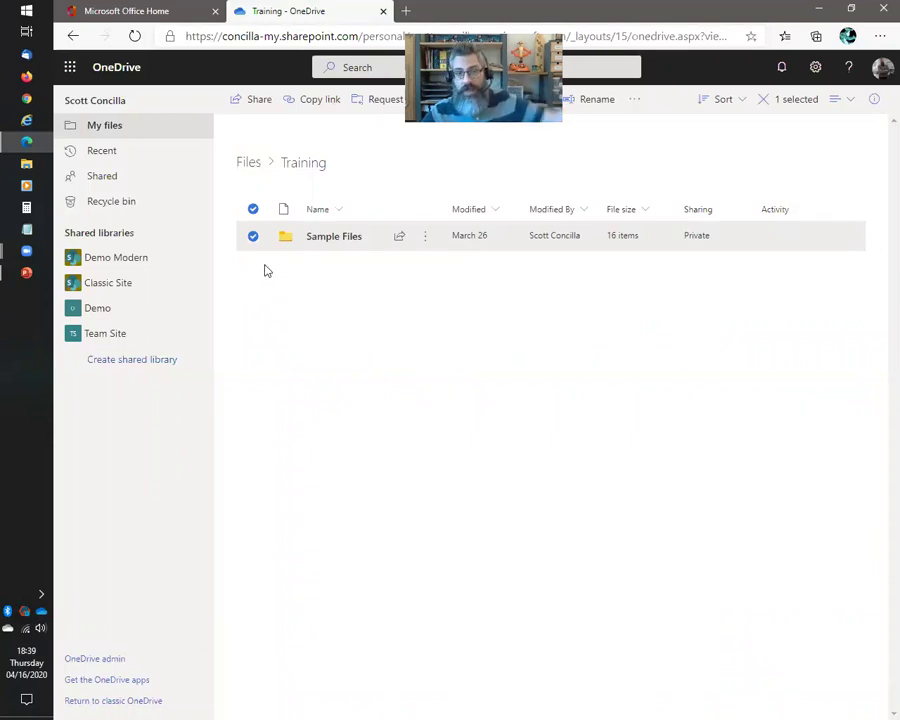
{"action": "left_click", "coordinate": [345, 263]}
{"action": "left_click", "coordinate": [329, 240]}
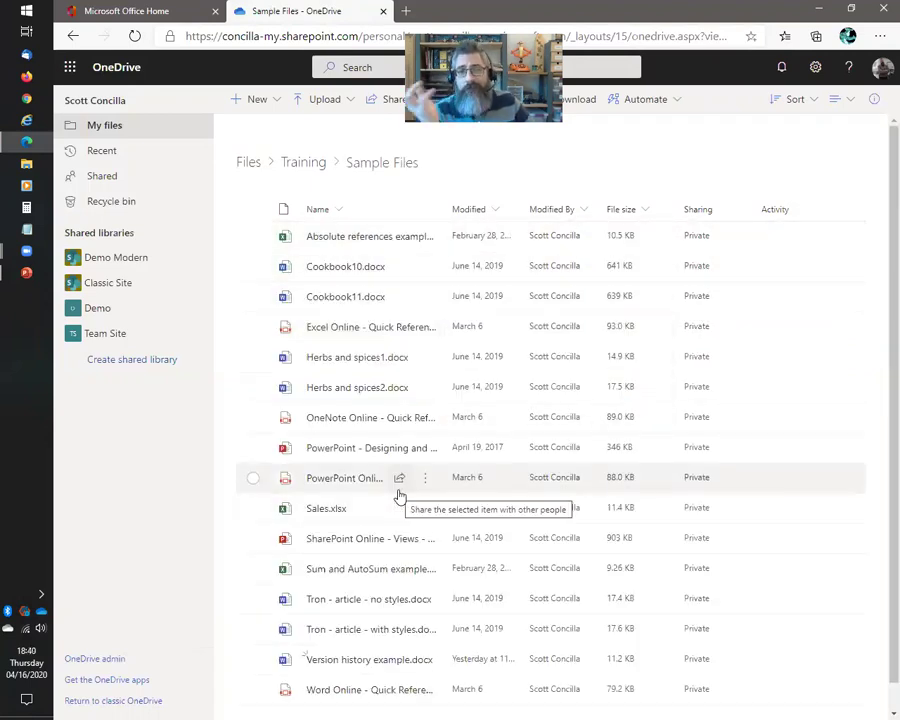
{"action": "mouse_move", "coordinate": [399, 496]}
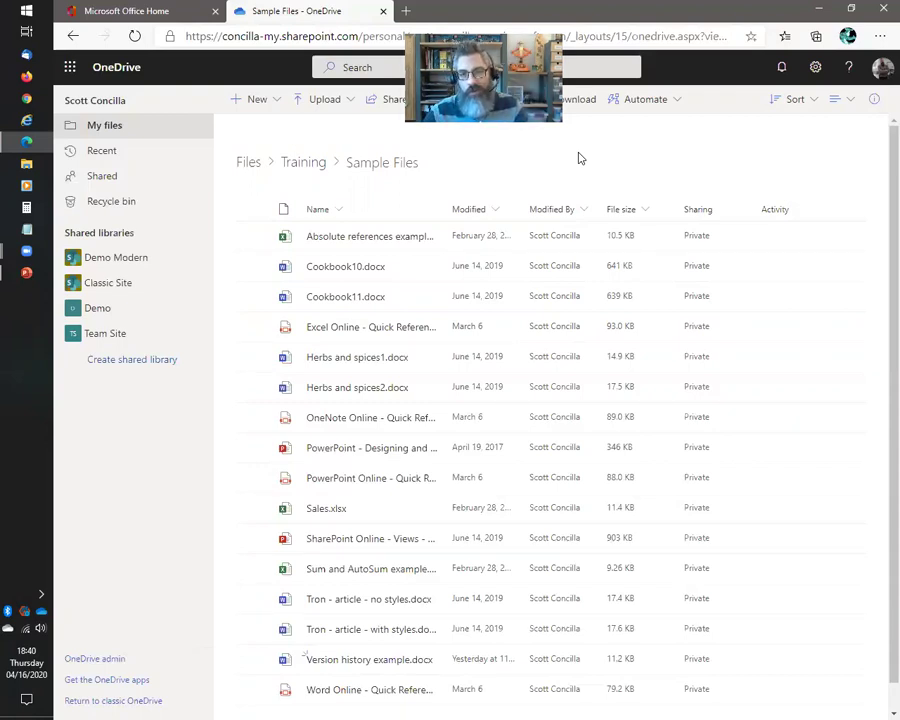
Select Cookbook11.docx, start sharing it, and open the link permission settings
{"action": "left_click", "coordinate": [254, 298]}
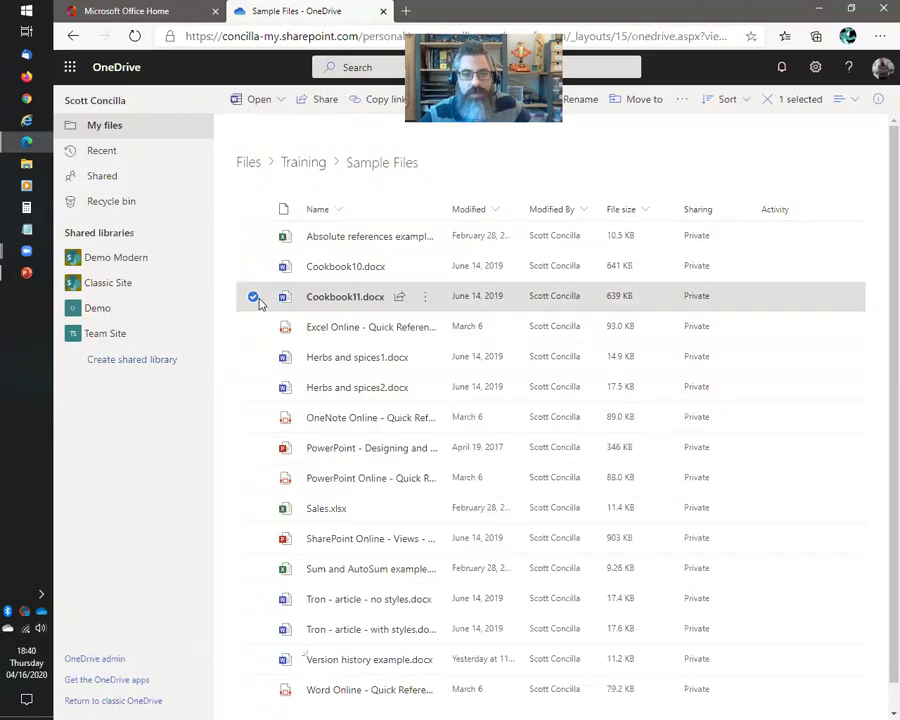
{"action": "left_click", "coordinate": [322, 99]}
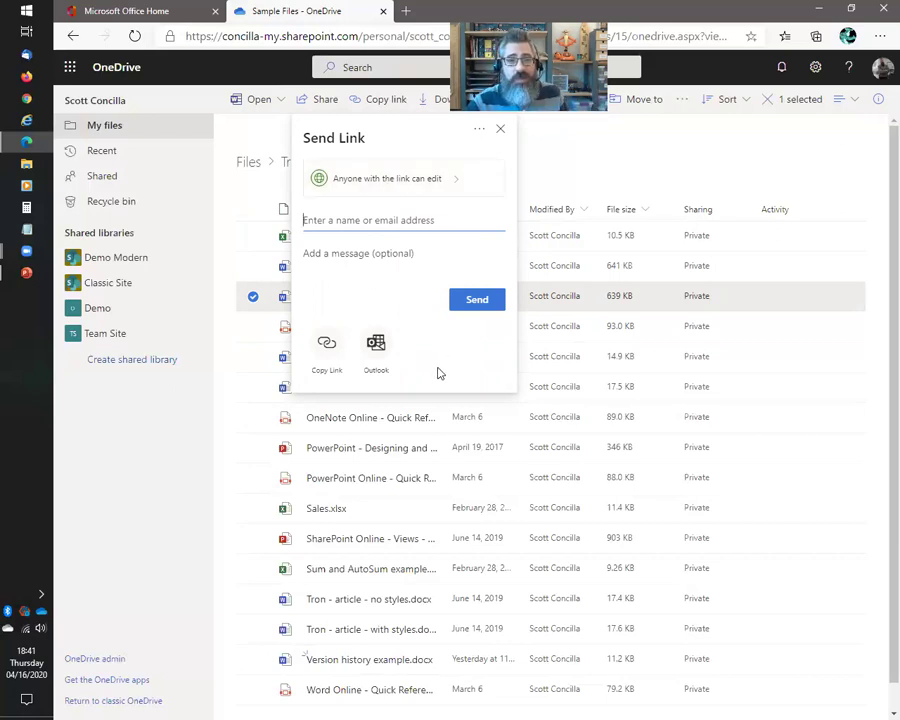
{"action": "left_click", "coordinate": [466, 181]}
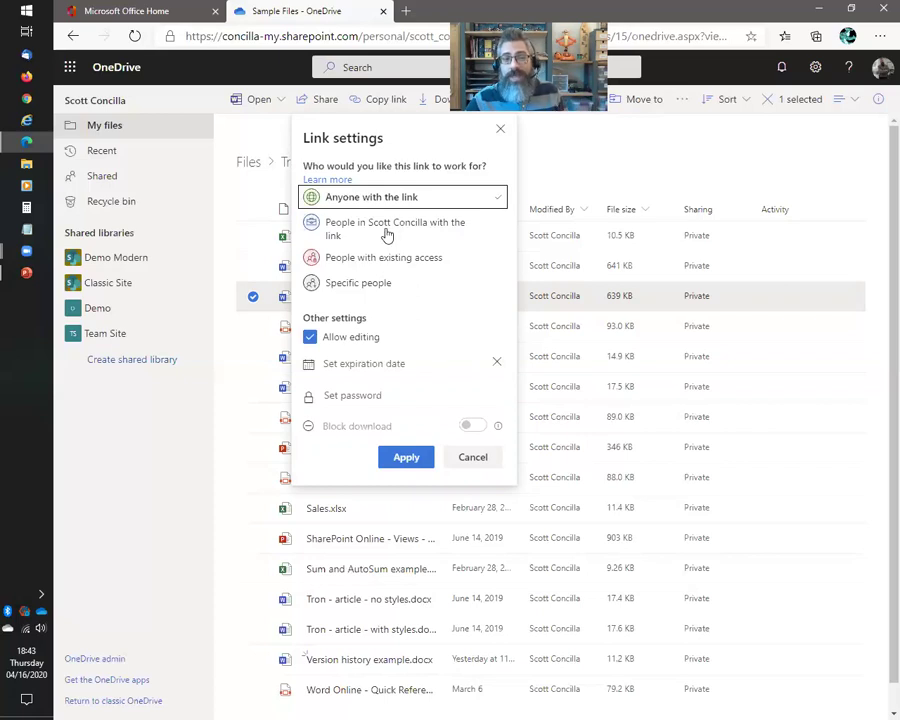
Choose 'People in the organisation with the link' for the Cookbook11.docx share link
{"action": "left_click", "coordinate": [386, 233]}
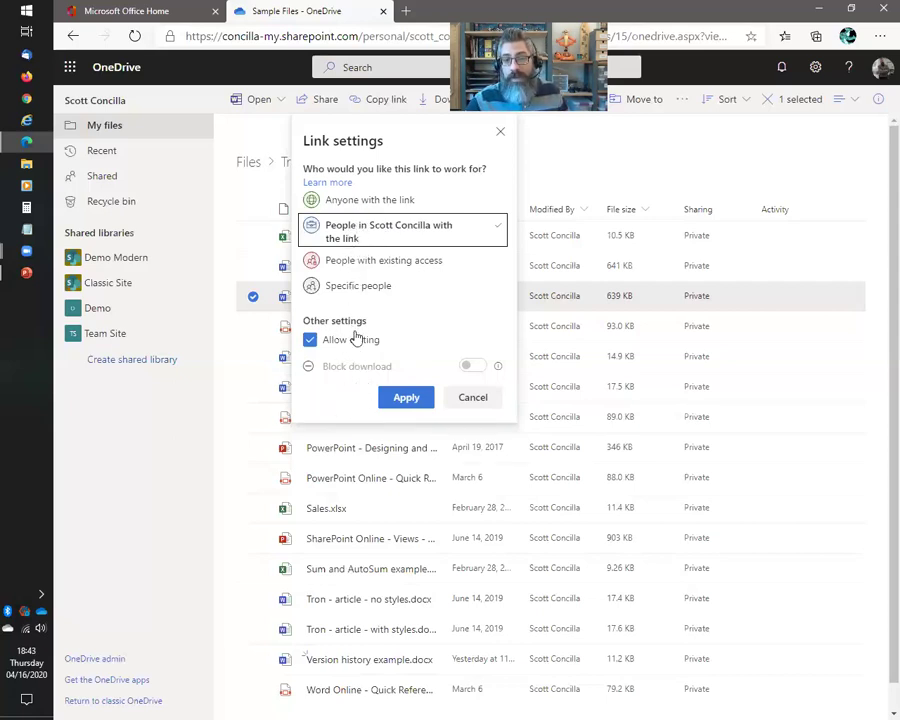
Try the link audience options, settling on Anyone with the link with editing allowed
{"action": "left_click", "coordinate": [367, 199]}
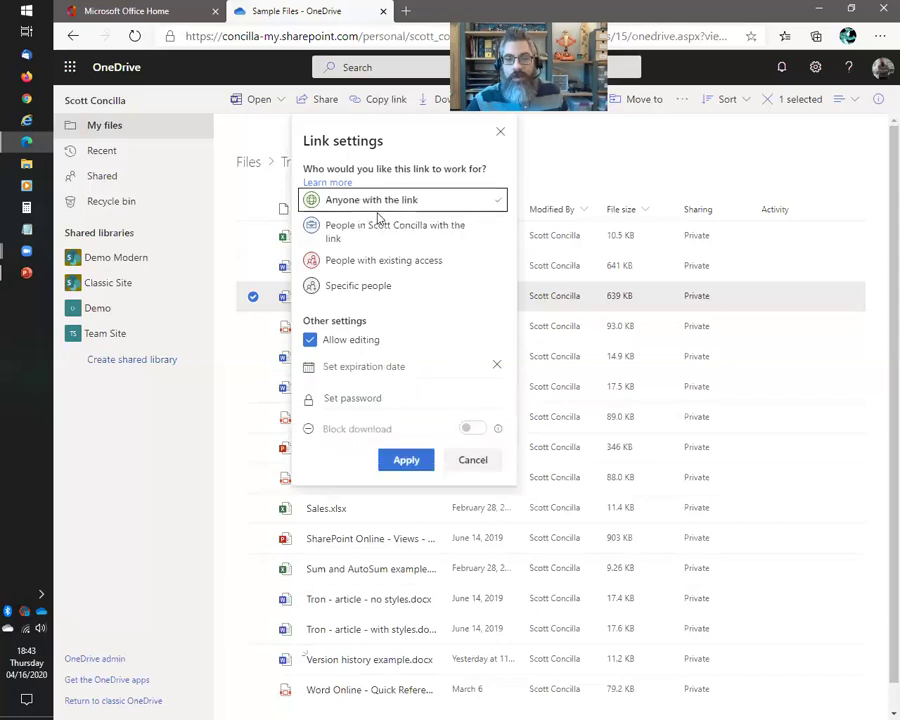
{"action": "left_click", "coordinate": [452, 262]}
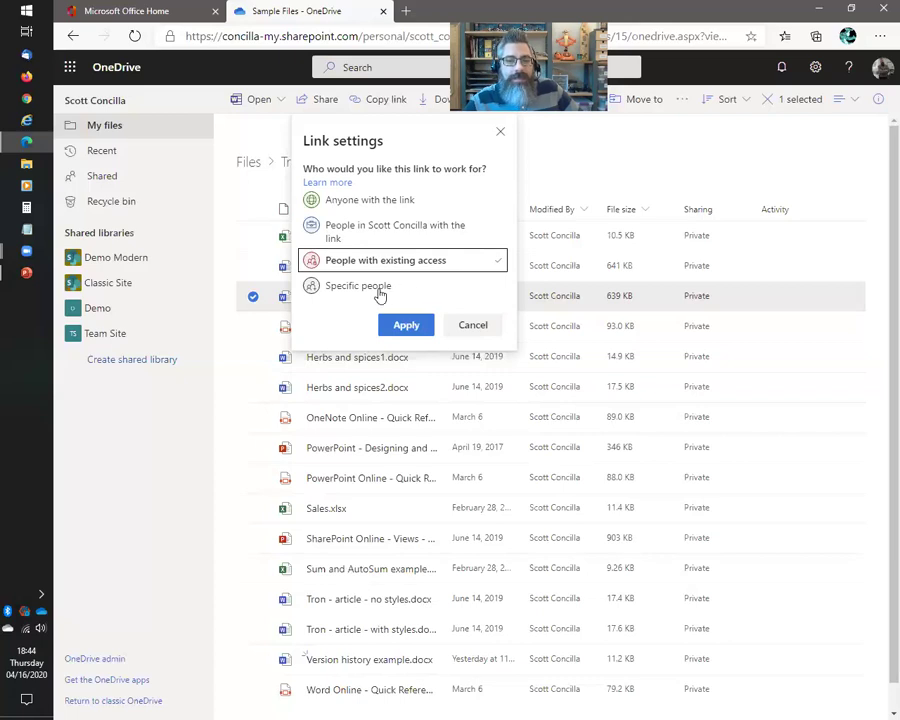
{"action": "left_click", "coordinate": [410, 289]}
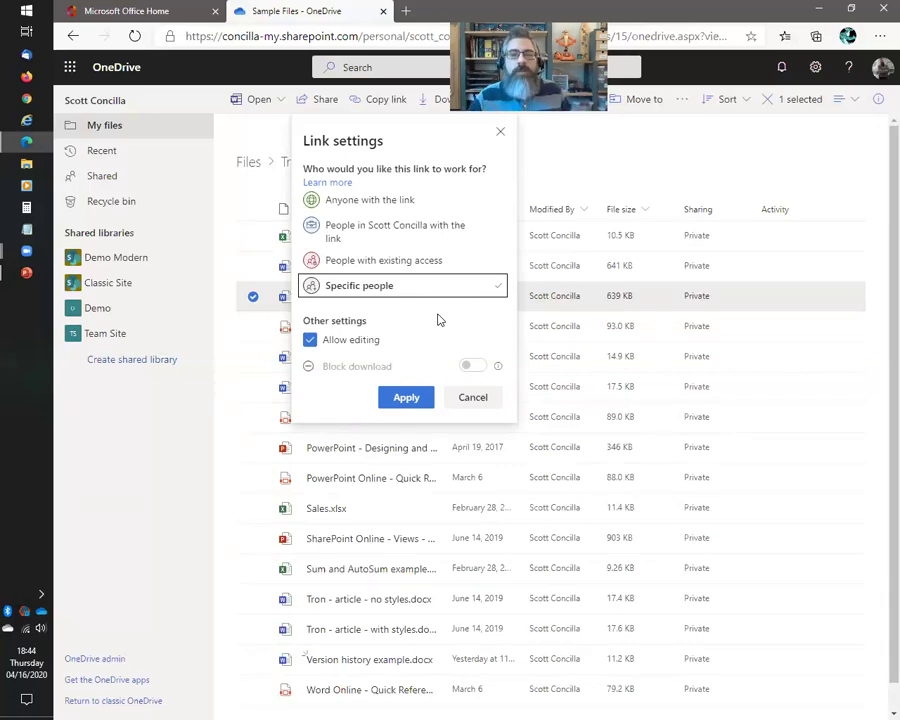
{"action": "left_click", "coordinate": [390, 289]}
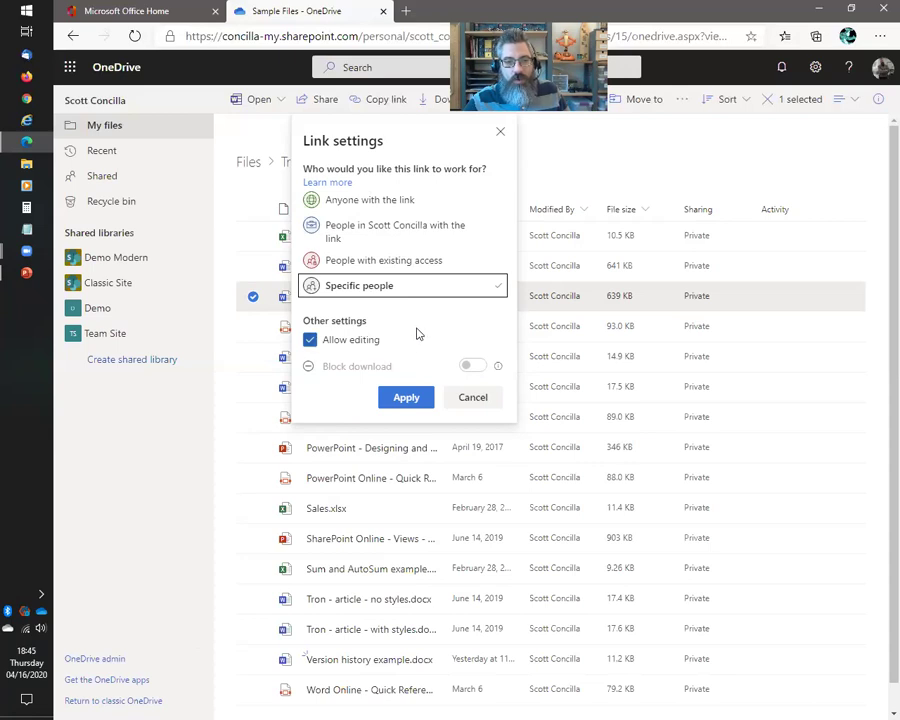
{"action": "left_click", "coordinate": [382, 200]}
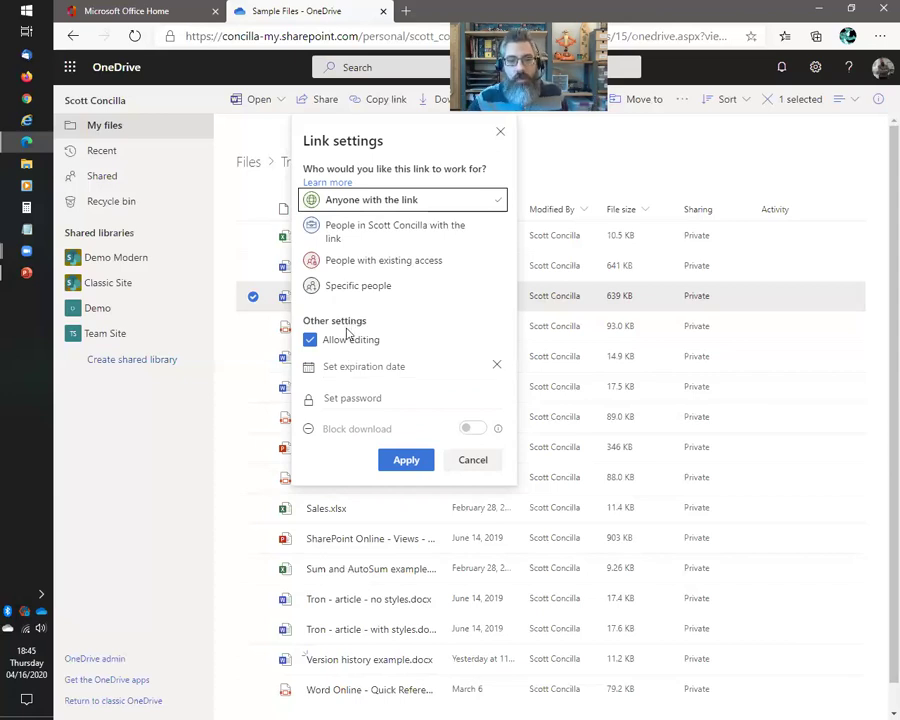
{"action": "left_click", "coordinate": [309, 342]}
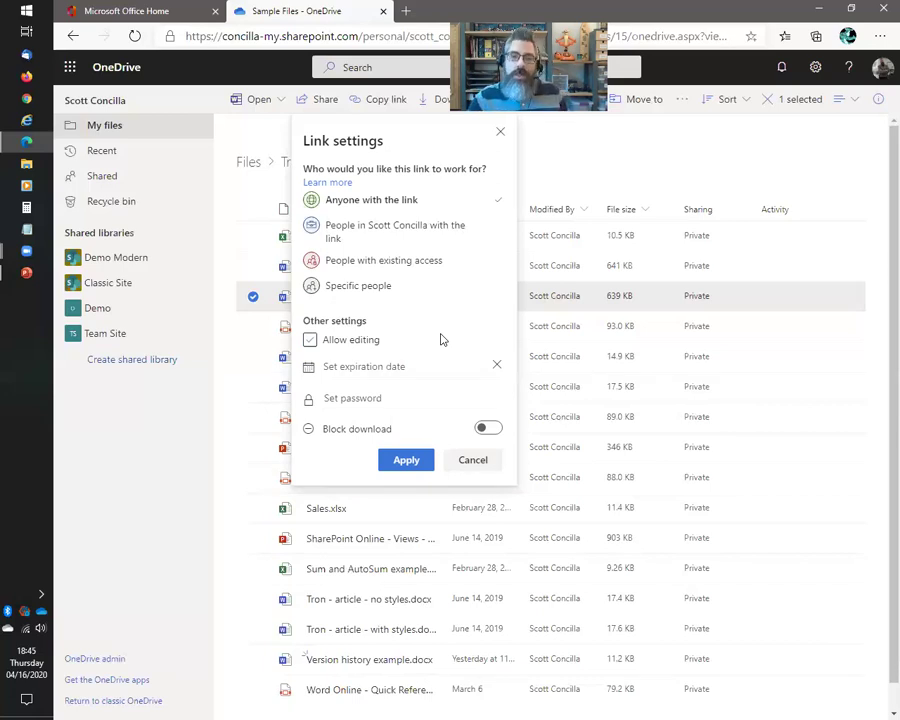
{"action": "left_click", "coordinate": [443, 340]}
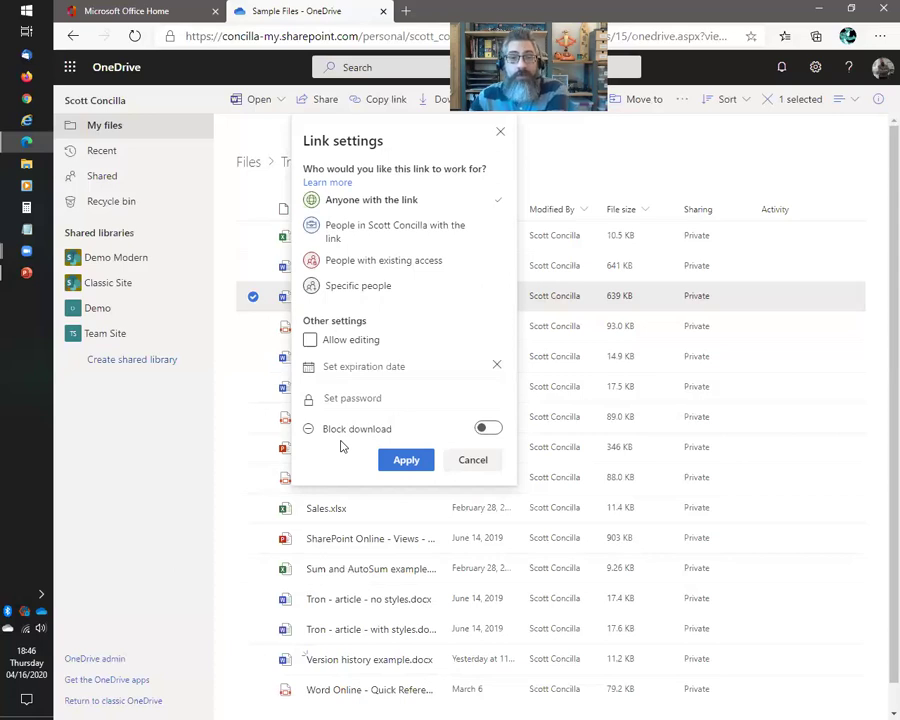
{"action": "left_click", "coordinate": [492, 430]}
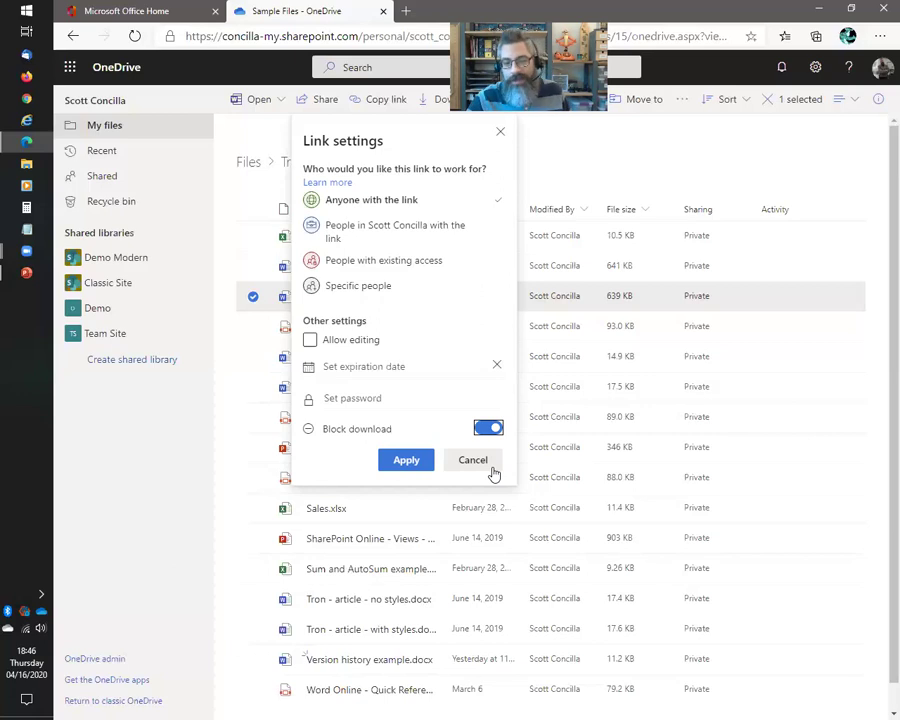
{"action": "left_click", "coordinate": [487, 430]}
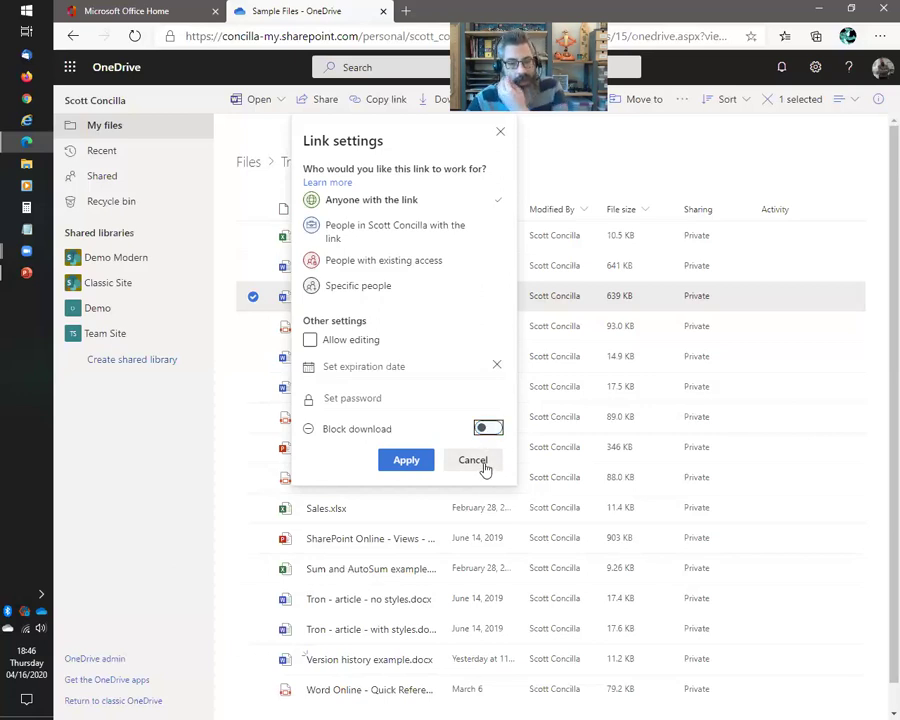
{"action": "left_click", "coordinate": [310, 340]}
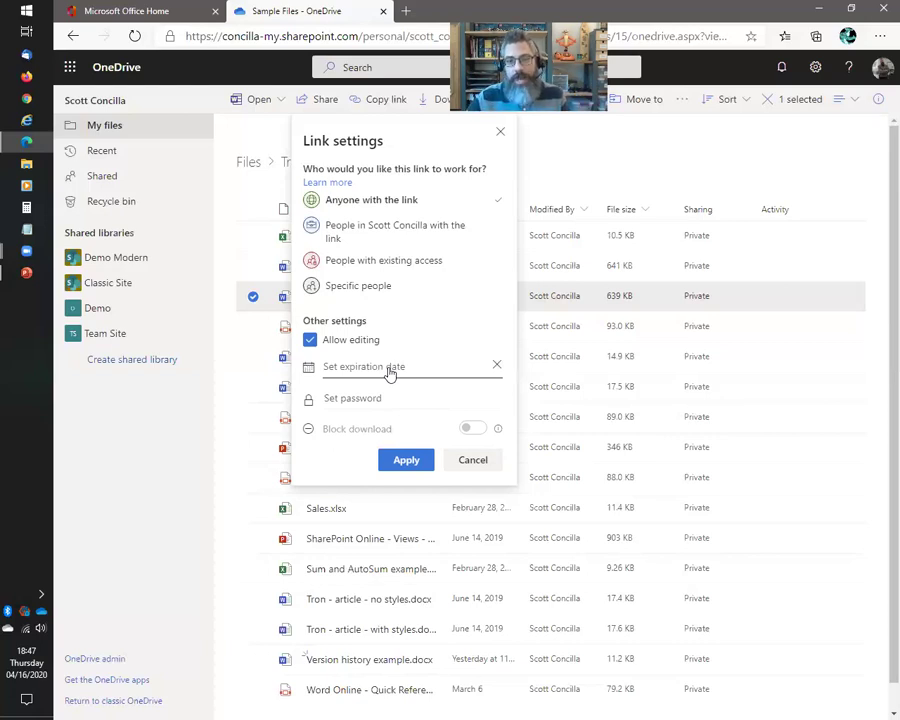
{"action": "left_click", "coordinate": [373, 398]}
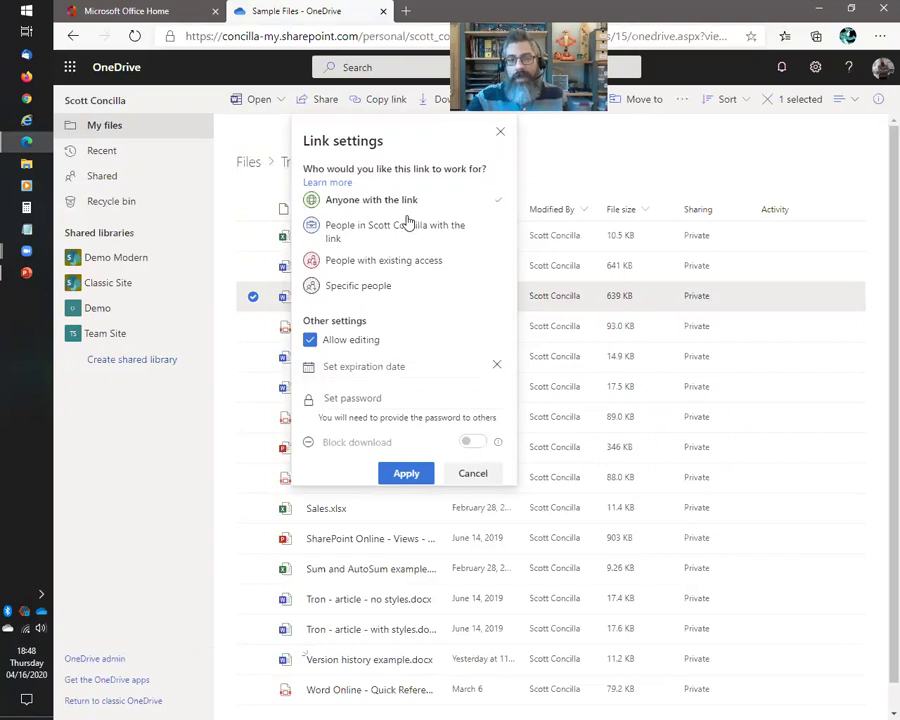
Apply and reopen link settings, comparing Anyone, organisation-only and Specific people options
{"action": "left_click", "coordinate": [410, 473]}
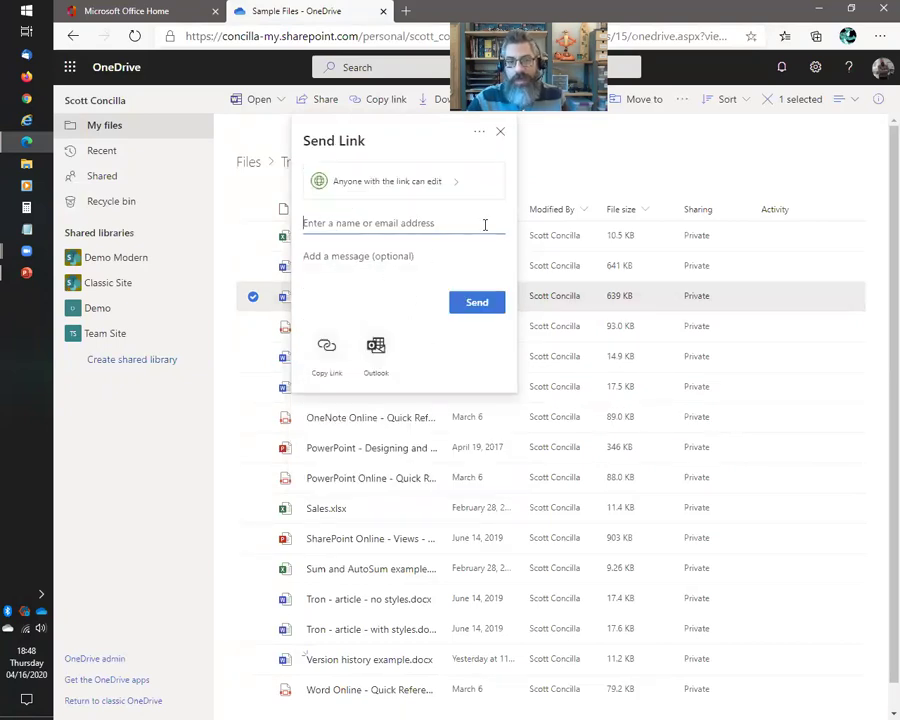
{"action": "left_click", "coordinate": [420, 183]}
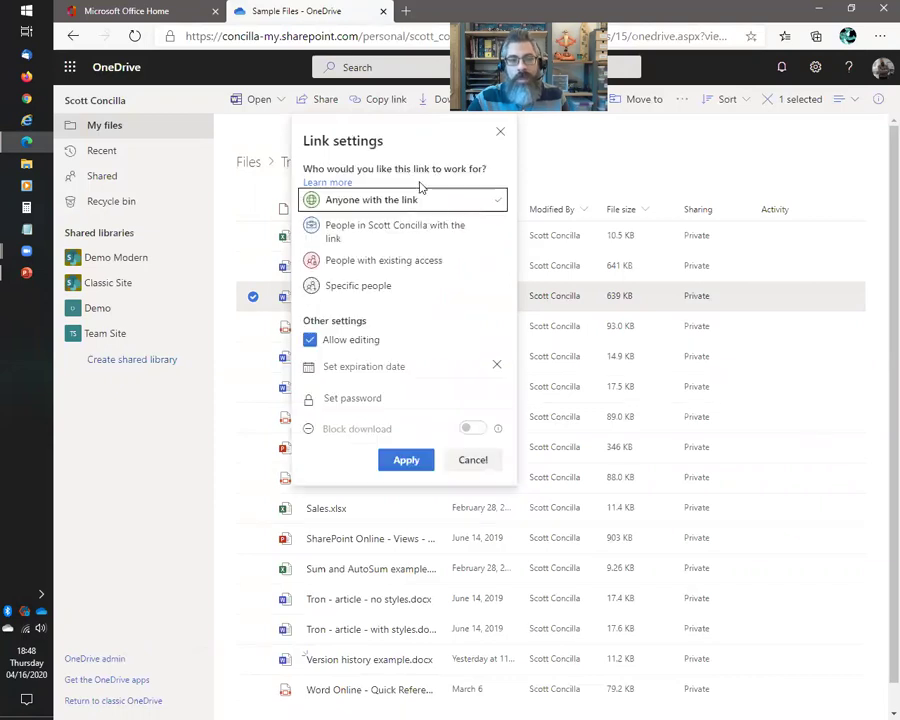
{"action": "left_click", "coordinate": [372, 286]}
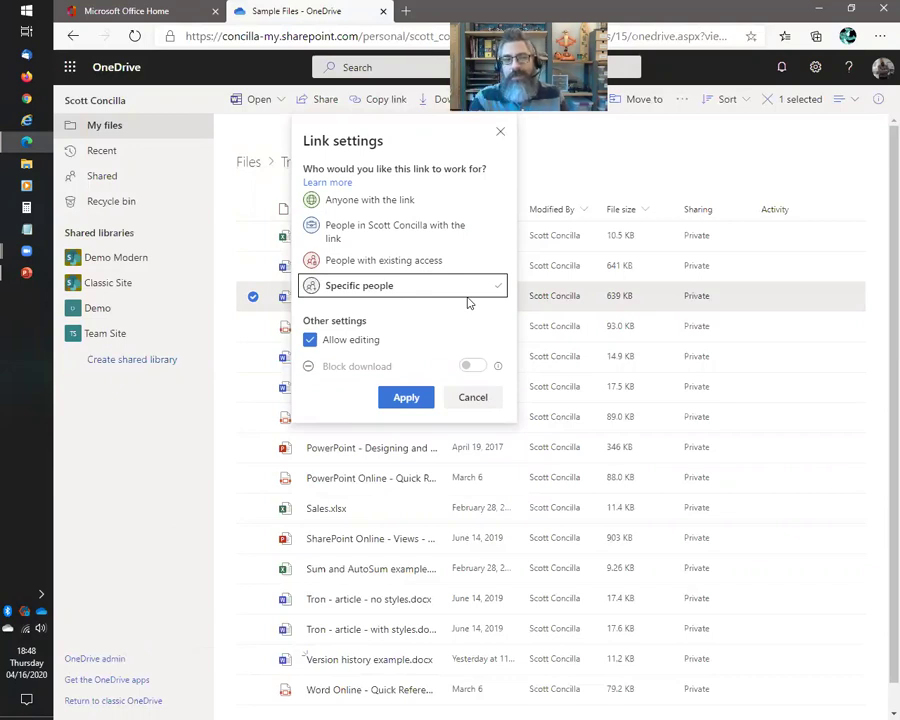
{"action": "left_click", "coordinate": [381, 236]}
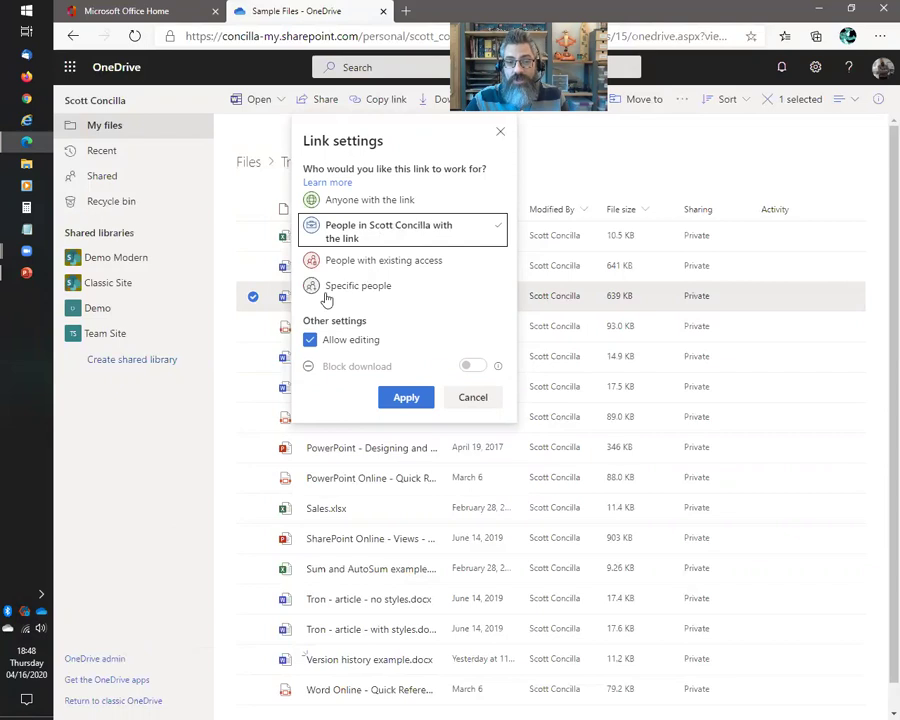
{"action": "left_click", "coordinate": [366, 203]}
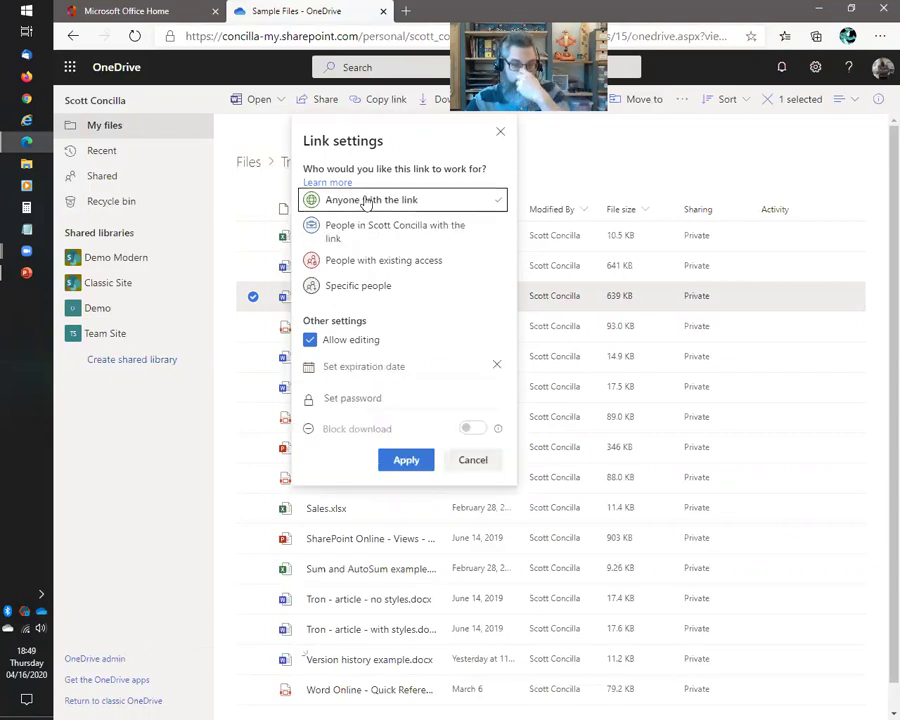
{"action": "left_click", "coordinate": [379, 237]}
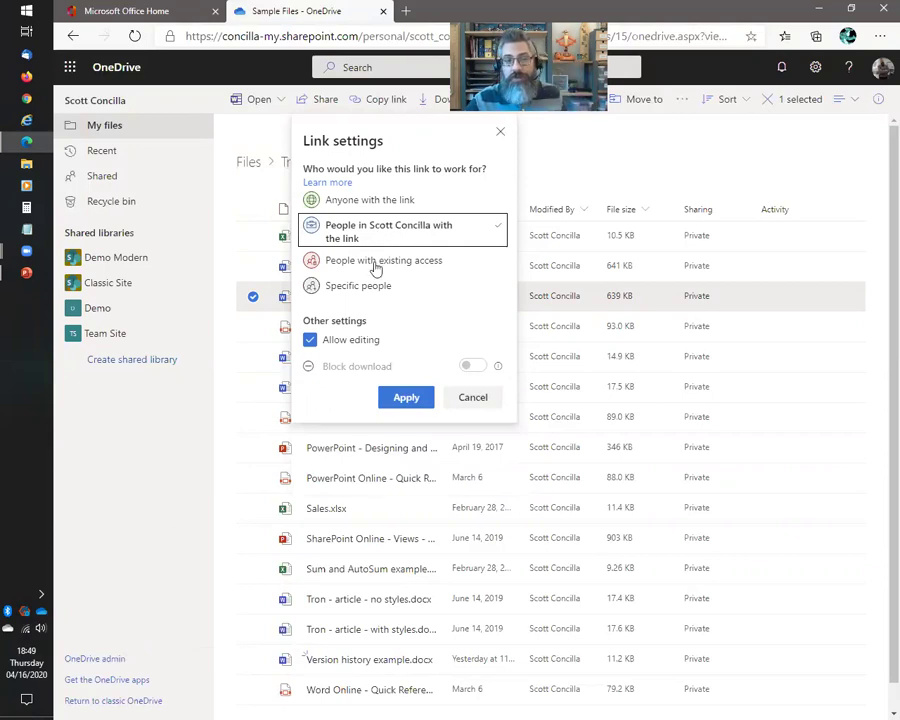
{"action": "left_click", "coordinate": [372, 290]}
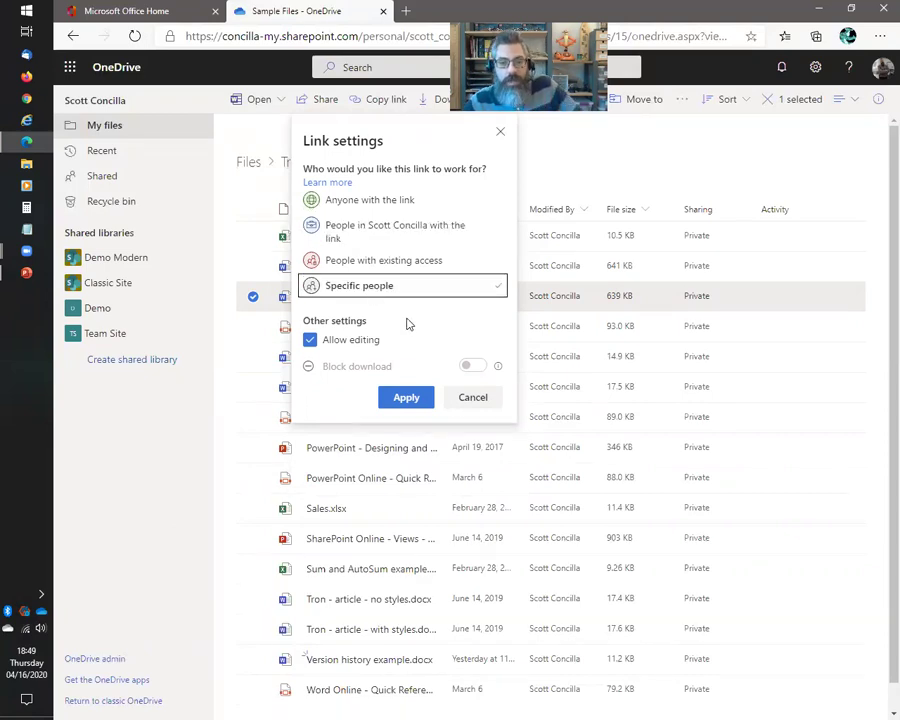
{"action": "left_click", "coordinate": [418, 238]}
{"action": "left_click", "coordinate": [396, 288]}
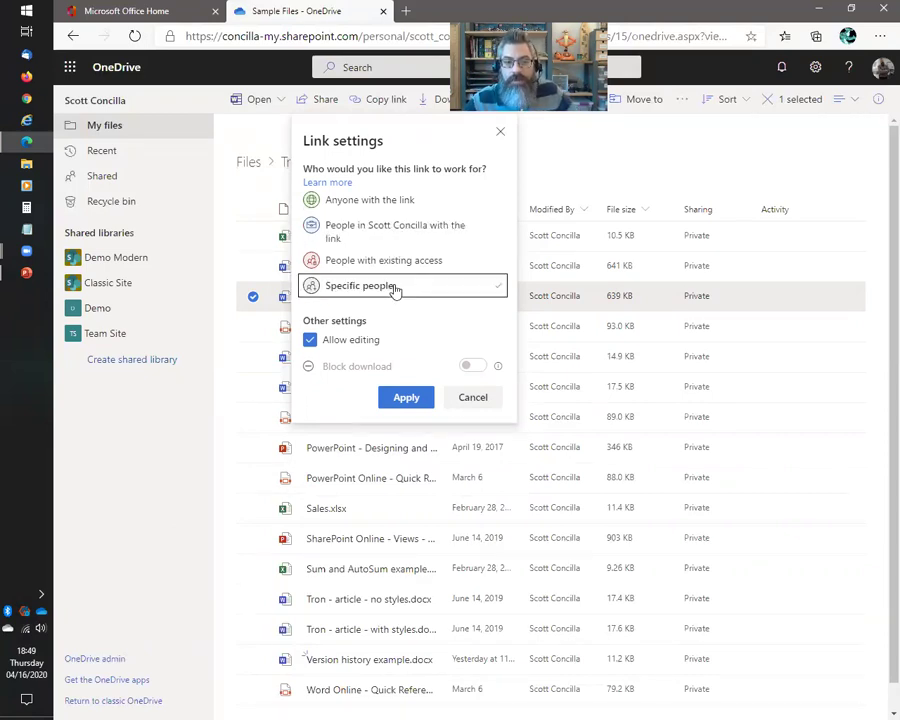
{"action": "left_click", "coordinate": [396, 234]}
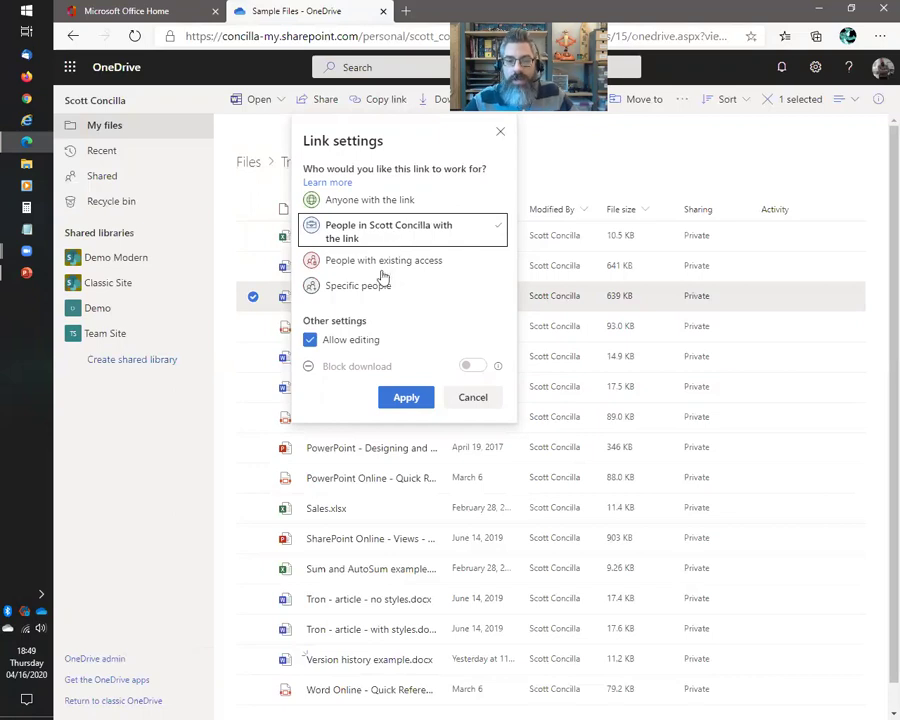
{"action": "left_click", "coordinate": [384, 286]}
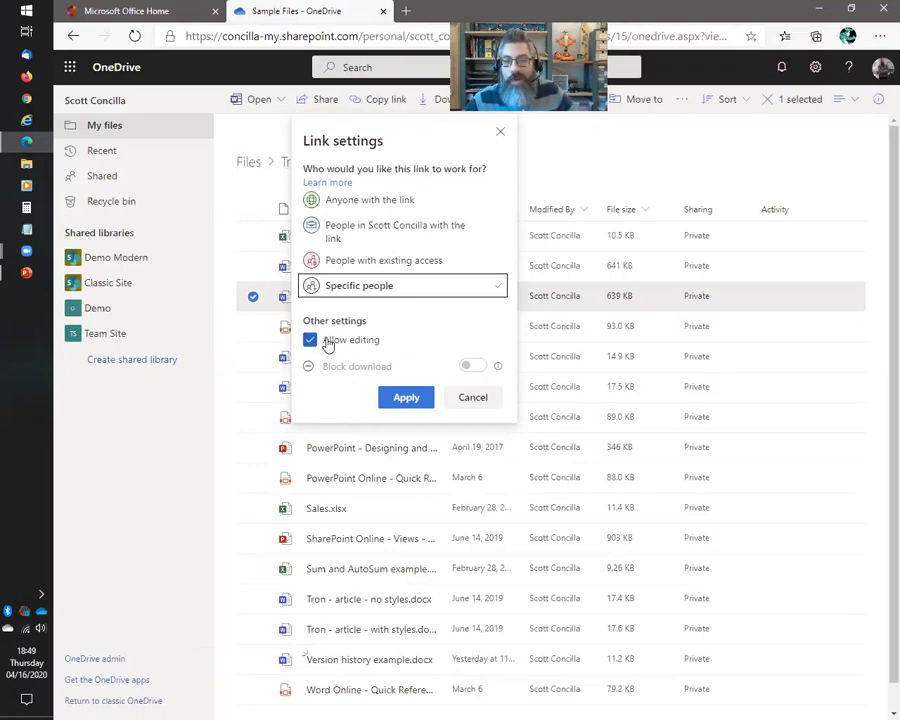
Toggle Allow editing off and back on, then settle on Specific people with editing allowed
{"action": "left_click", "coordinate": [328, 341]}
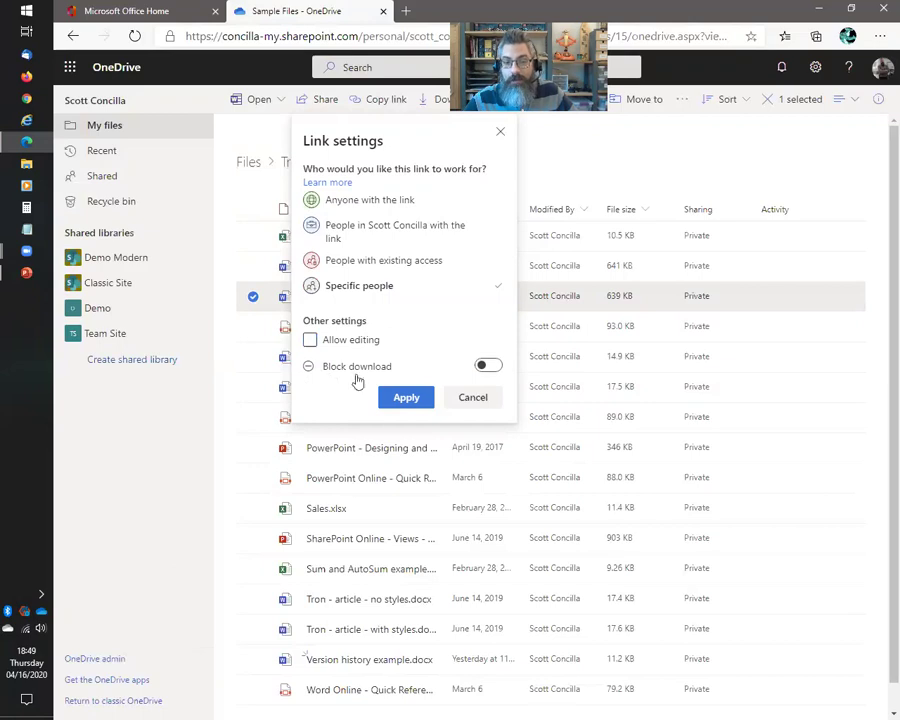
{"action": "left_click", "coordinate": [310, 342]}
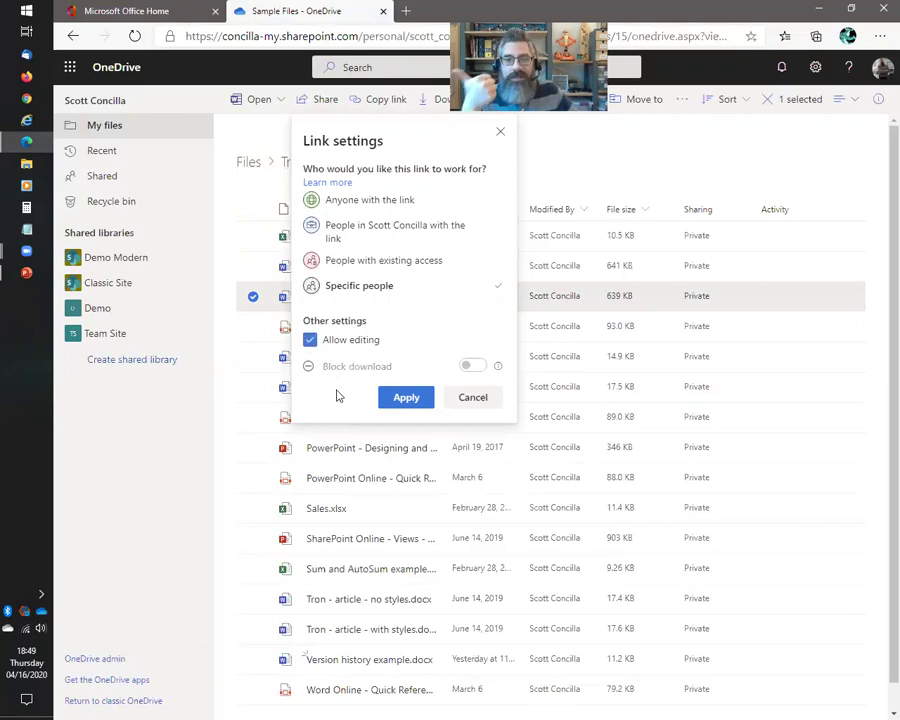
{"action": "left_click", "coordinate": [370, 202]}
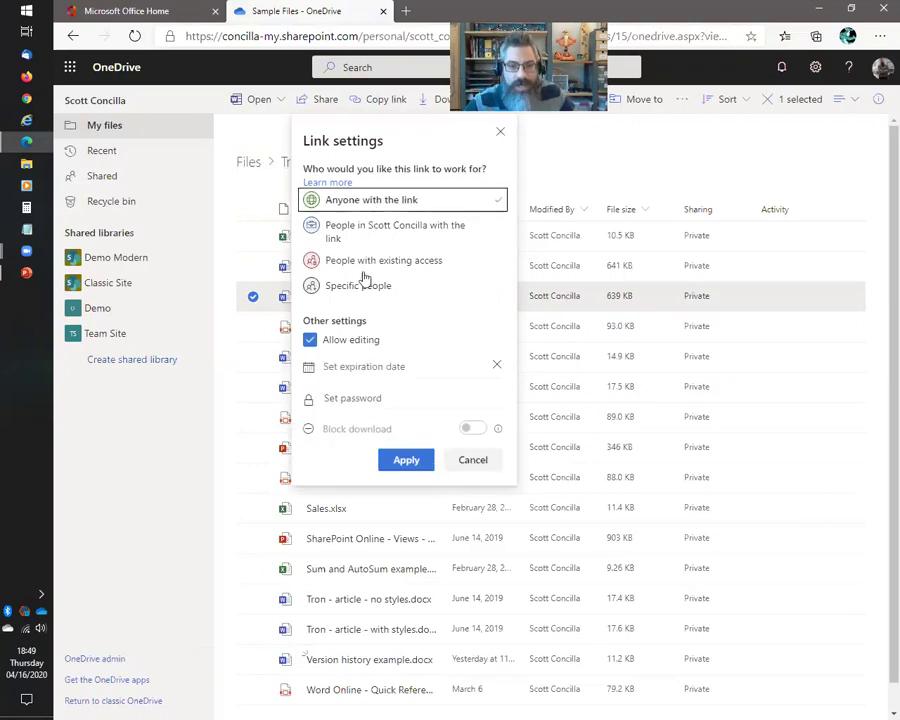
{"action": "left_click", "coordinate": [308, 289]}
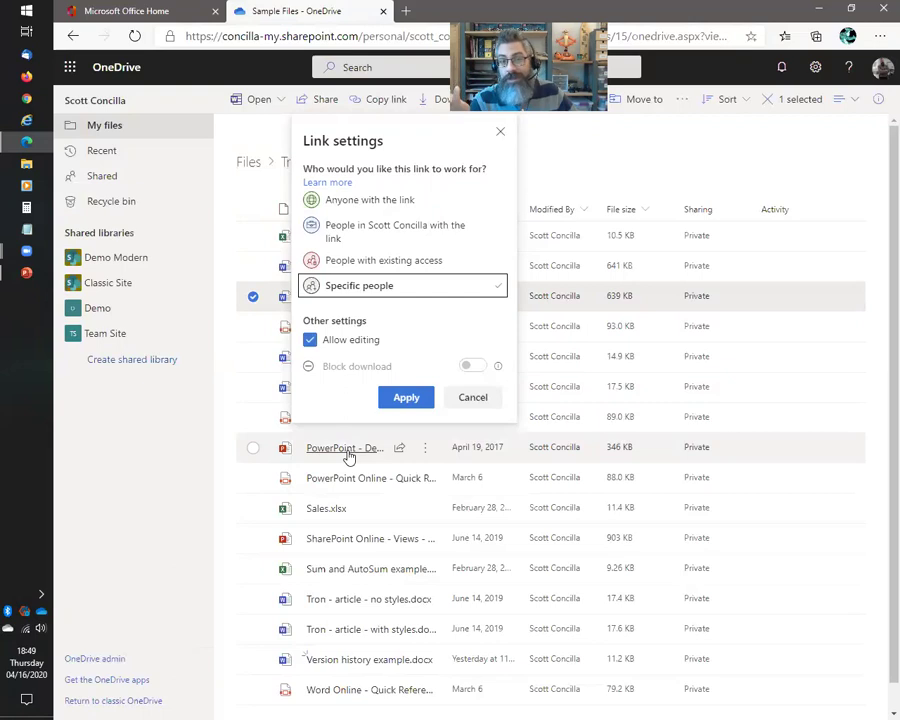
{"action": "mouse_move", "coordinate": [349, 456]}
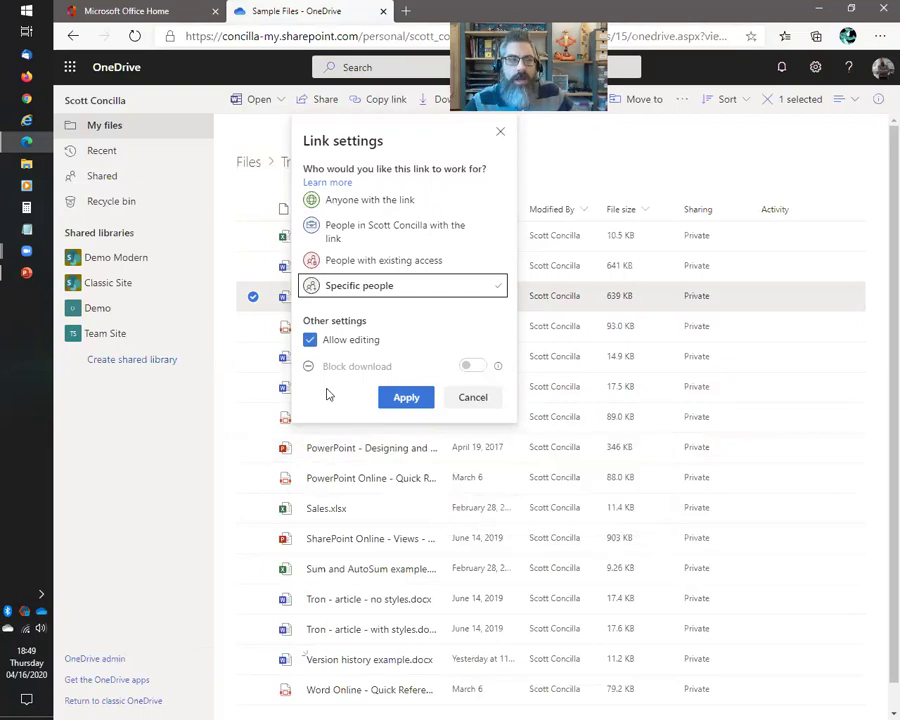
{"action": "left_click", "coordinate": [356, 201]}
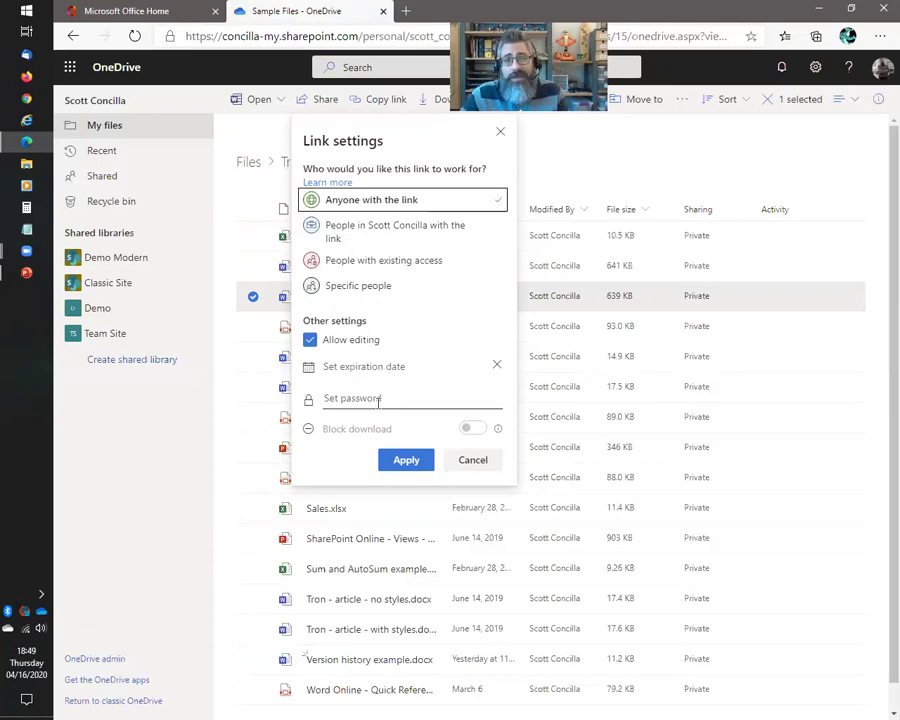
{"action": "left_click", "coordinate": [372, 288]}
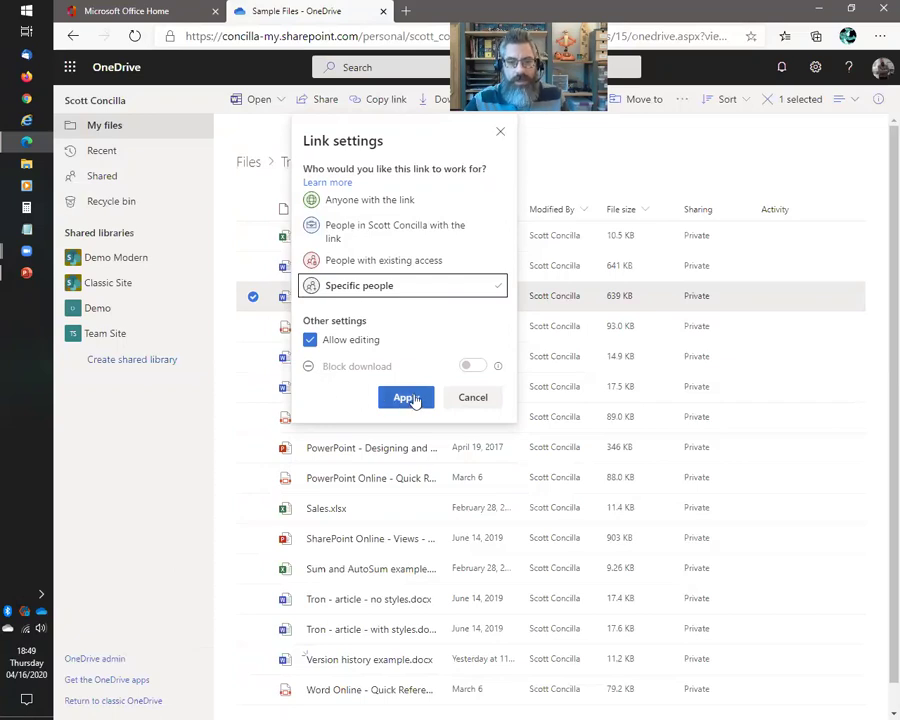
Apply the 'People you specify can edit' link settings and add Student01 and Student02 Training as recipients
{"action": "left_click", "coordinate": [407, 398]}
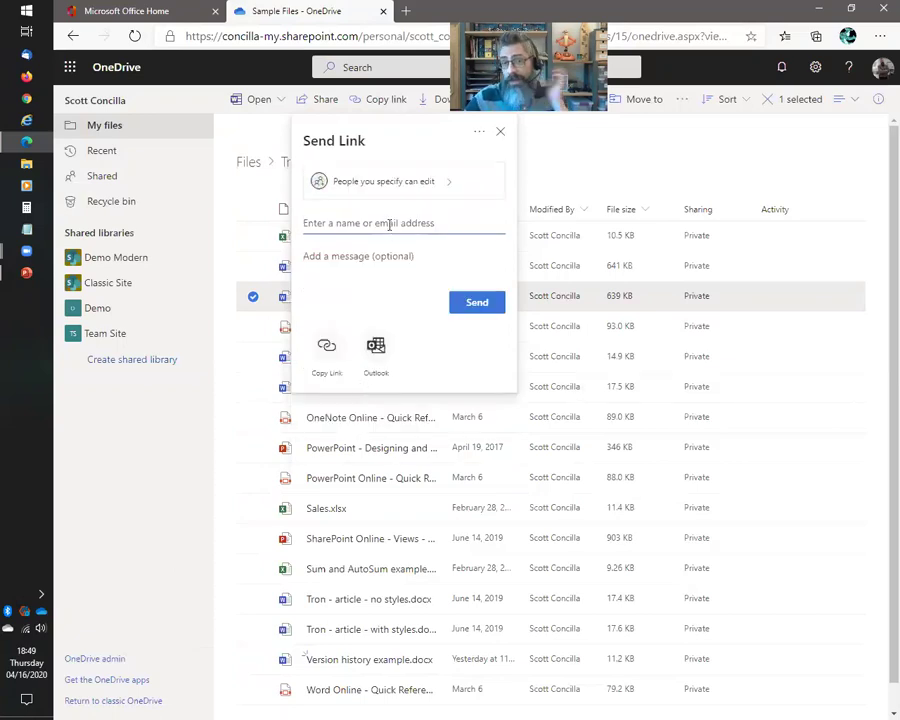
{"action": "type", "text": "student"}
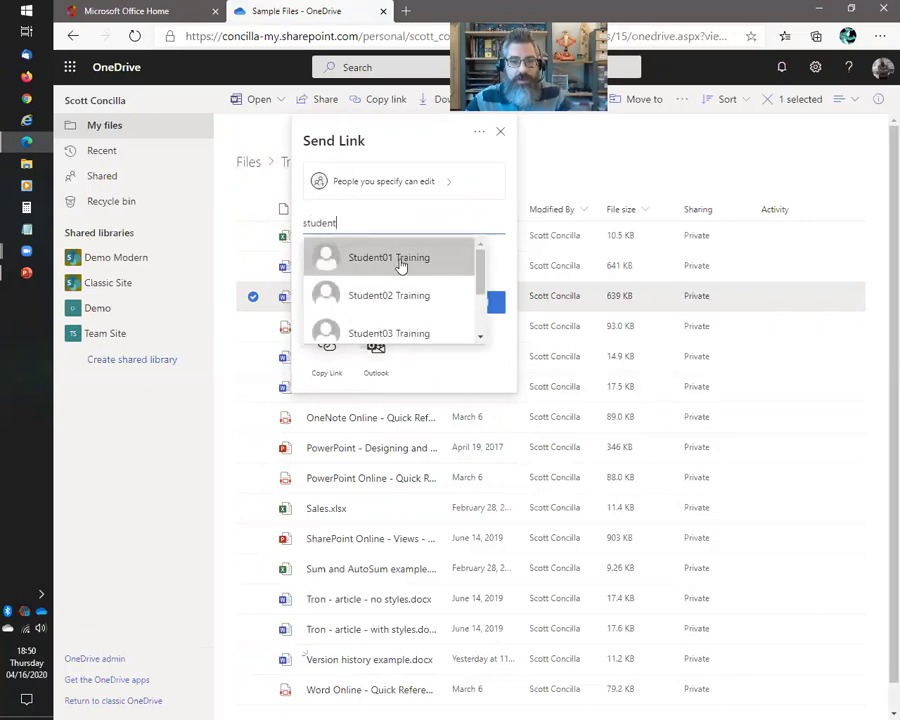
{"action": "left_click", "coordinate": [402, 259]}
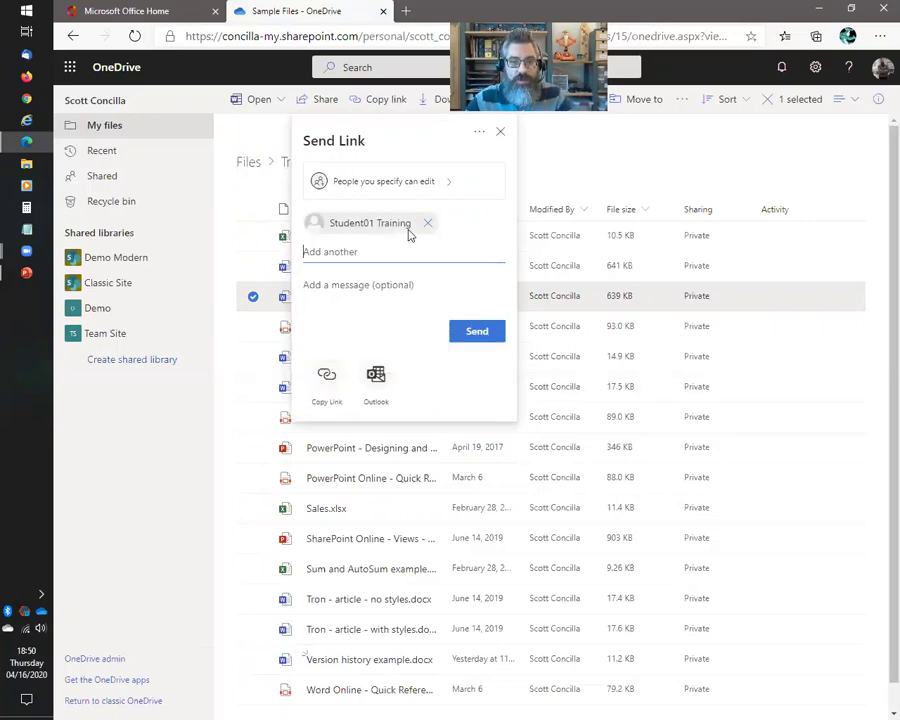
{"action": "type", "text": "student"}
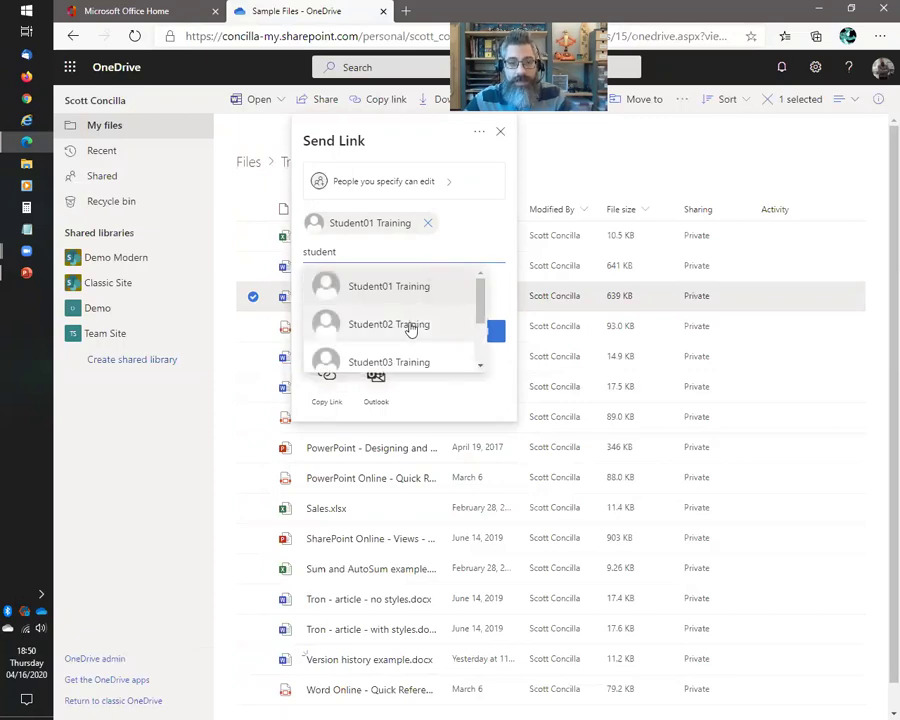
{"action": "left_click", "coordinate": [358, 325]}
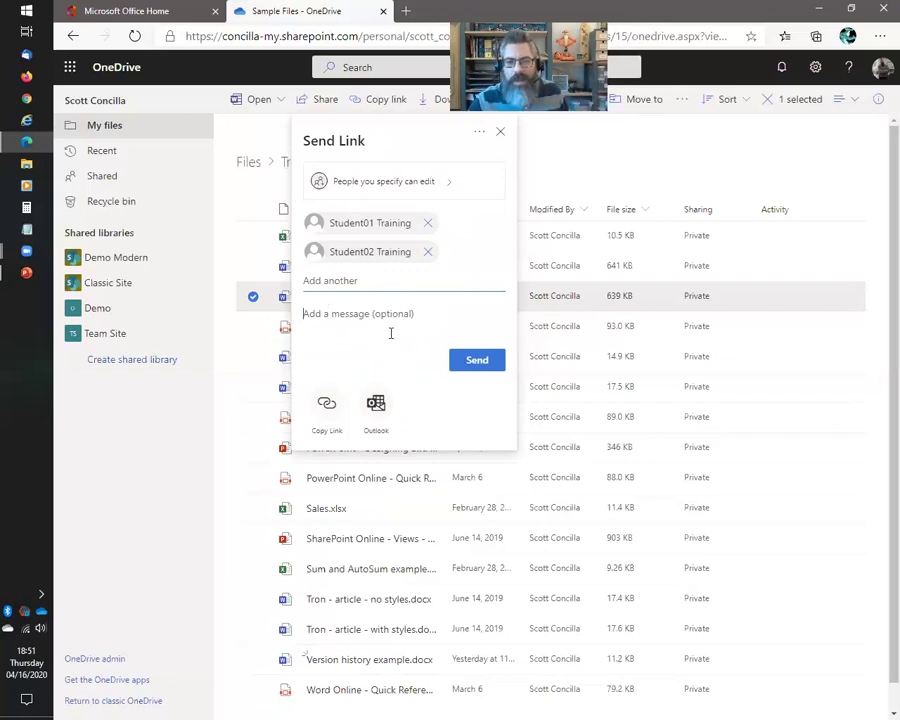
{"action": "type", "text": "so"}
{"action": "key", "text": "BackSpace"}
{"action": "key", "text": "BackSpace"}
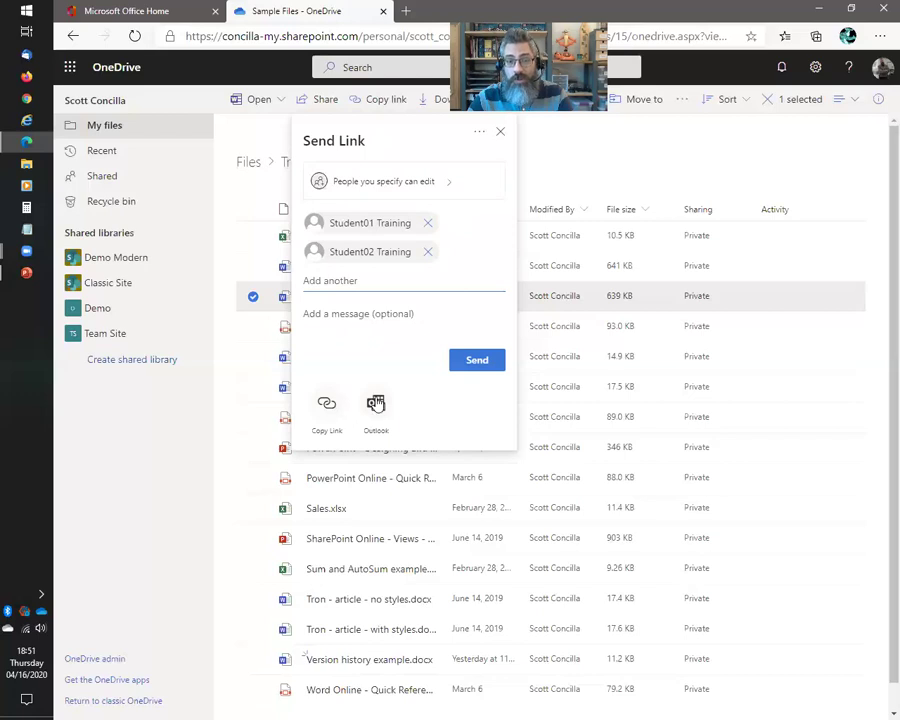
Add the message 'Hey, please work on this!' to the Cookbook11.docx link and send it
{"action": "left_click", "coordinate": [388, 342]}
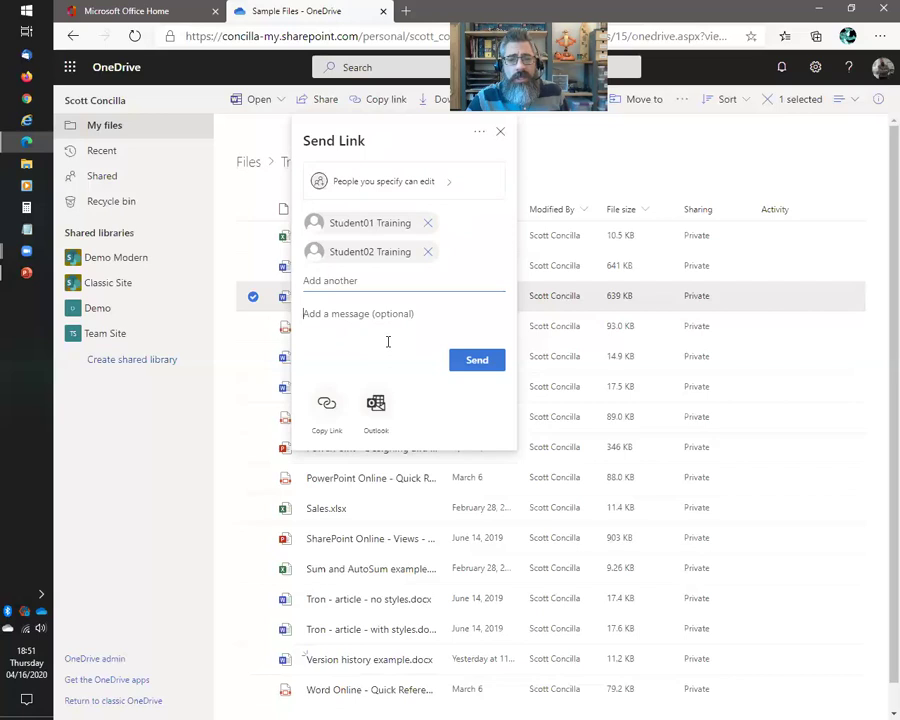
{"action": "type", "text": "Hey, "}
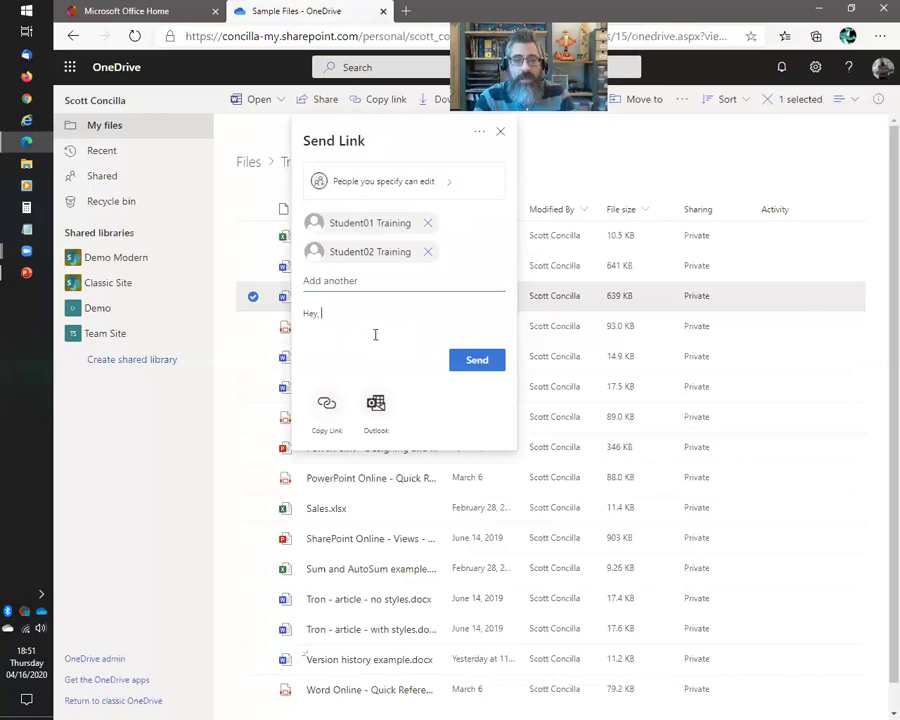
{"action": "type", "text": "please work on this!"}
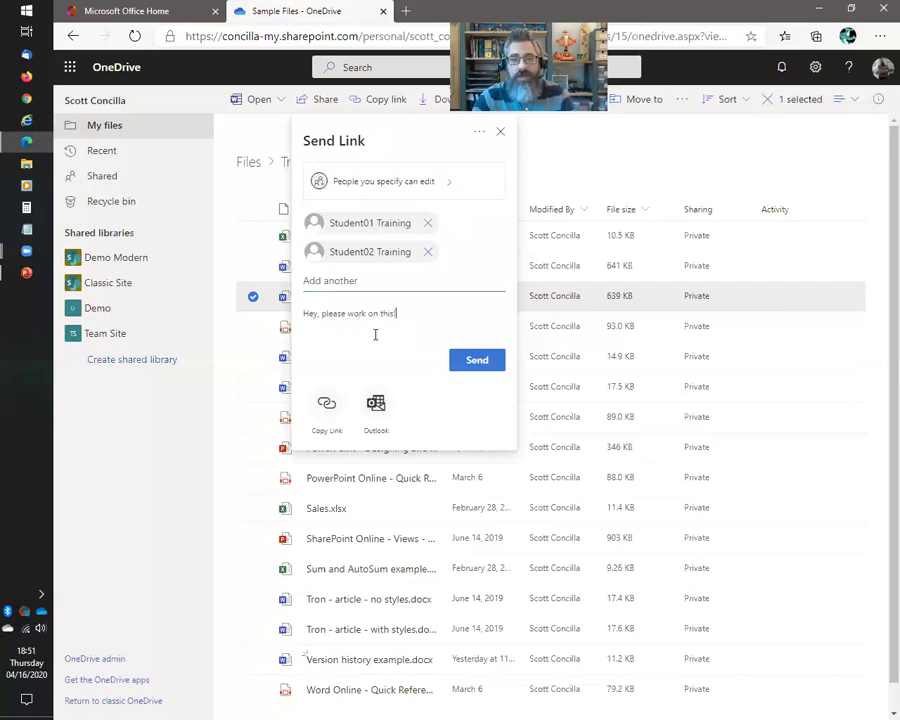
{"action": "left_click", "coordinate": [485, 362]}
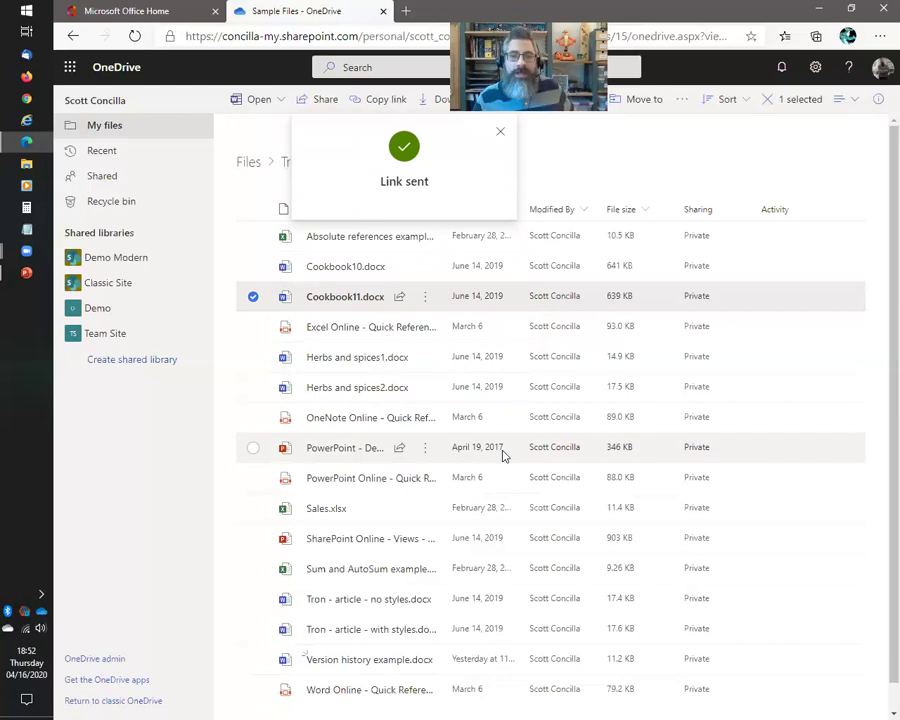
Refresh OneDrive, check Cookbook11.docx is listed under Shared by me, then return to the PowerPoint slide show
{"action": "left_click", "coordinate": [500, 135]}
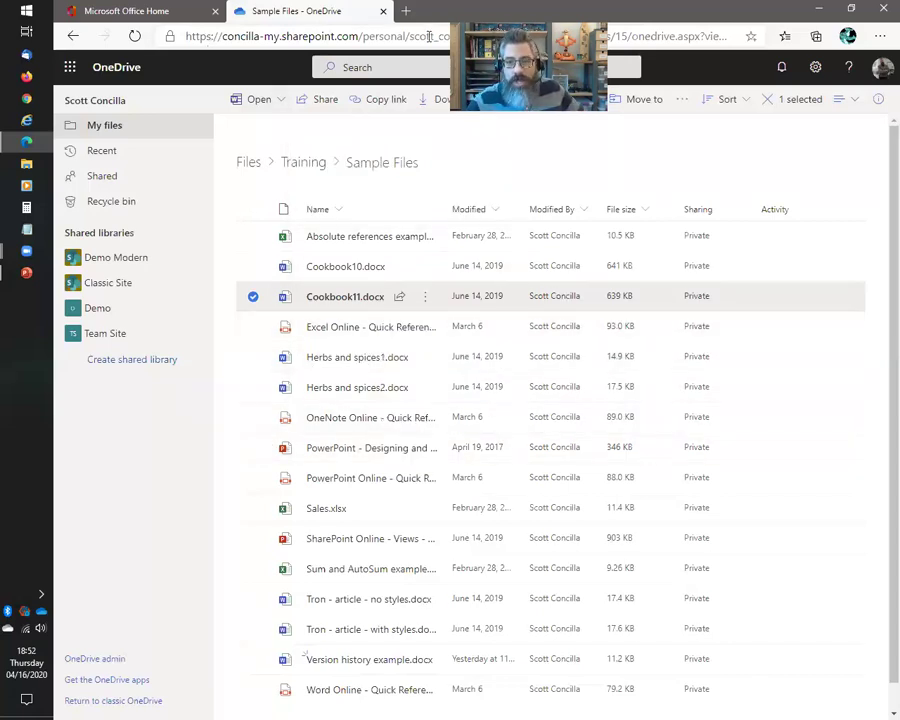
{"action": "left_click", "coordinate": [133, 38]}
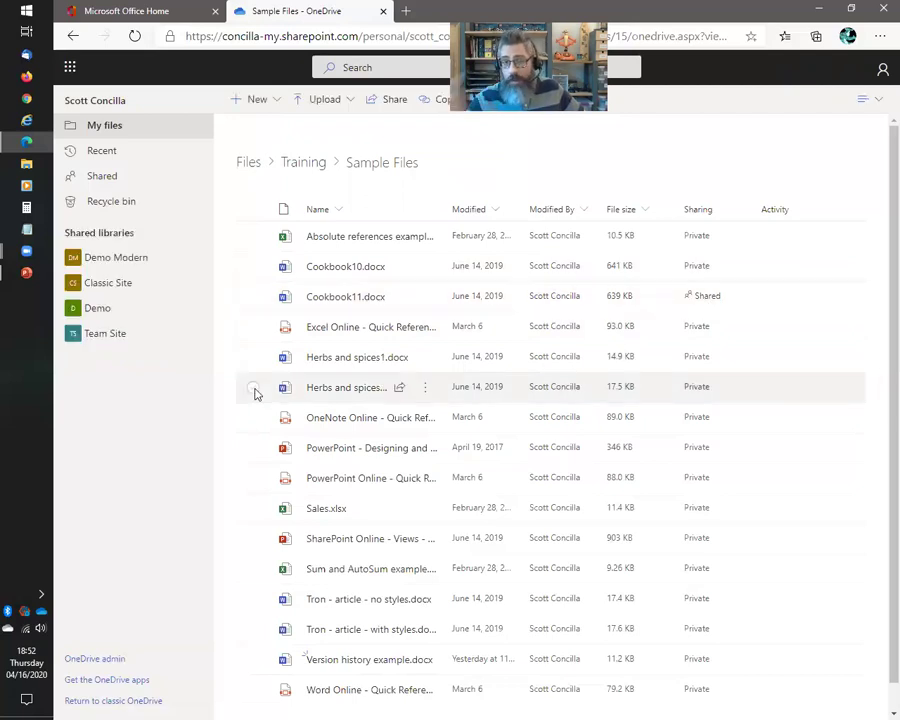
{"action": "left_click", "coordinate": [110, 180]}
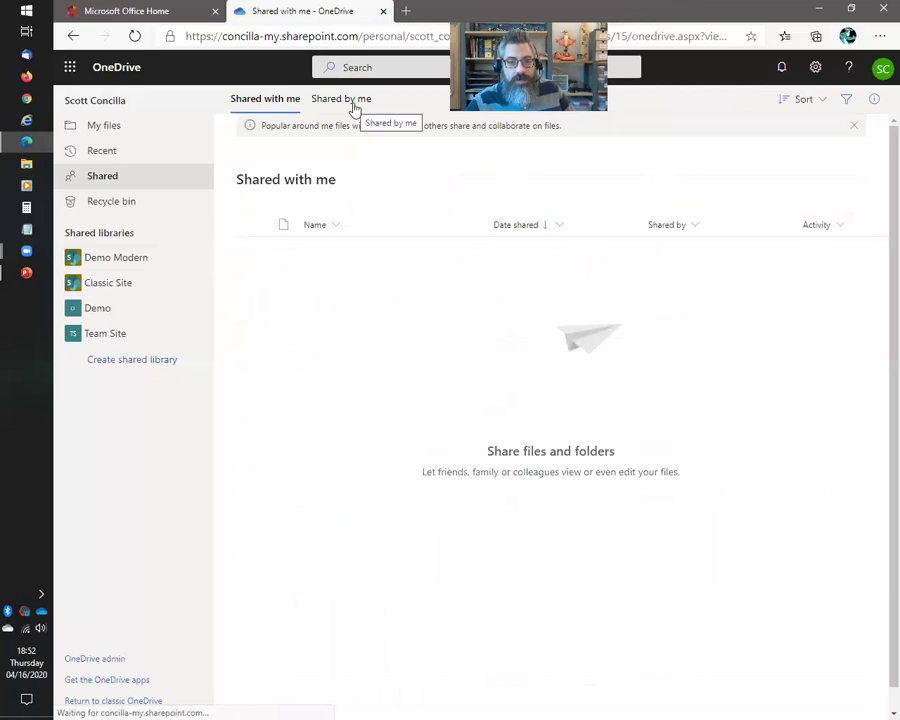
{"action": "left_click", "coordinate": [352, 104]}
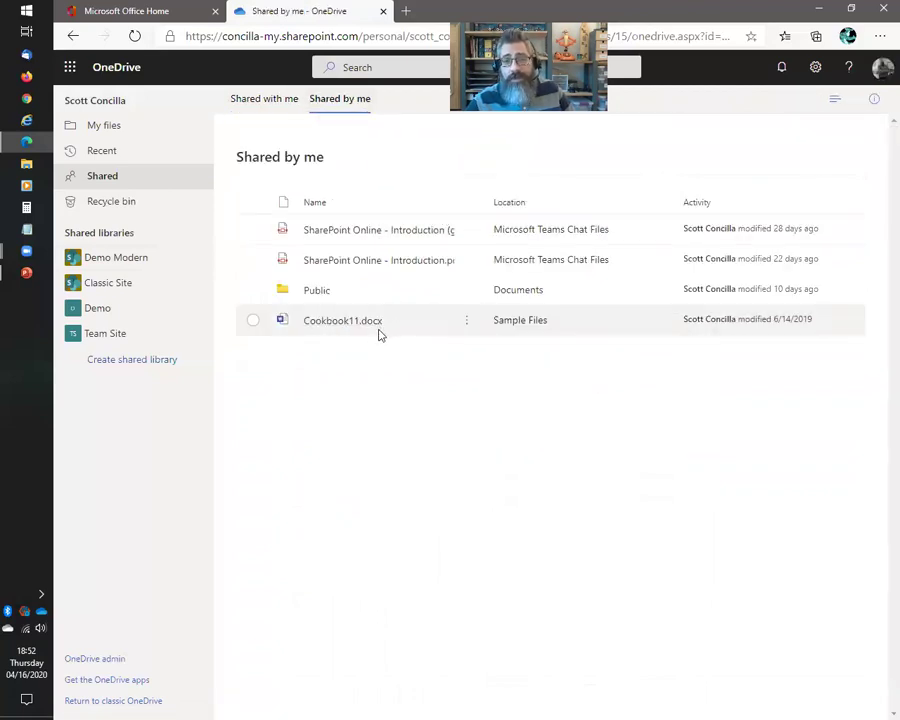
{"action": "left_click", "coordinate": [111, 133]}
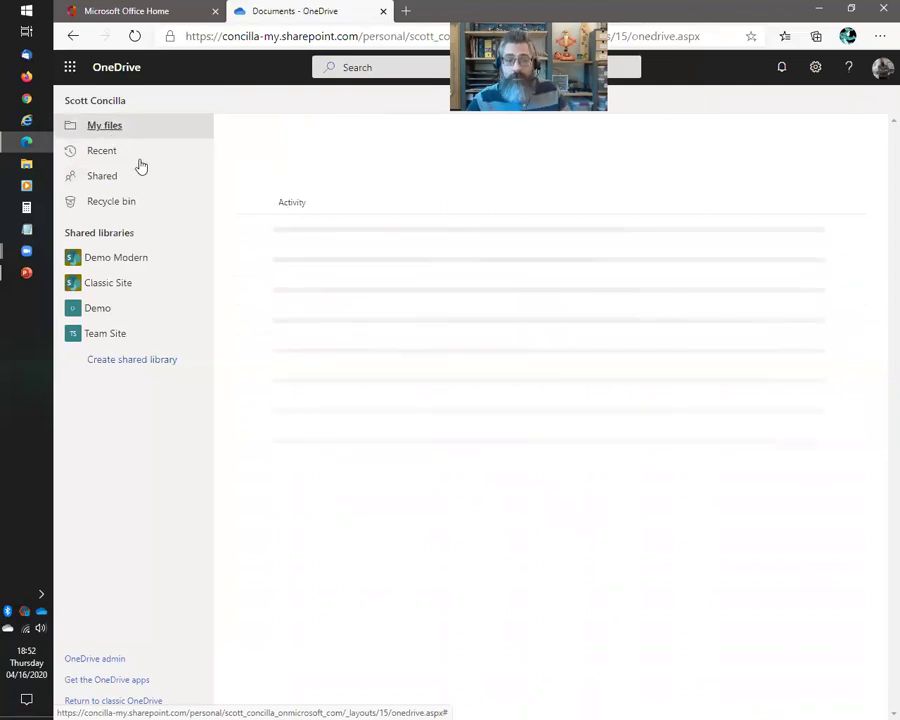
{"action": "key", "text": "alt+Tab"}
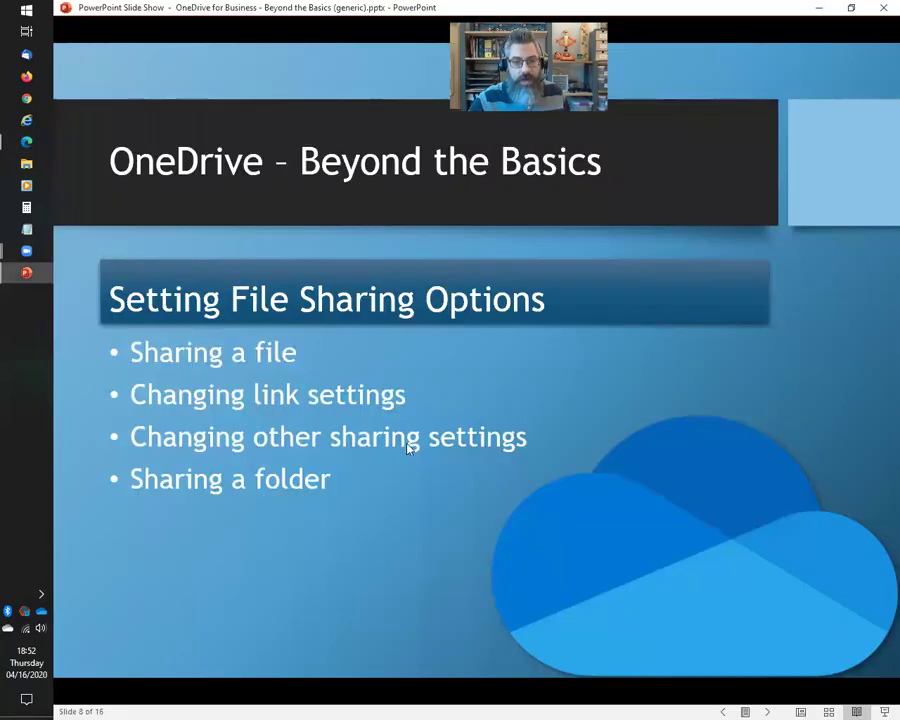
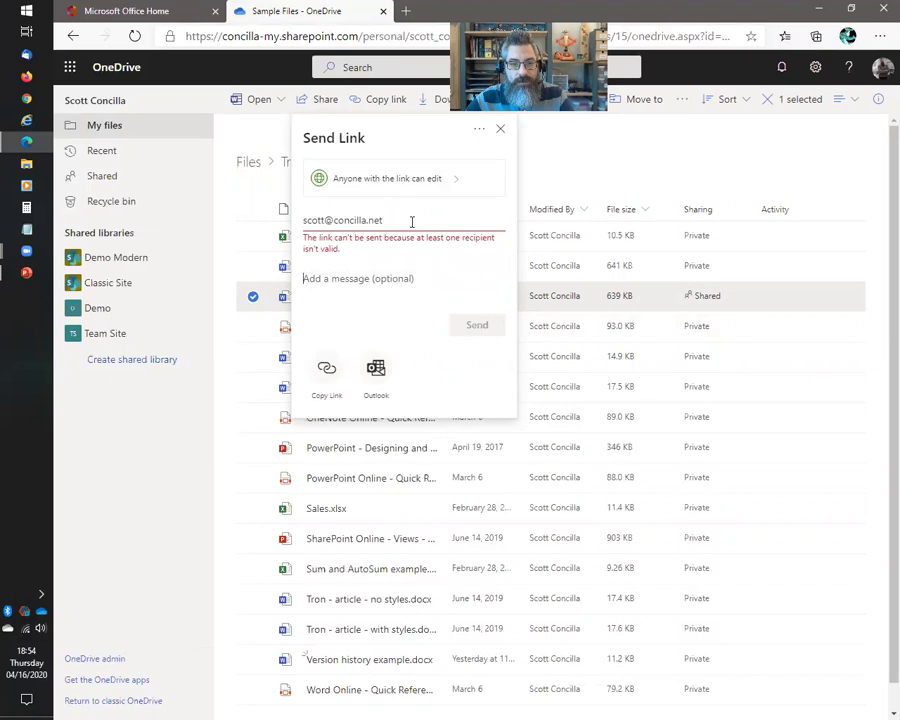
Replace the invalid recipient with the student's e-mail address and send the Cookbook11.docx edit link
{"action": "double_click", "coordinate": [408, 219]}
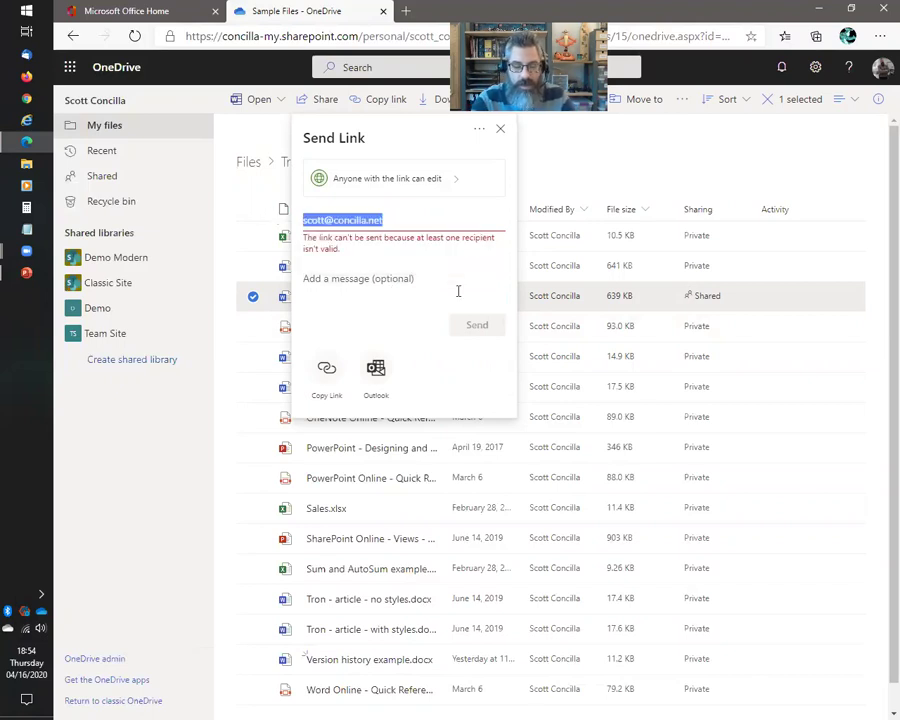
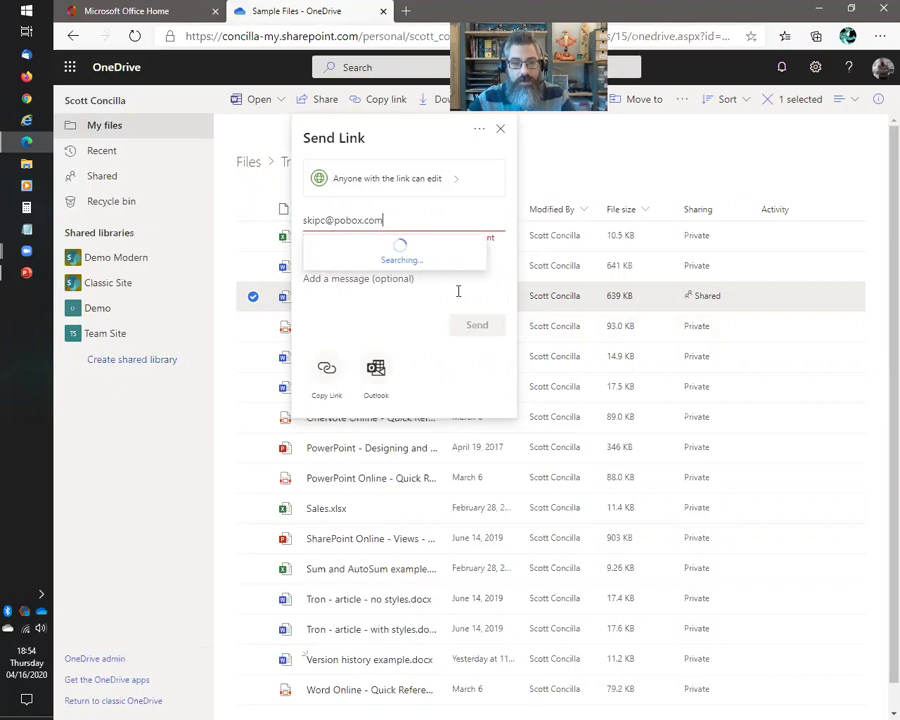
{"action": "left_click", "coordinate": [428, 262]}
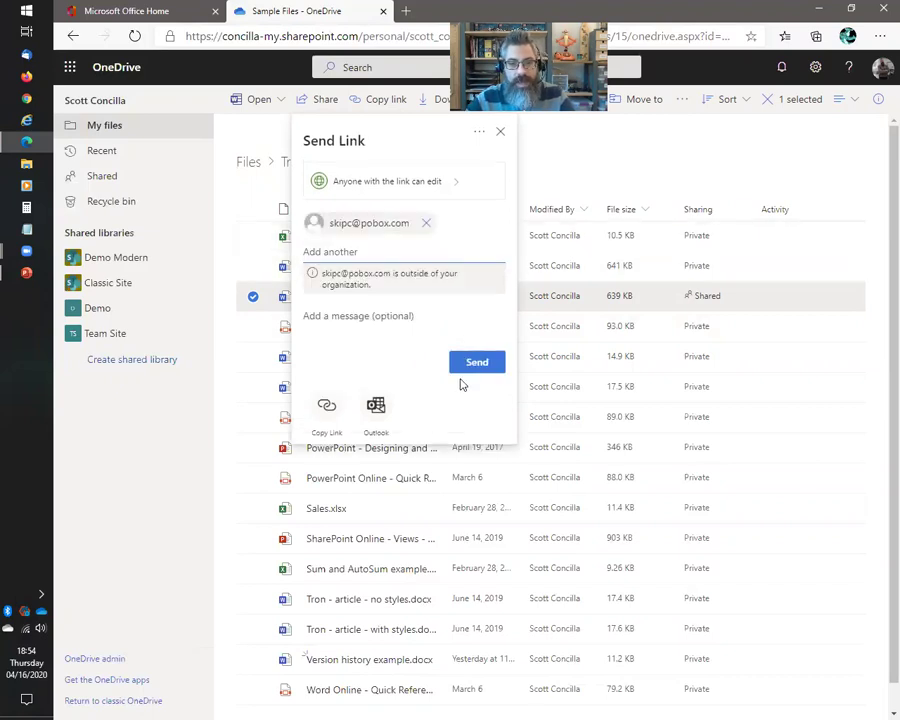
{"action": "left_click", "coordinate": [479, 364]}
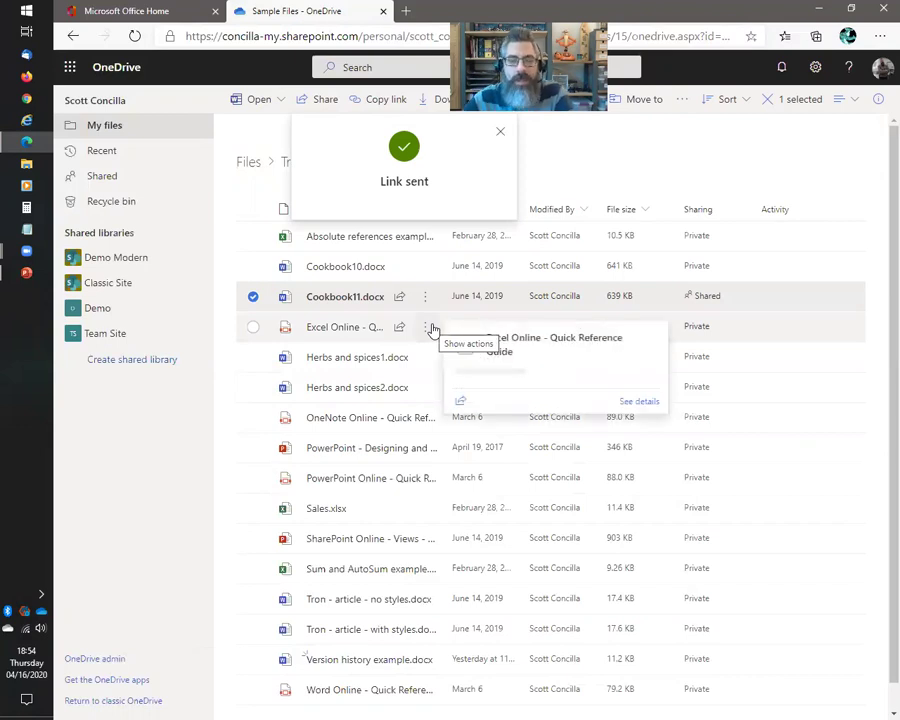
{"action": "left_click", "coordinate": [500, 132]}
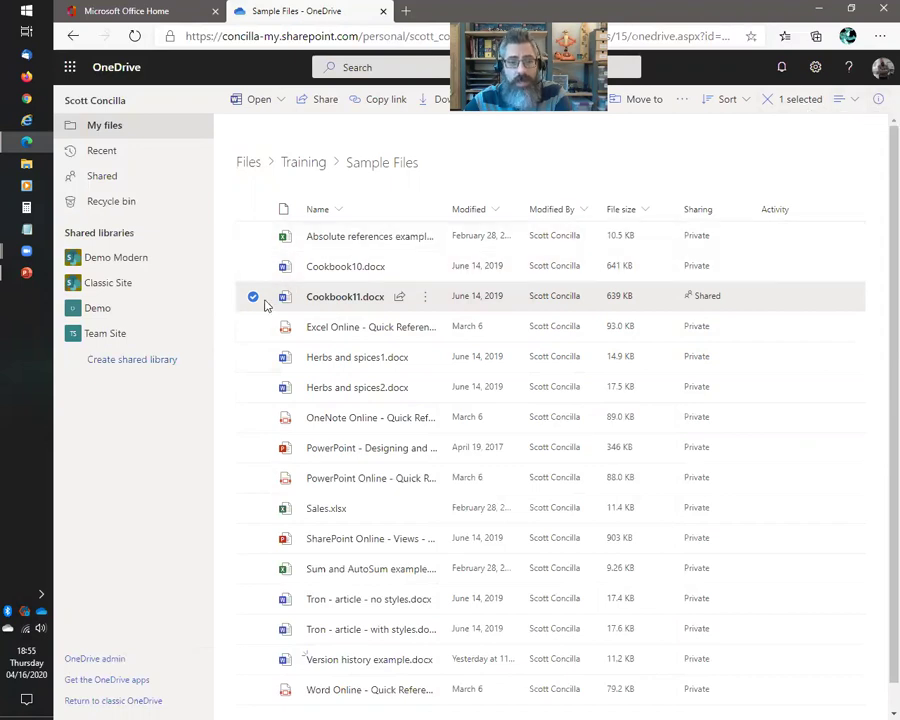
Show the details pane for Cookbook11.docx and open its Manage Access panel
{"action": "left_click", "coordinate": [877, 100]}
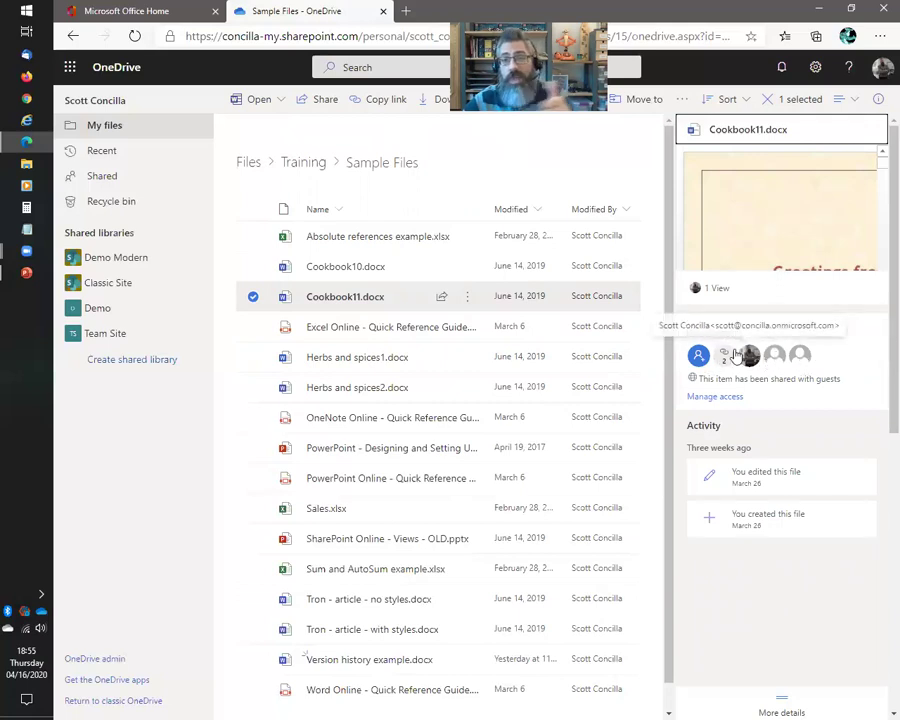
{"action": "left_click", "coordinate": [722, 398]}
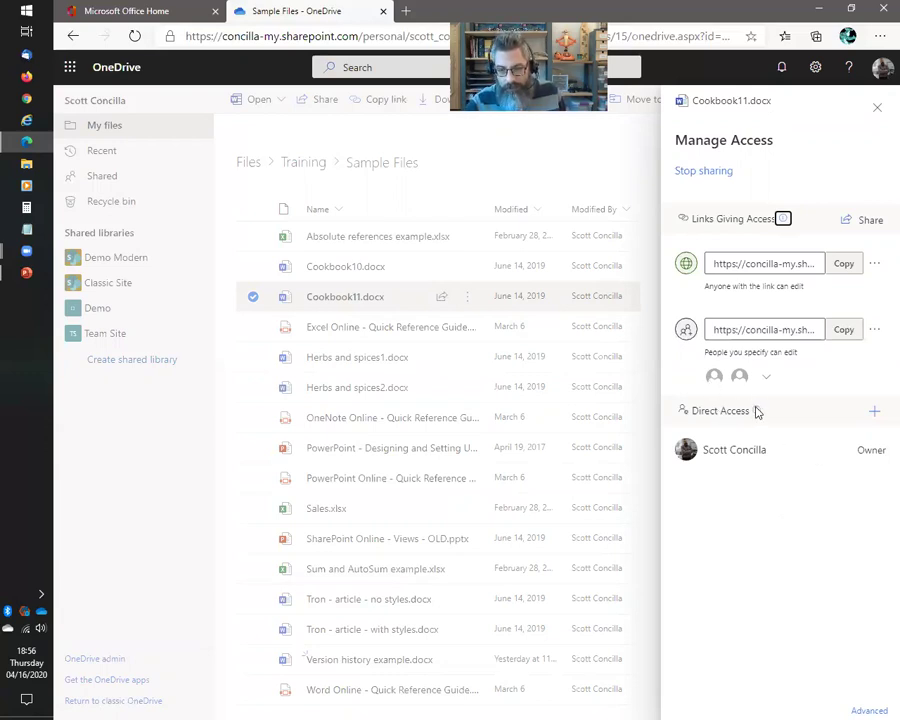
Expand the People you specify edit link to reveal its two student recipients
{"action": "mouse_move", "coordinate": [757, 414]}
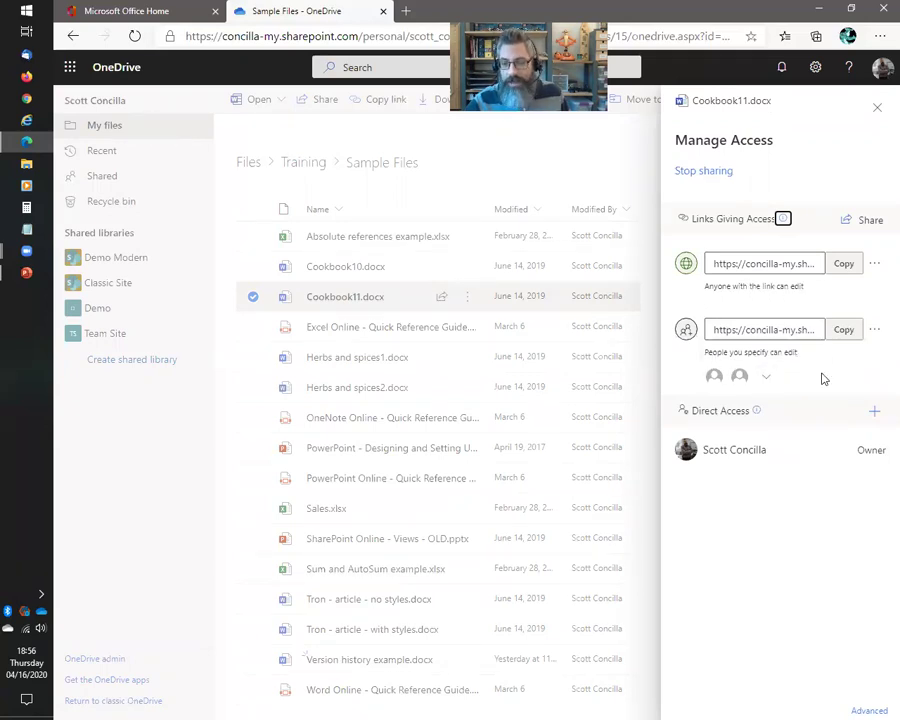
{"action": "left_click", "coordinate": [761, 378]}
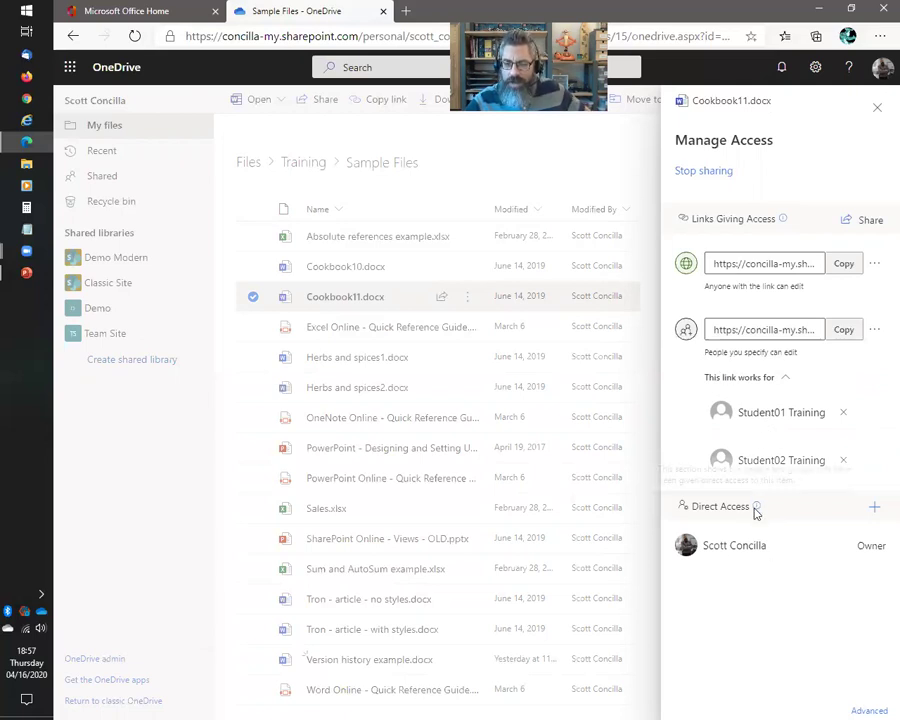
{"action": "mouse_move", "coordinate": [757, 511]}
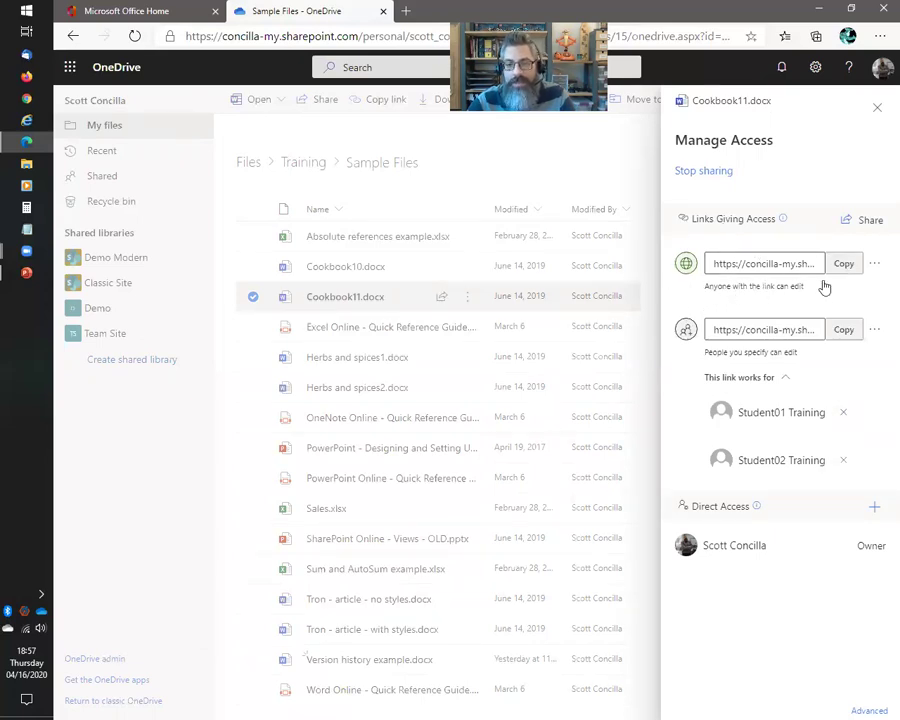
{"action": "left_click", "coordinate": [876, 271]}
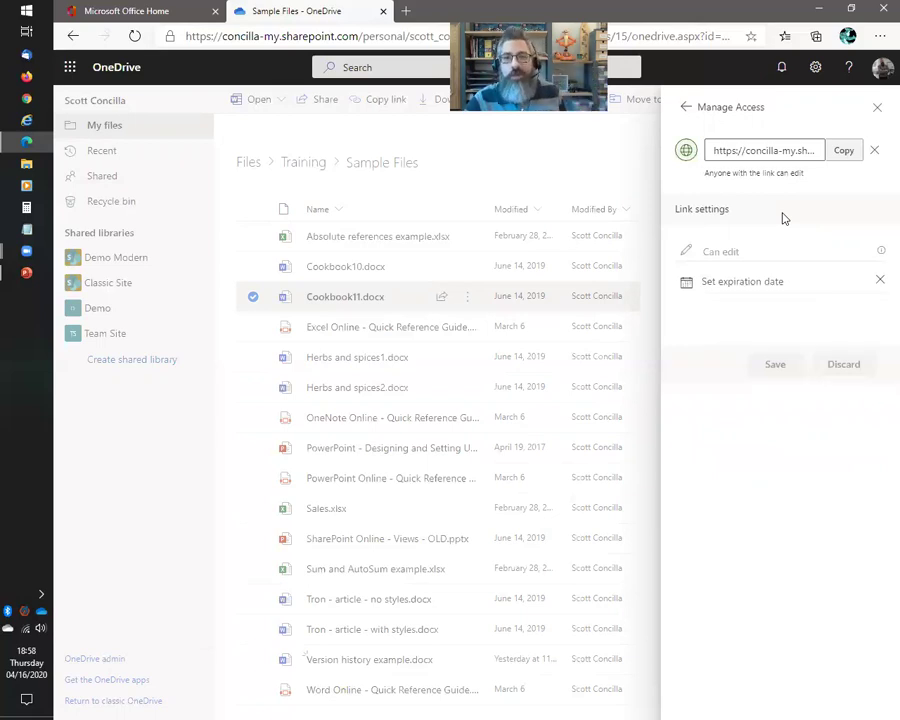
{"action": "left_click", "coordinate": [687, 150]}
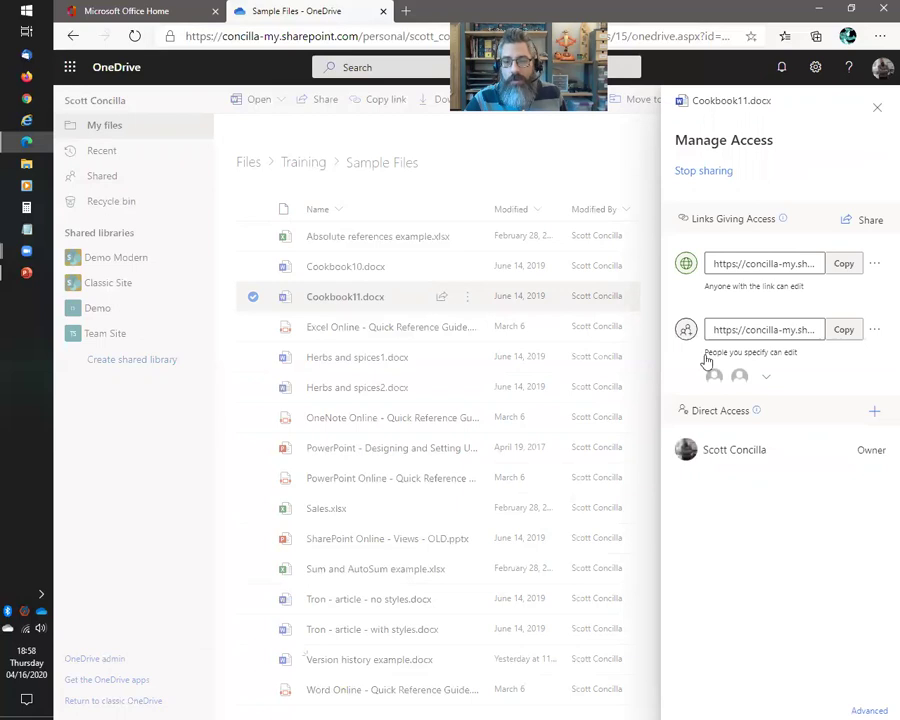
{"action": "left_click", "coordinate": [761, 357]}
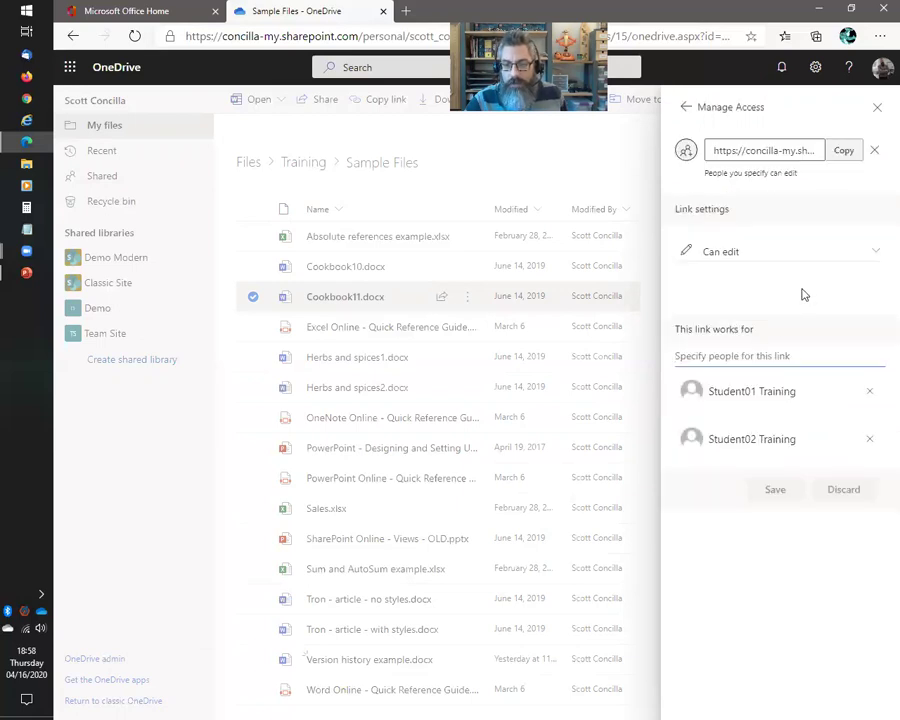
{"action": "left_click", "coordinate": [686, 107]}
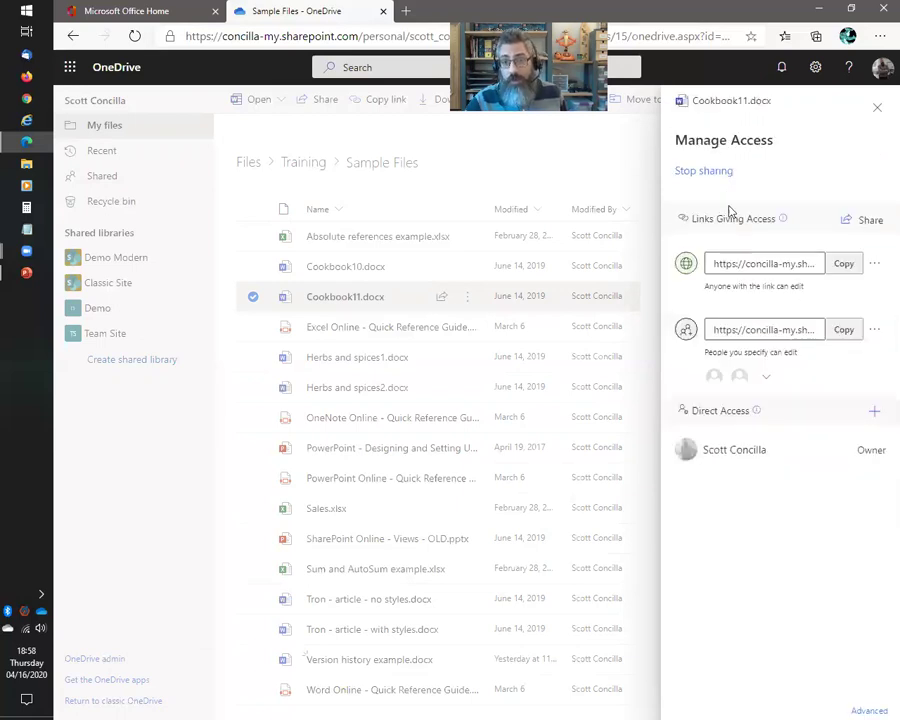
{"action": "left_click", "coordinate": [755, 353]}
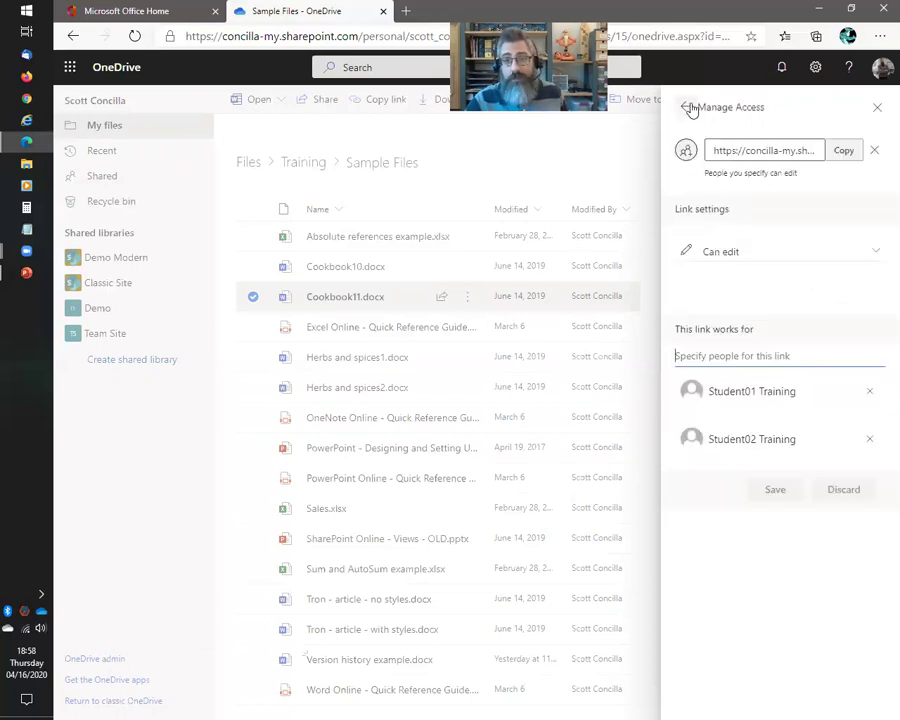
{"action": "left_click", "coordinate": [686, 107]}
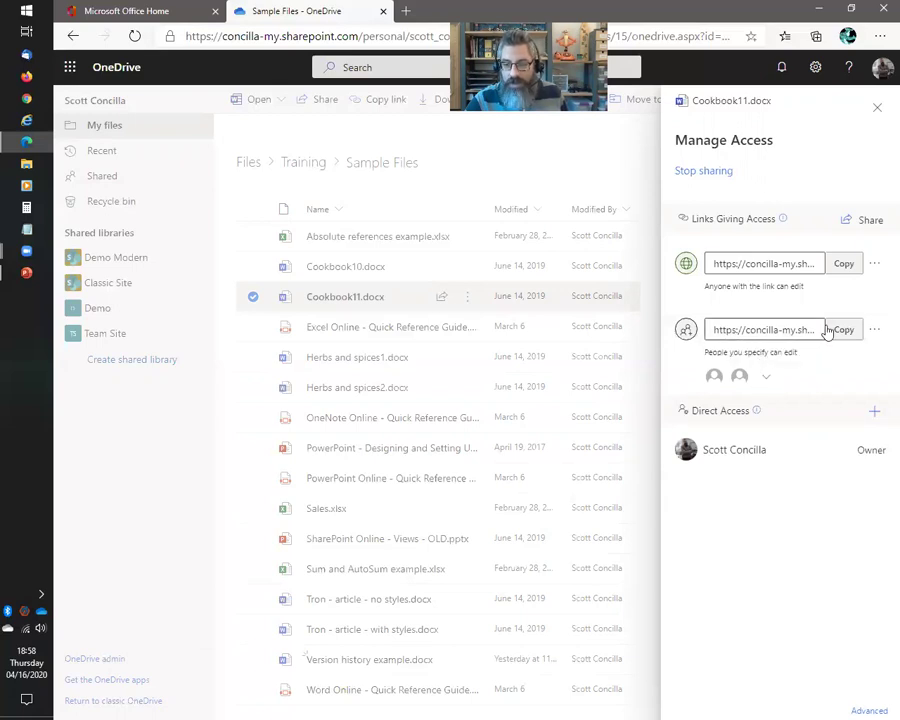
{"action": "left_click", "coordinate": [846, 368]}
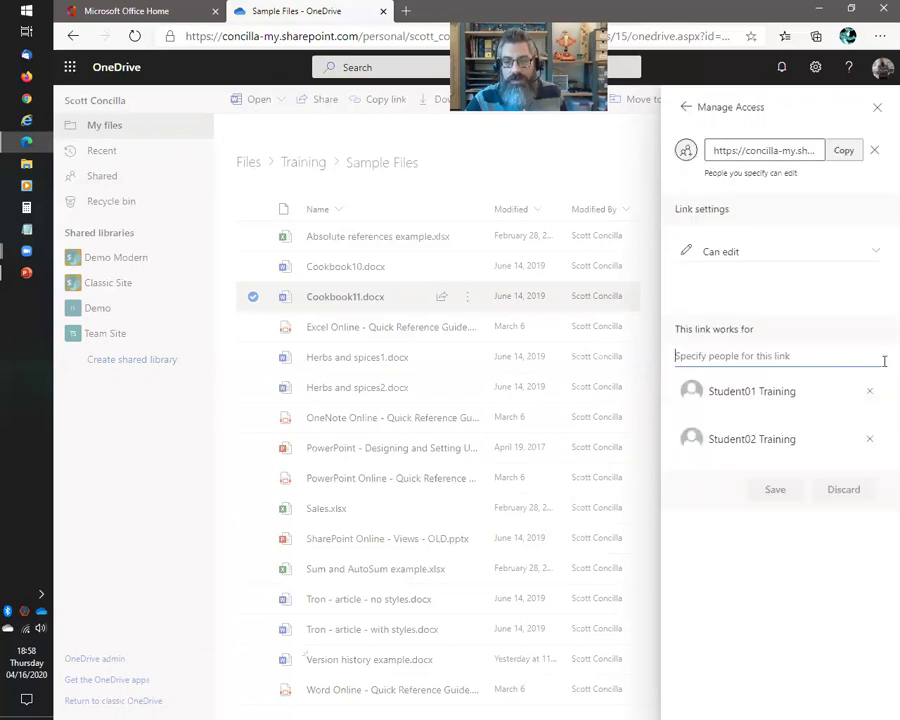
{"action": "left_click", "coordinate": [741, 255]}
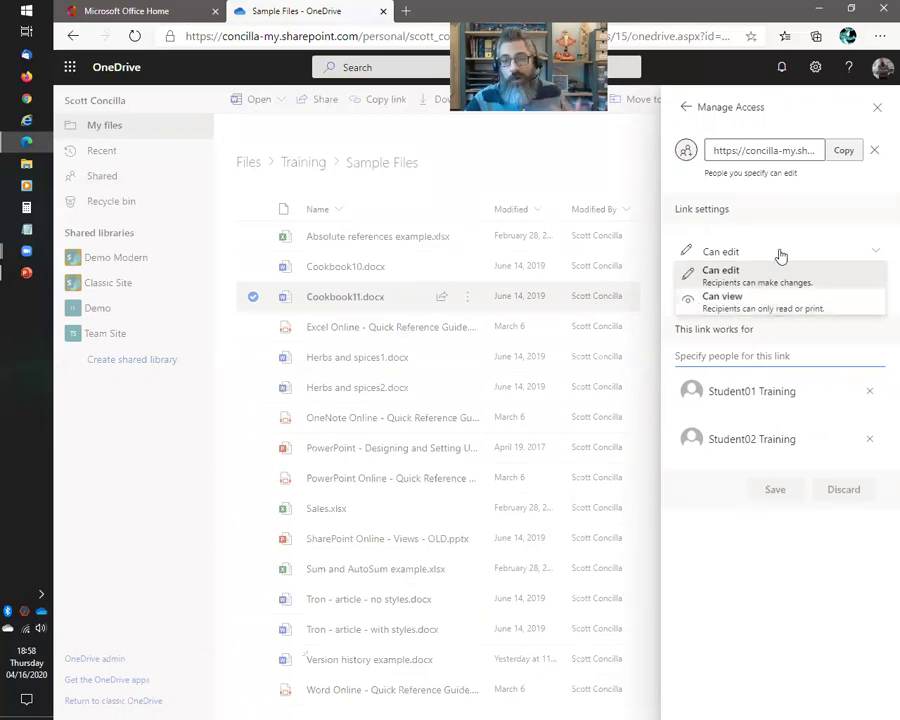
{"action": "left_click", "coordinate": [768, 207]}
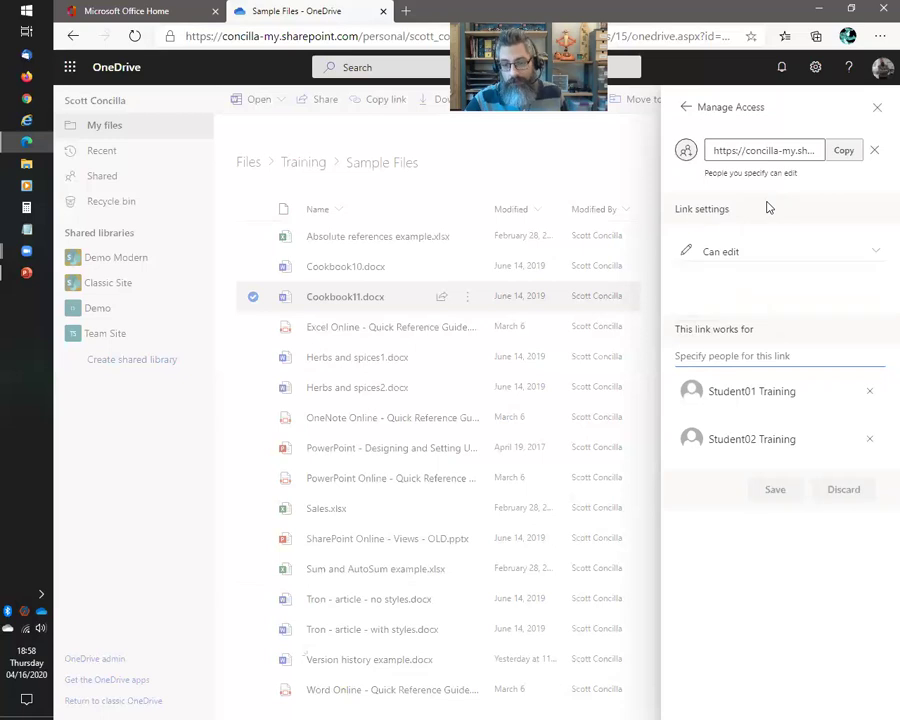
{"action": "left_click", "coordinate": [685, 107]}
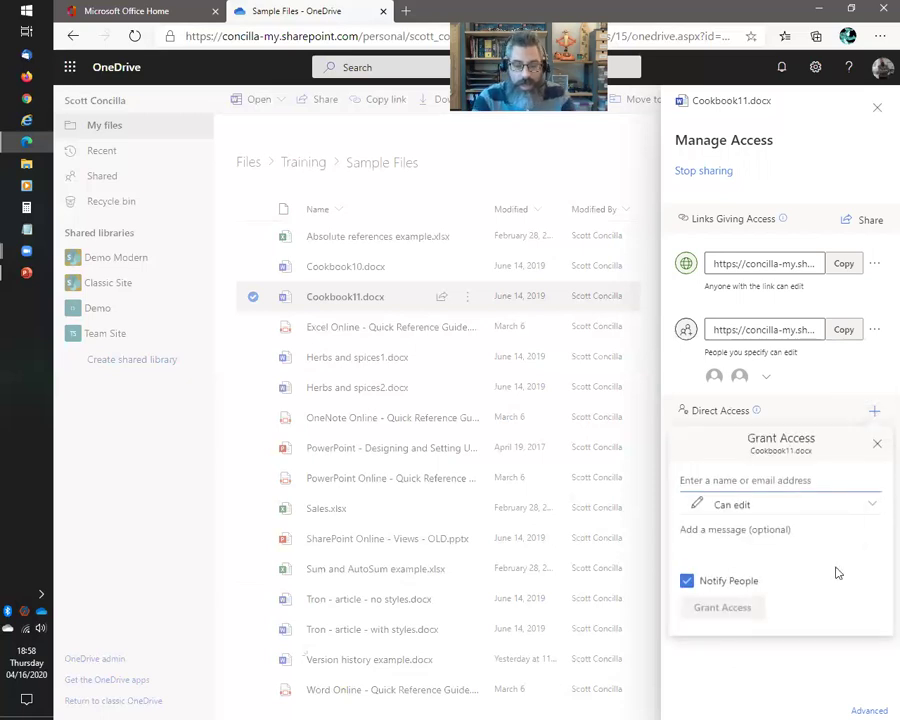
Grant the third student account direct Can edit access to Cookbook11.docx with notification
{"action": "type", "text": "student"}
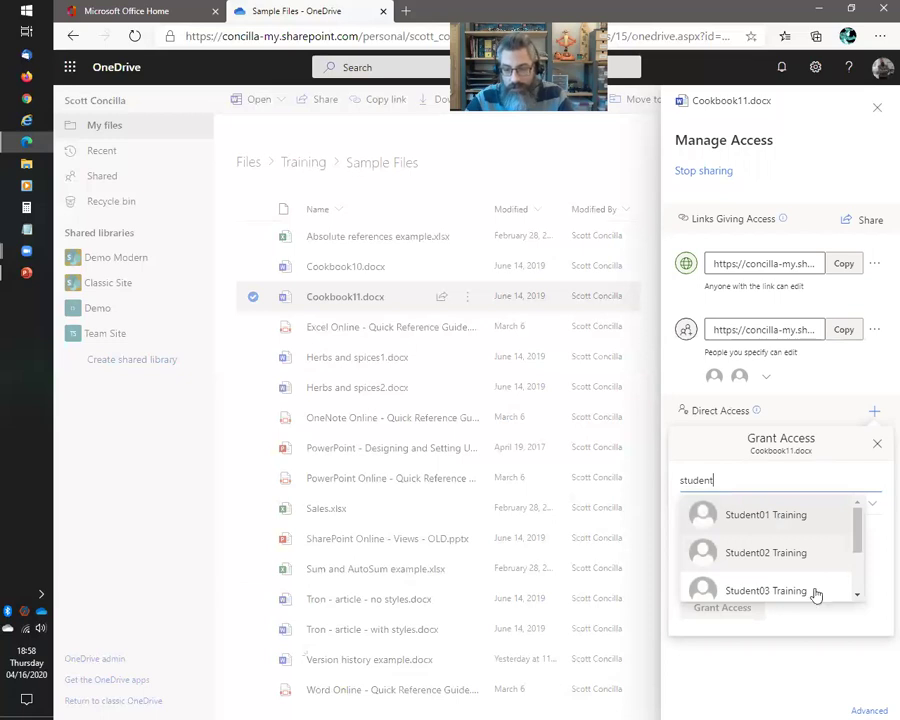
{"action": "left_click", "coordinate": [775, 592]}
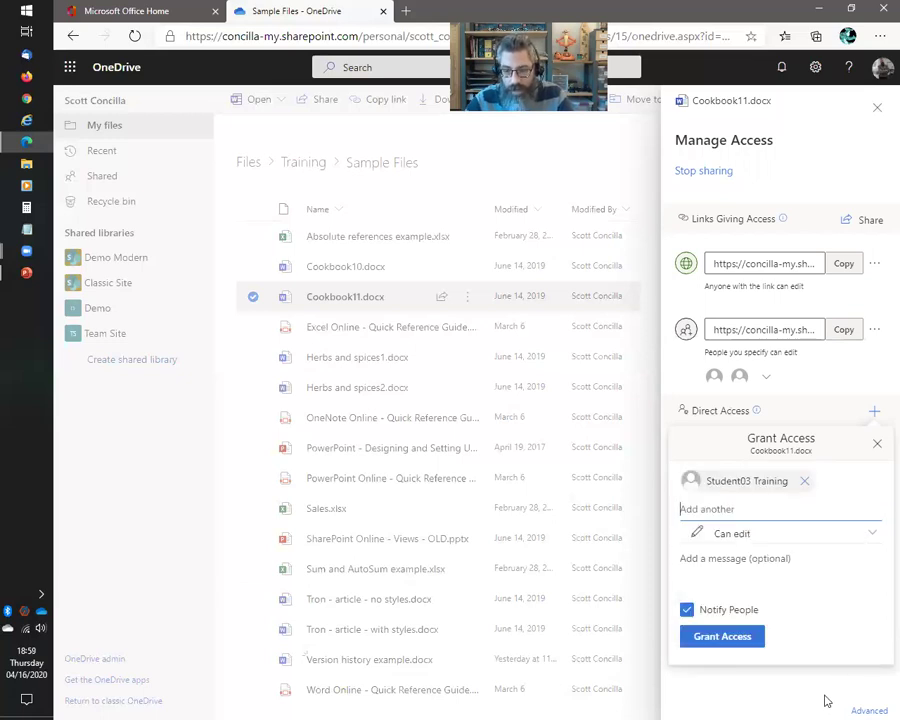
{"action": "left_click", "coordinate": [718, 640]}
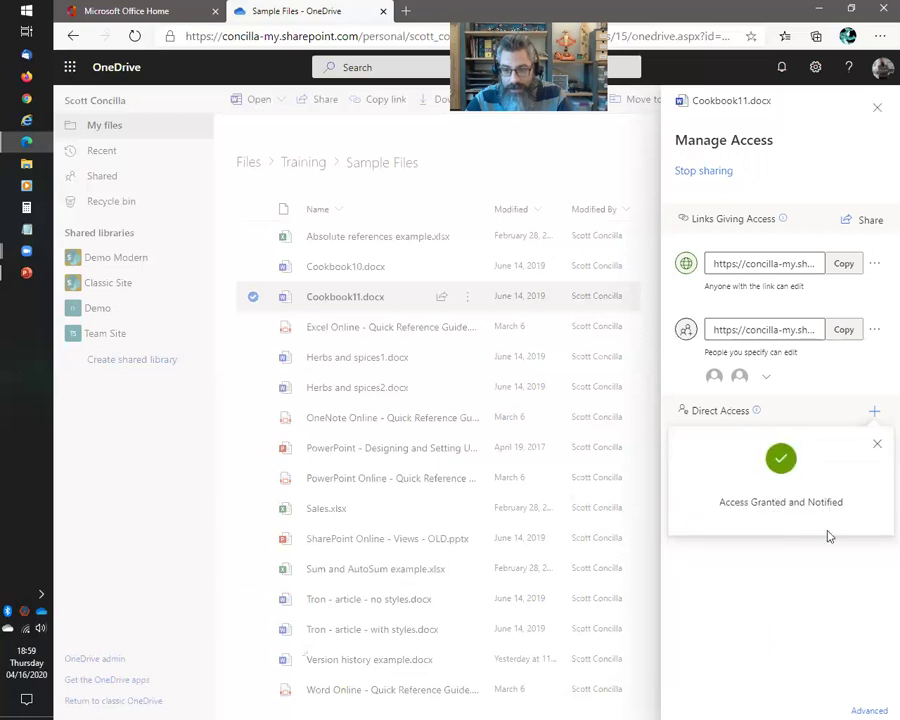
{"action": "left_click", "coordinate": [877, 444]}
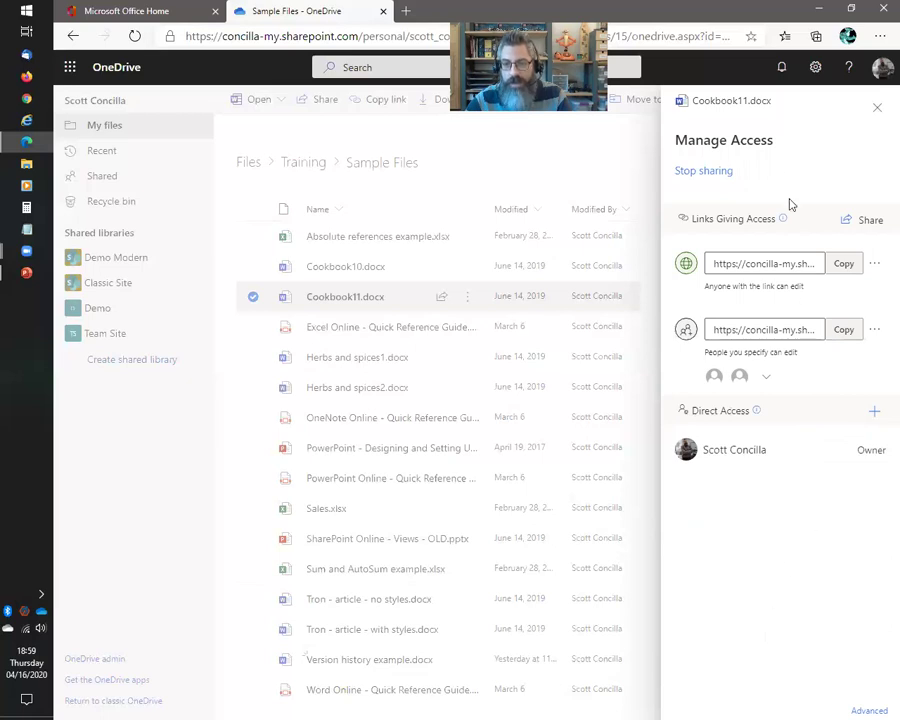
Refresh OneDrive and reopen Cookbook11.docx details to see the guest-sharing activity
{"action": "left_click", "coordinate": [876, 108]}
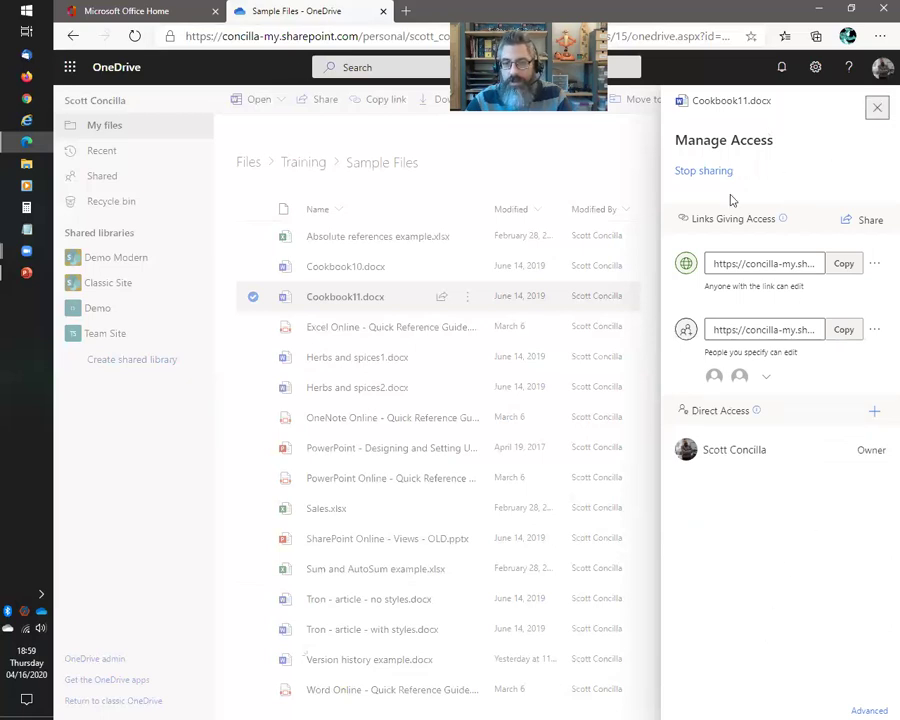
{"action": "left_click", "coordinate": [135, 36]}
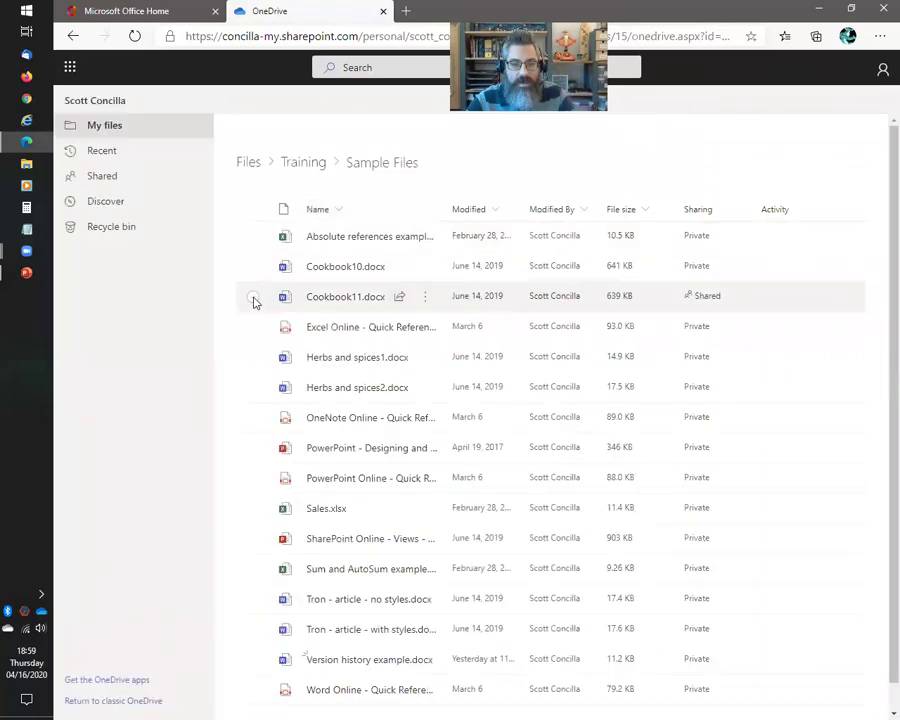
{"action": "left_click", "coordinate": [253, 297]}
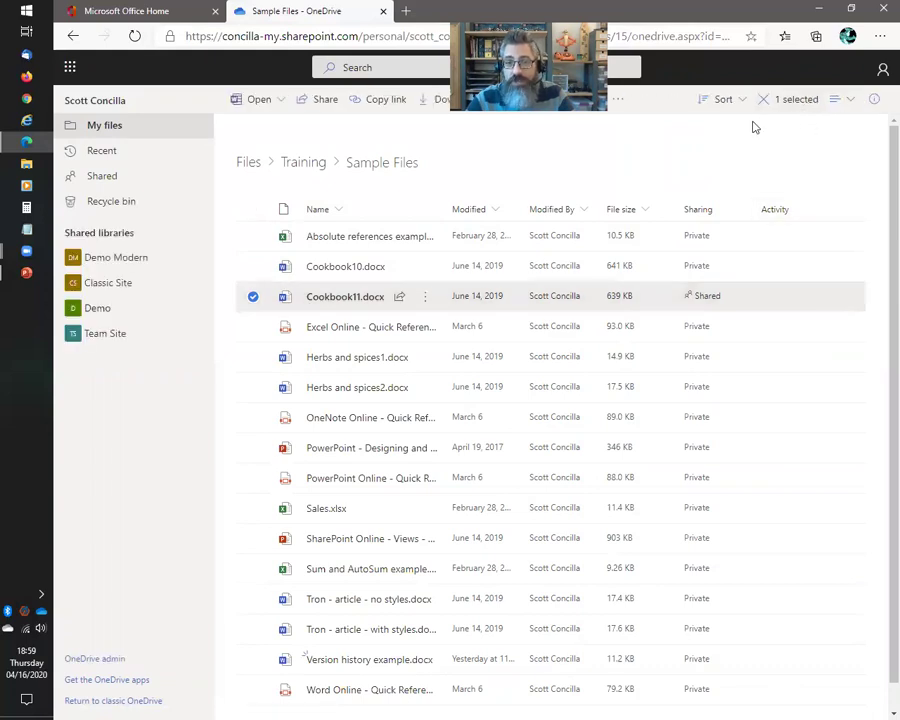
{"action": "left_click", "coordinate": [876, 101]}
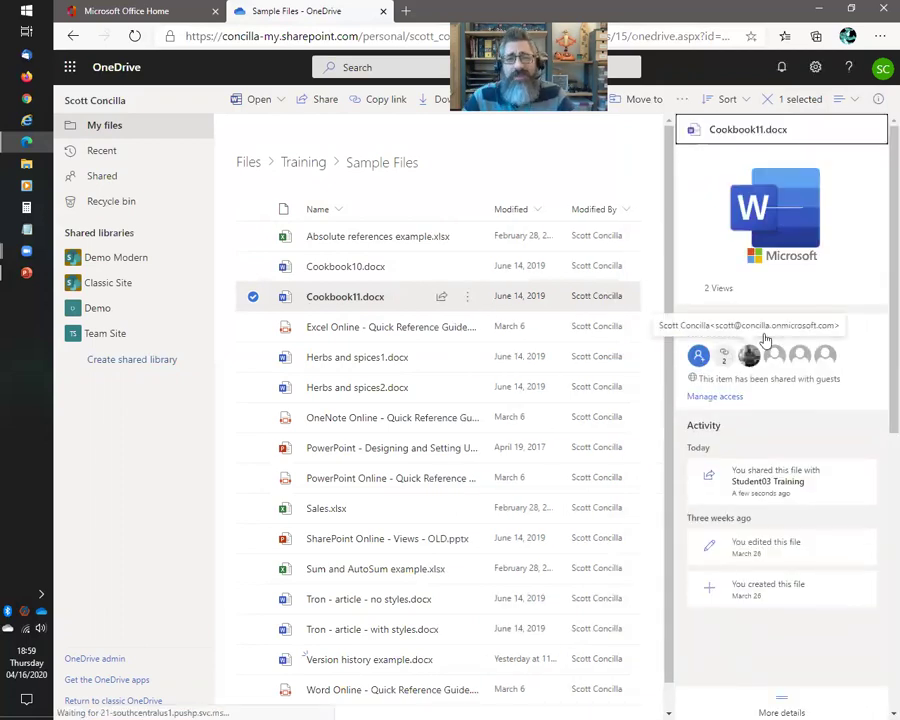
Stop sharing Cookbook11.docx, removing all links and direct access, then close the details pane
{"action": "left_click", "coordinate": [730, 397]}
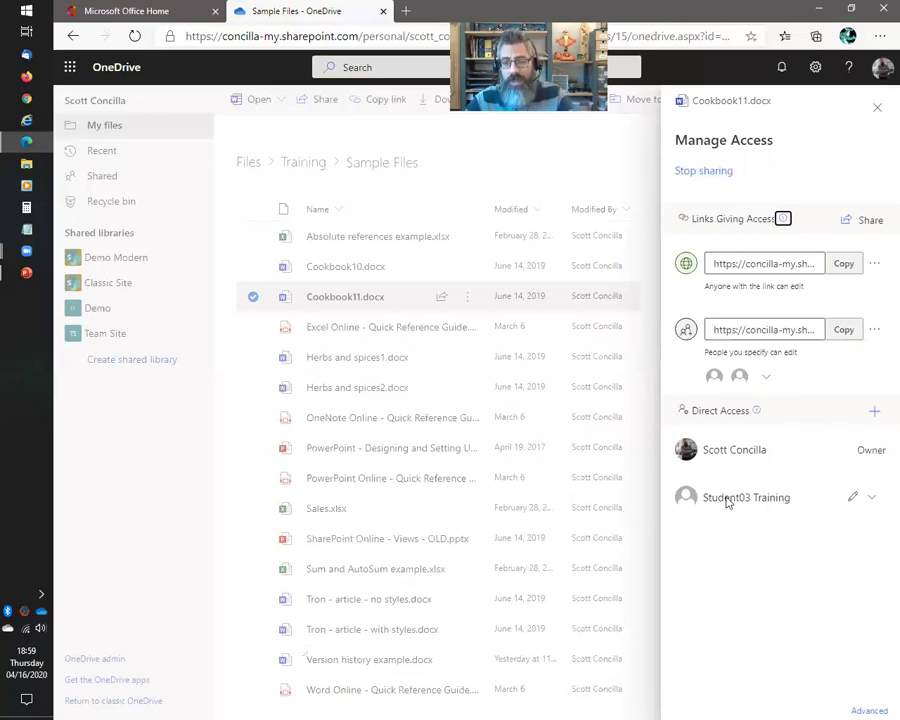
{"action": "left_click", "coordinate": [873, 500]}
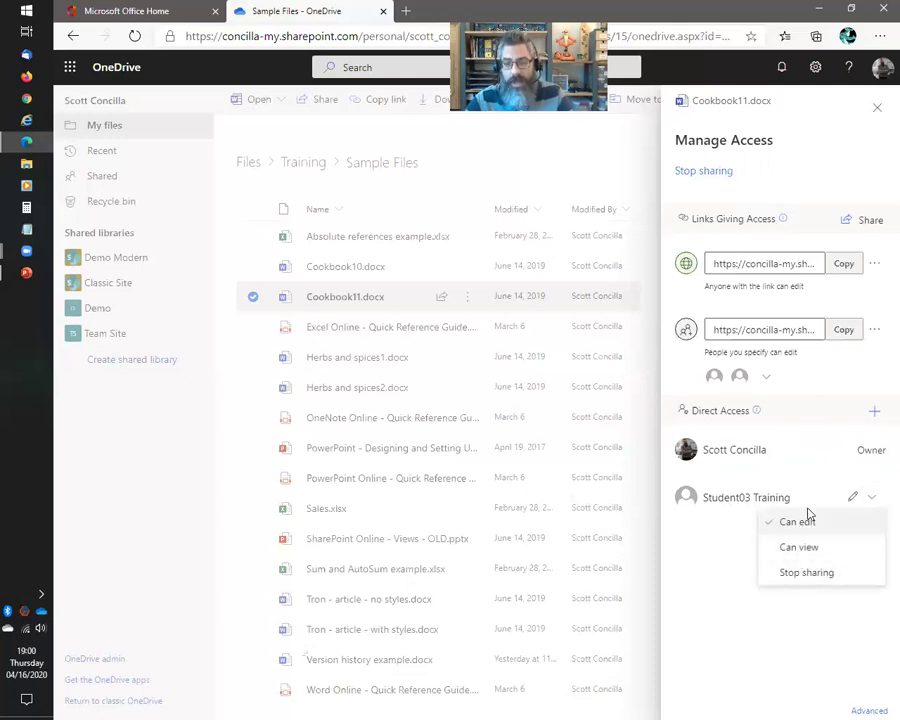
{"action": "left_click", "coordinate": [731, 577]}
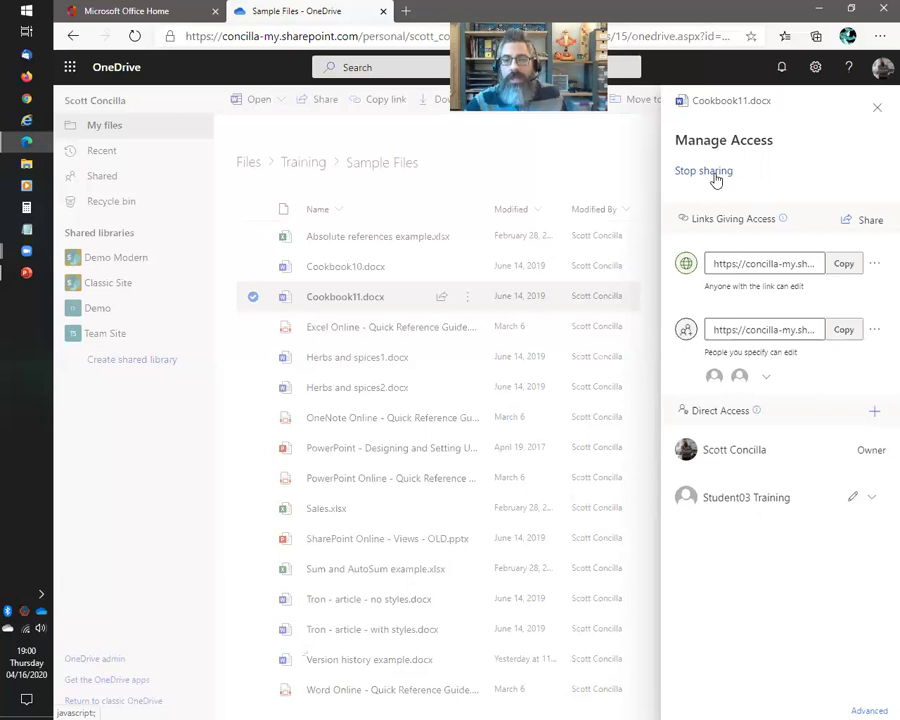
{"action": "left_click", "coordinate": [713, 177]}
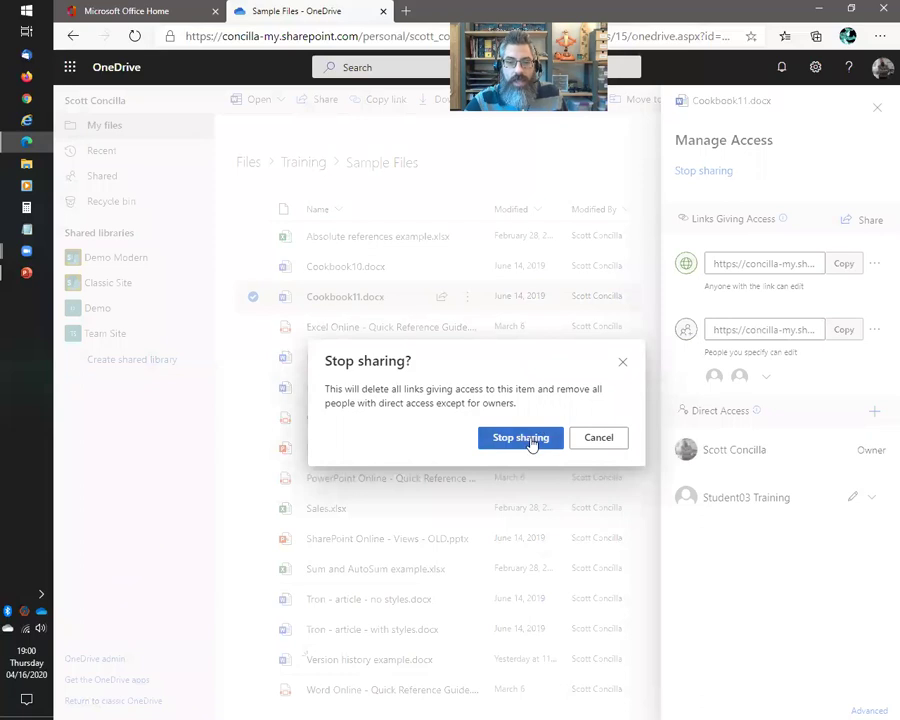
{"action": "left_click", "coordinate": [530, 440]}
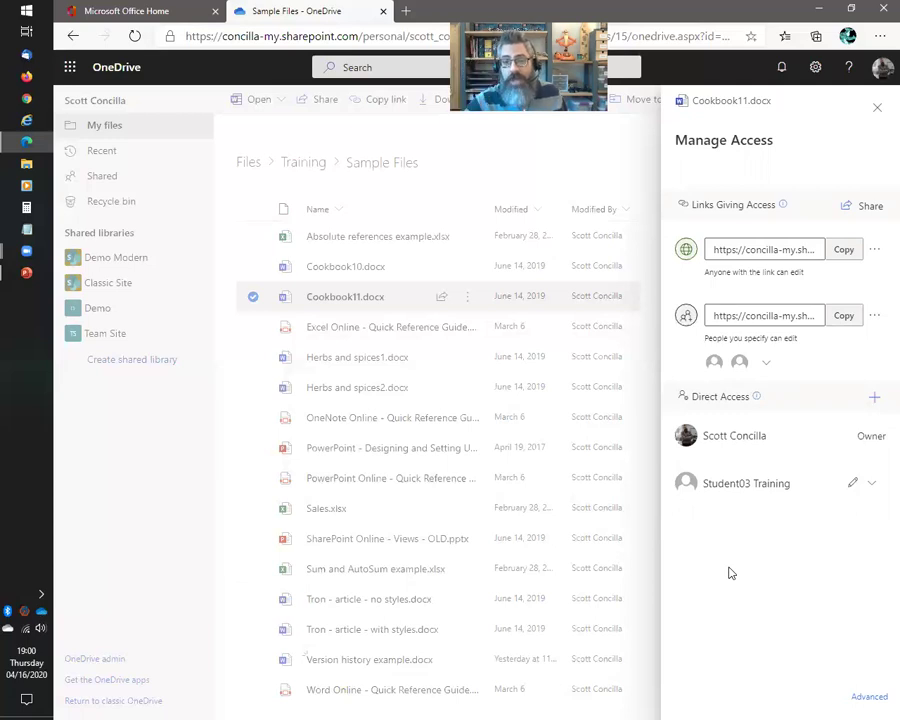
{"action": "left_click", "coordinate": [877, 108]}
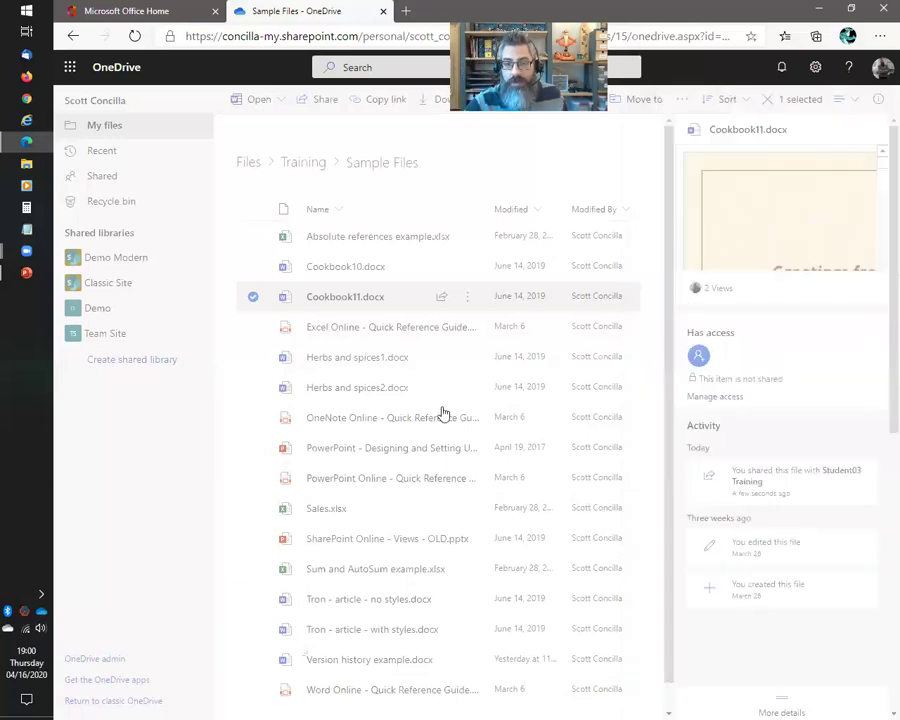
{"action": "left_click", "coordinate": [880, 102]}
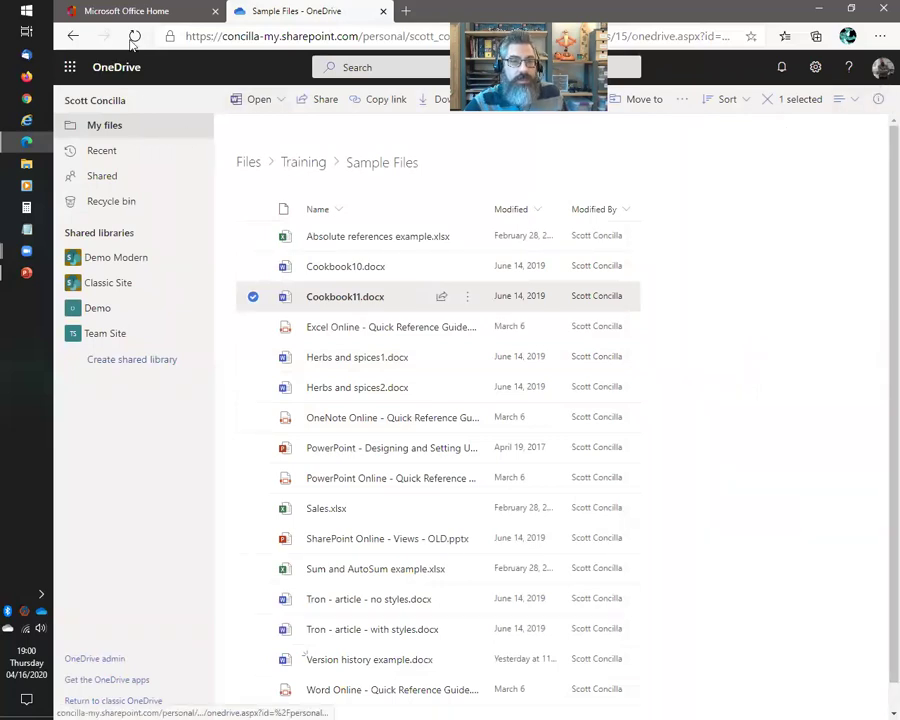
Reload, review the Shared and Shared by me views, return to My files, then the slide show
{"action": "key", "text": "F5"}
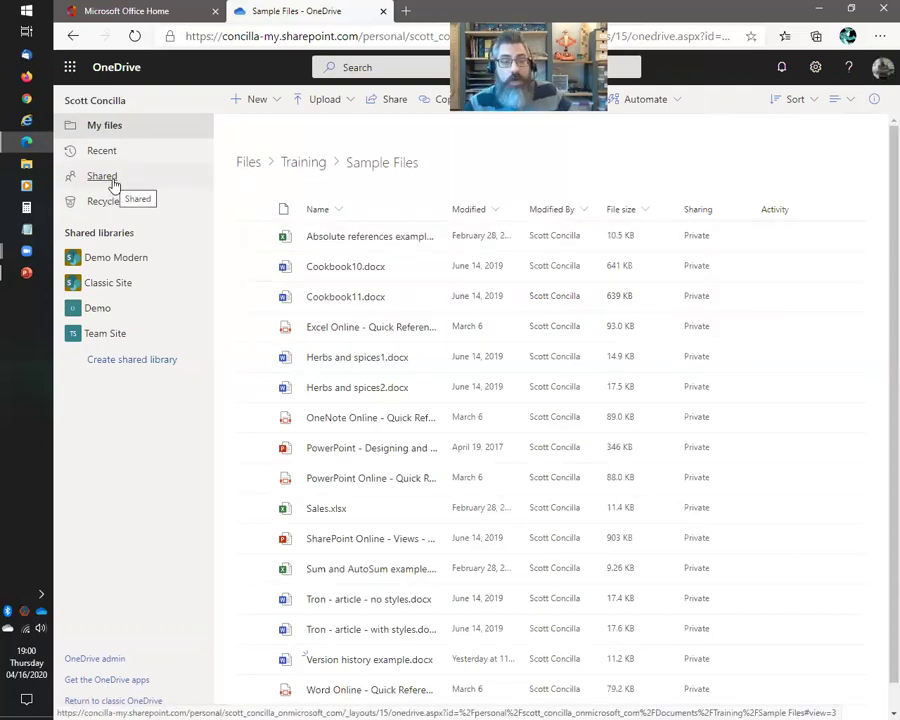
{"action": "left_click", "coordinate": [115, 180]}
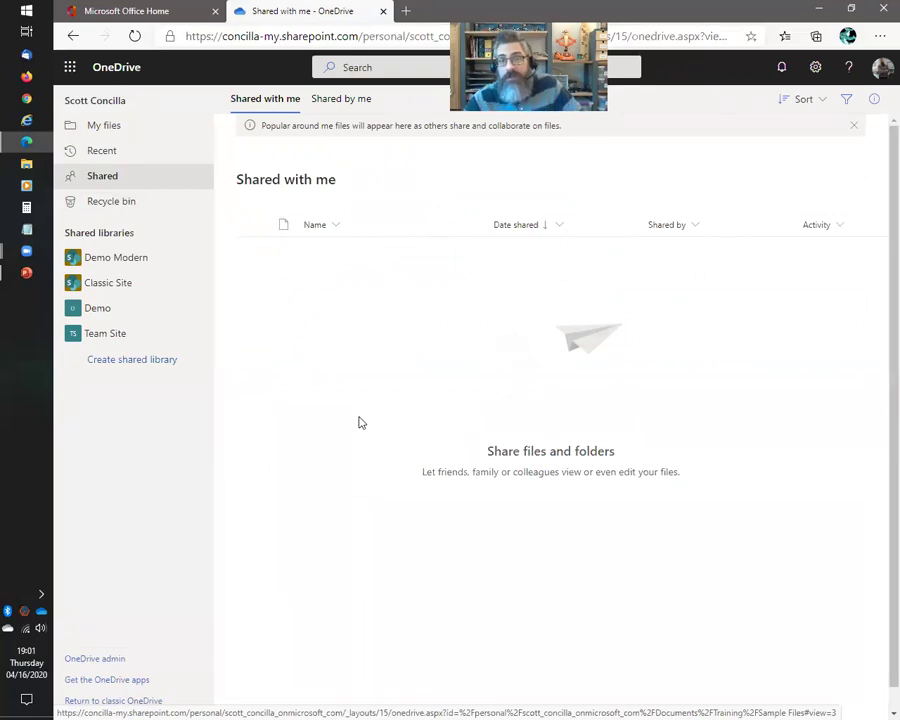
{"action": "left_click", "coordinate": [318, 100]}
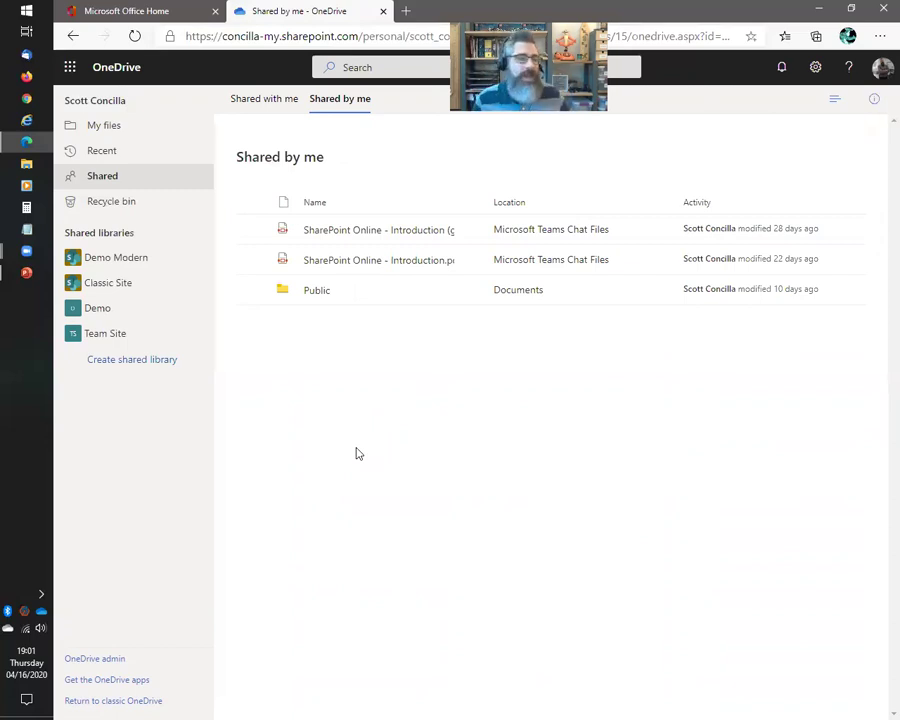
{"action": "left_click", "coordinate": [101, 125]}
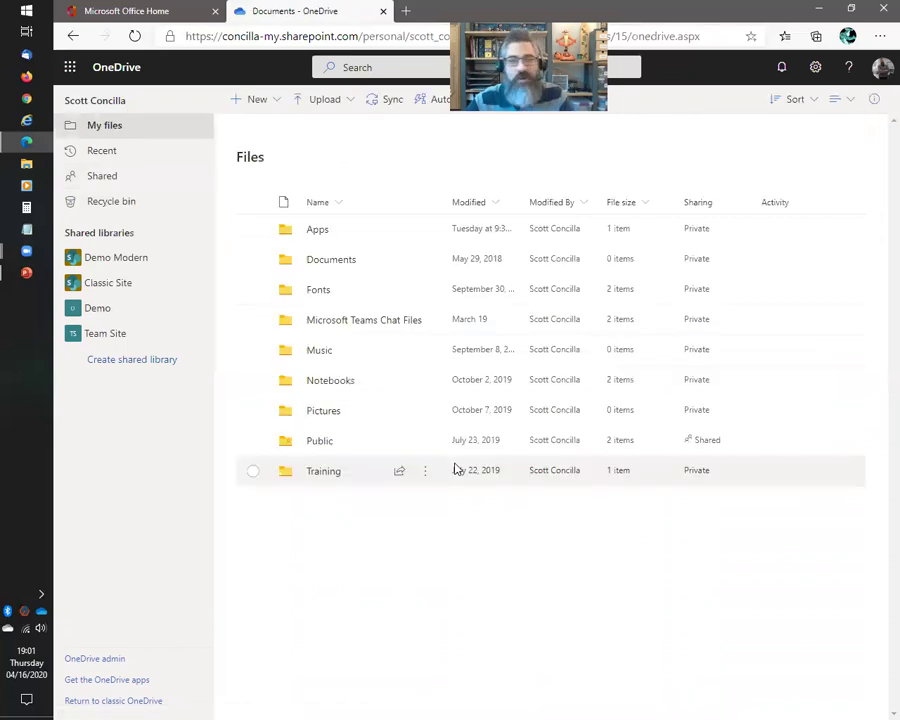
{"action": "key", "text": "alt+Tab"}
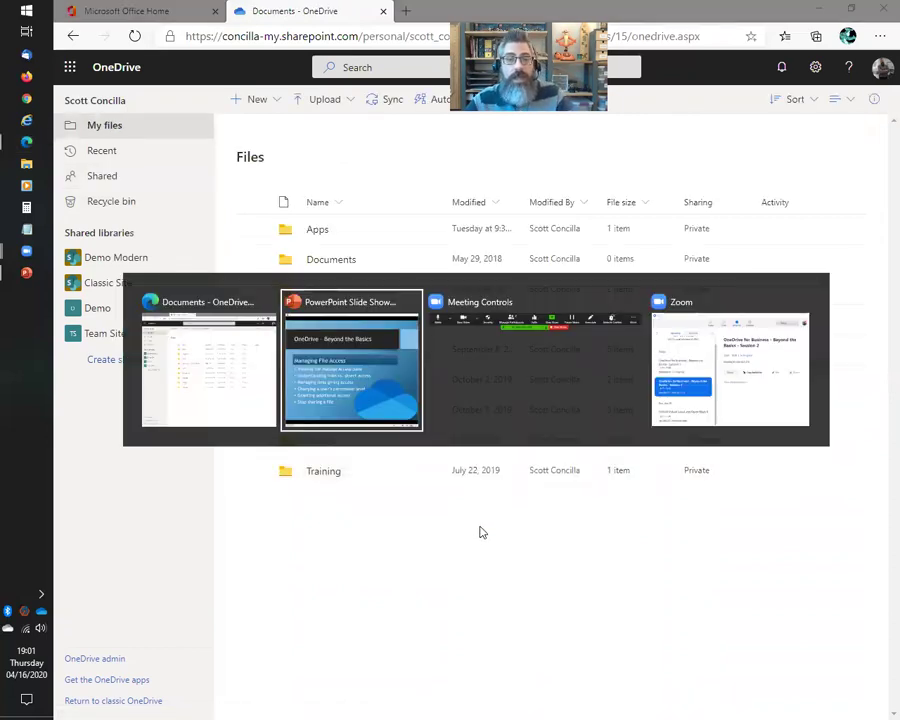
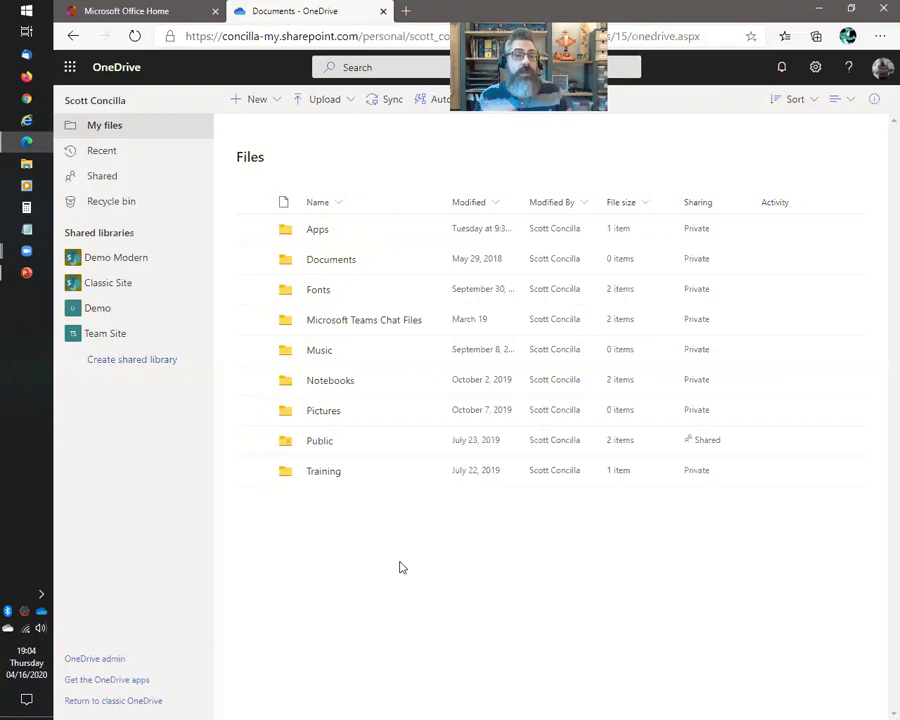
{"action": "key", "text": "alt+Tab"}
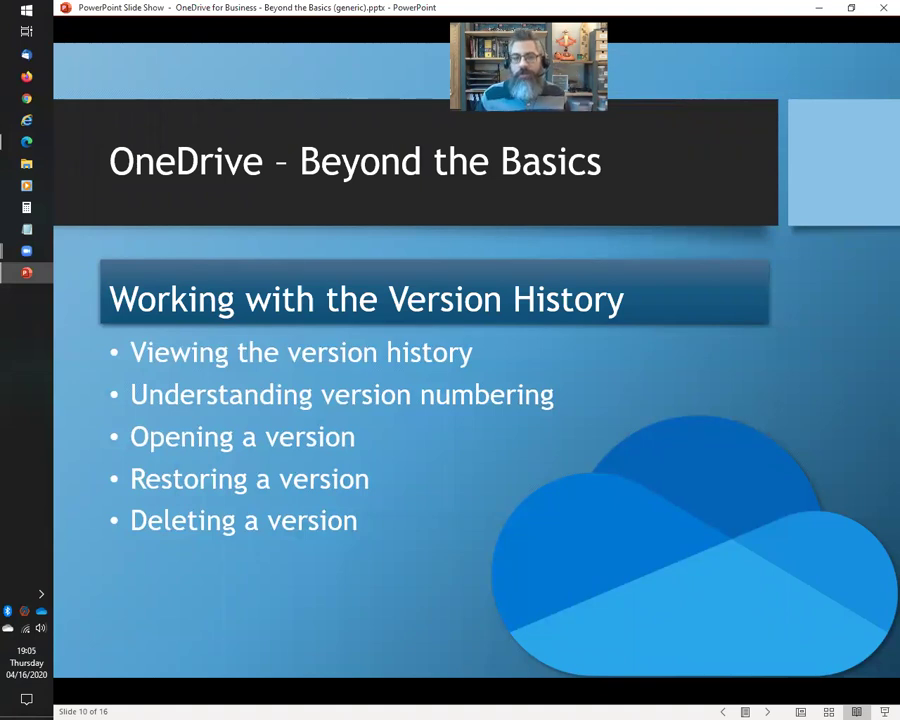
{"action": "key", "text": "alt+Tab"}
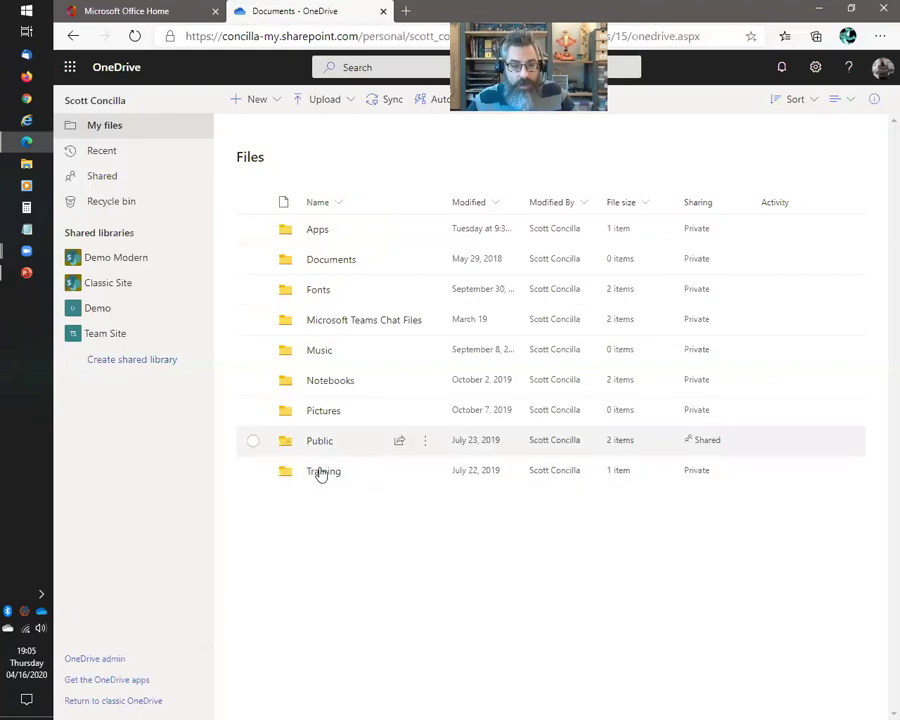
Go to Training > Sample Files, select Version history example.docx, and show its extra commands
{"action": "left_click", "coordinate": [320, 473]}
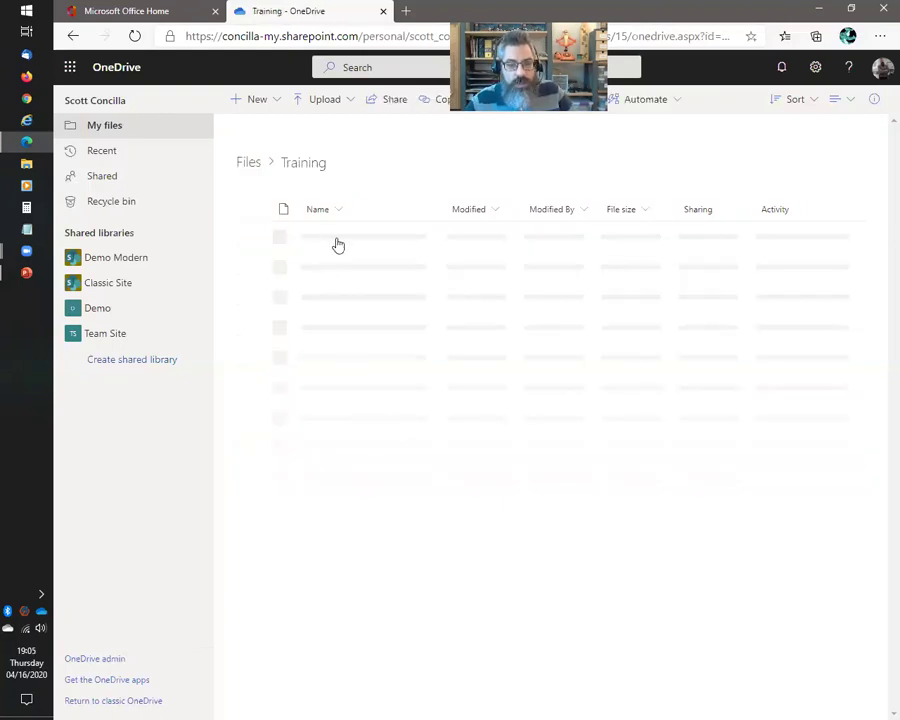
{"action": "left_click", "coordinate": [334, 240]}
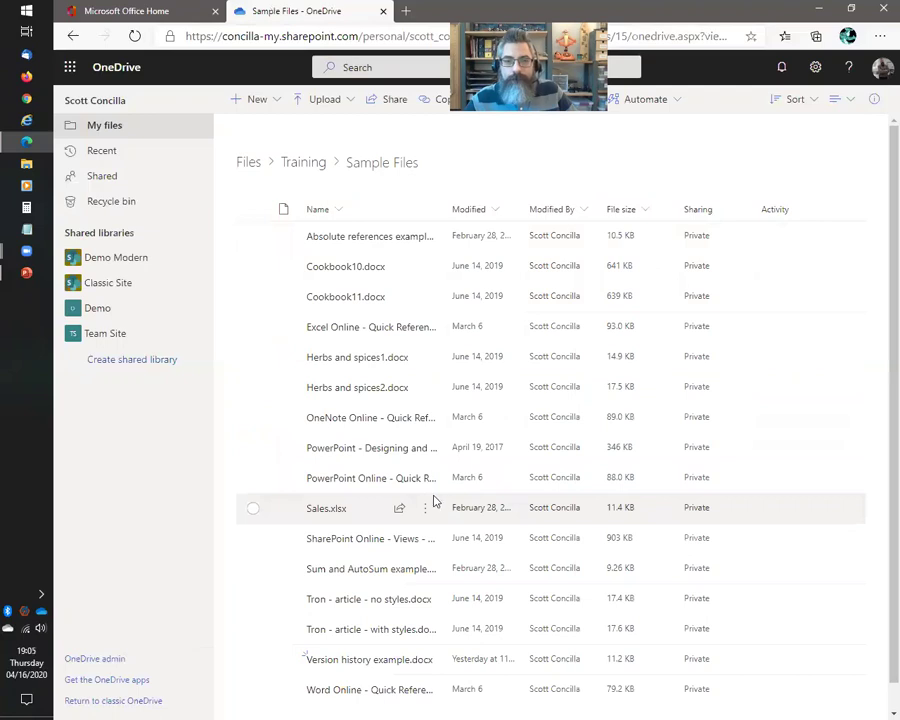
{"action": "scroll", "coordinate": [304, 640], "scroll_direction": "down", "scroll_amount": 1}
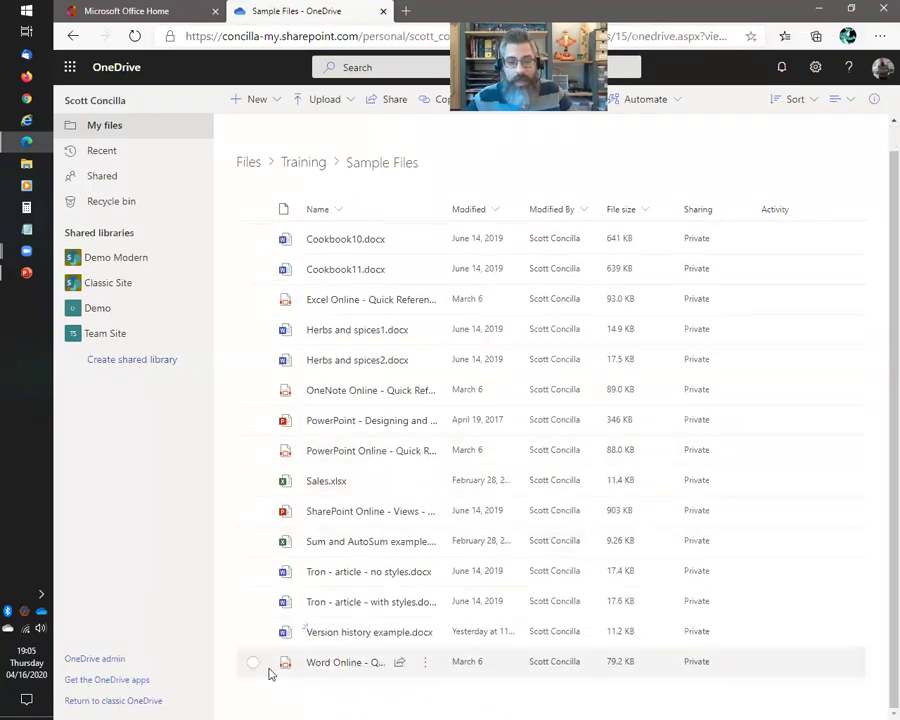
{"action": "left_click", "coordinate": [253, 633]}
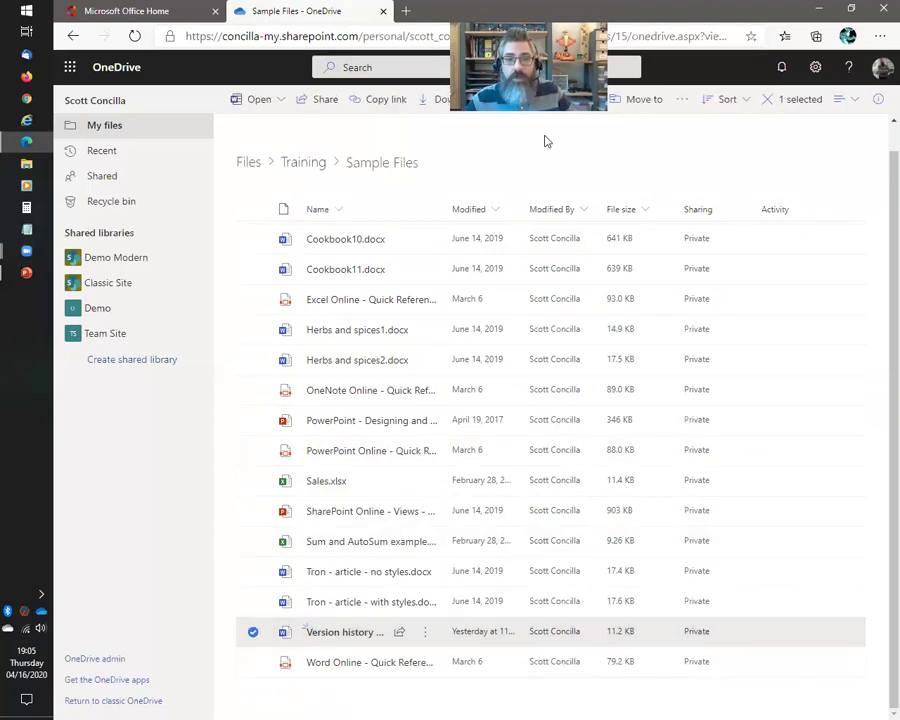
{"action": "left_click", "coordinate": [682, 100]}
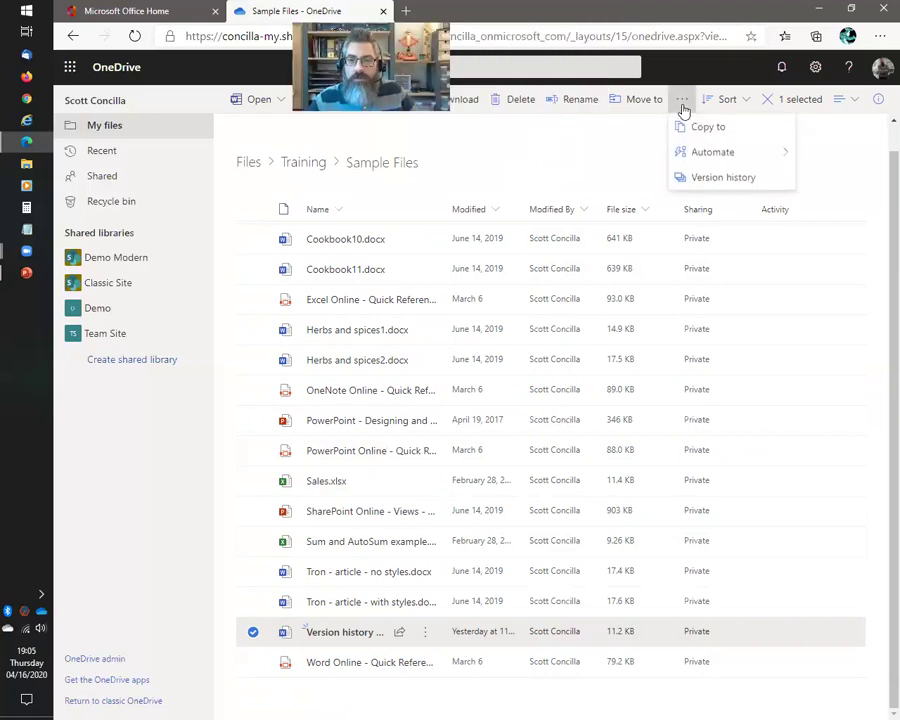
Show the version history of Version history example.docx, listing versions 1.0 through 4.0
{"action": "left_click", "coordinate": [709, 184]}
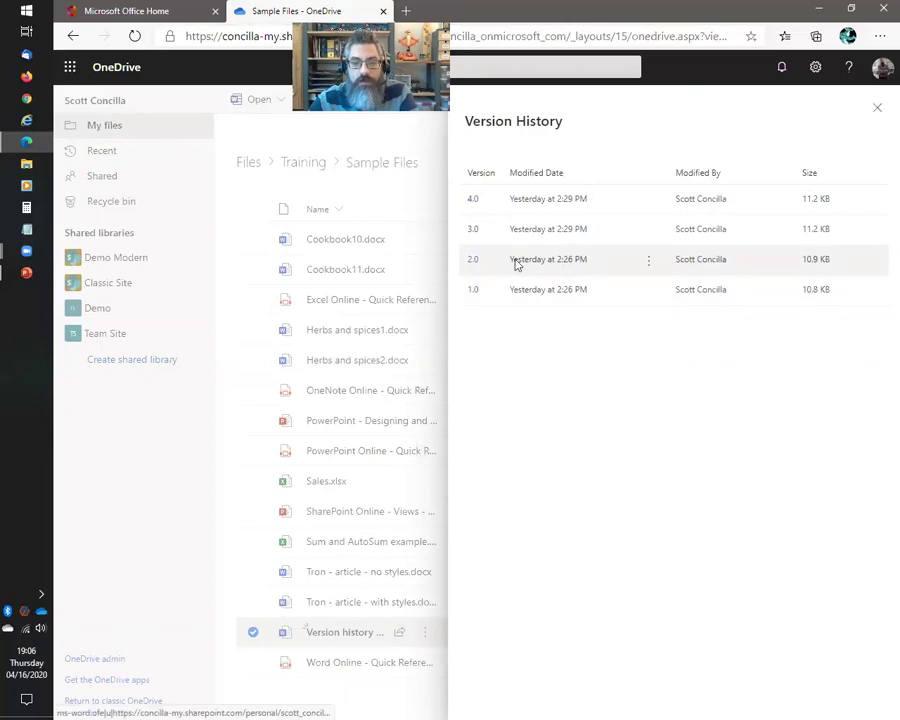
Open version 2.0 of Version history example.docx in the Word desktop app
{"action": "left_click", "coordinate": [649, 261]}
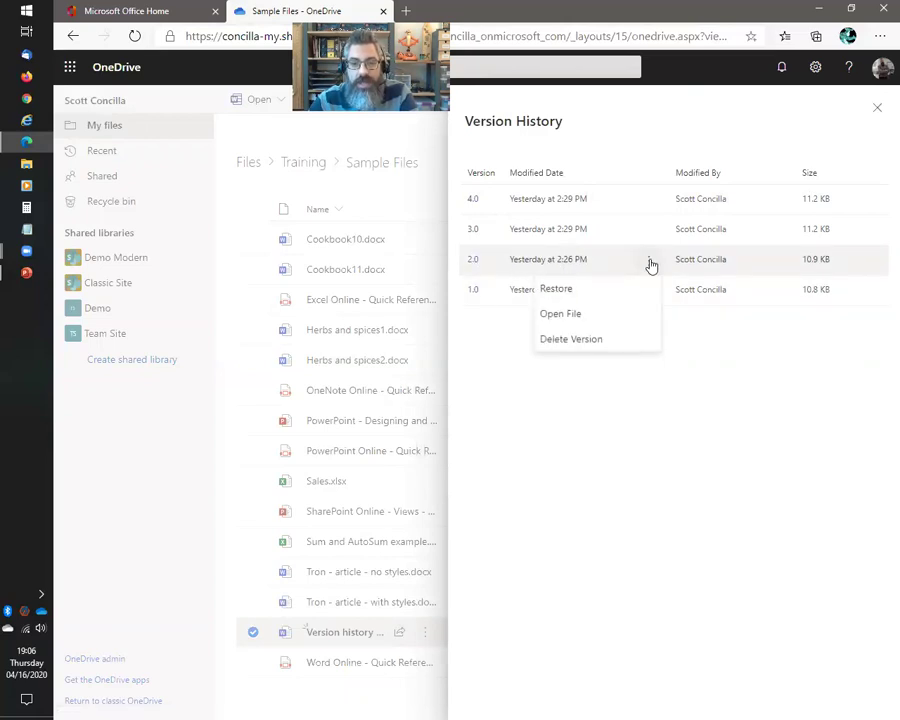
{"action": "left_click", "coordinate": [713, 405]}
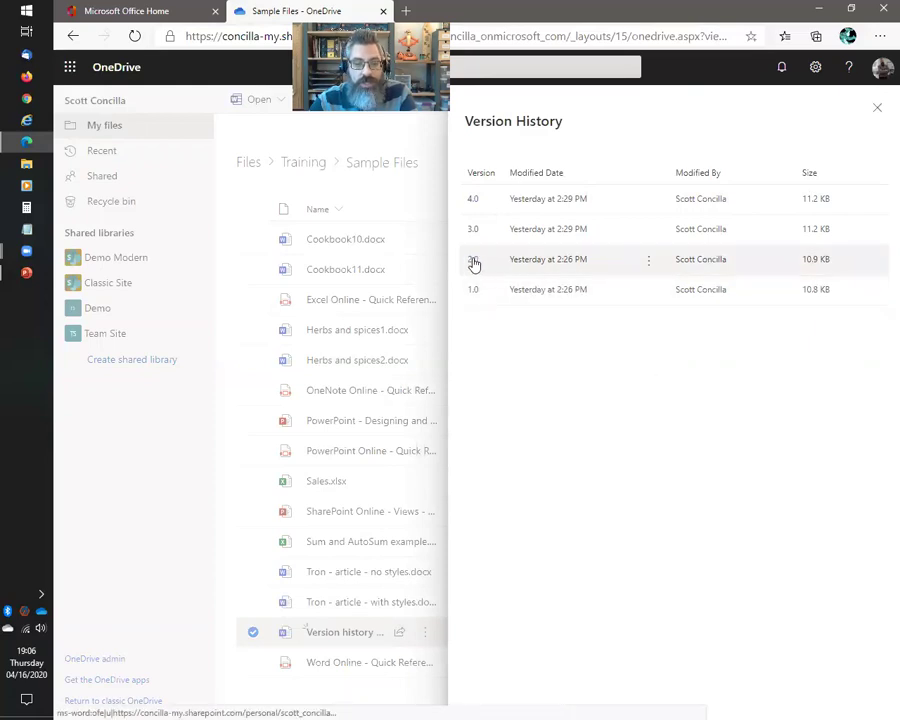
{"action": "left_click", "coordinate": [645, 263]}
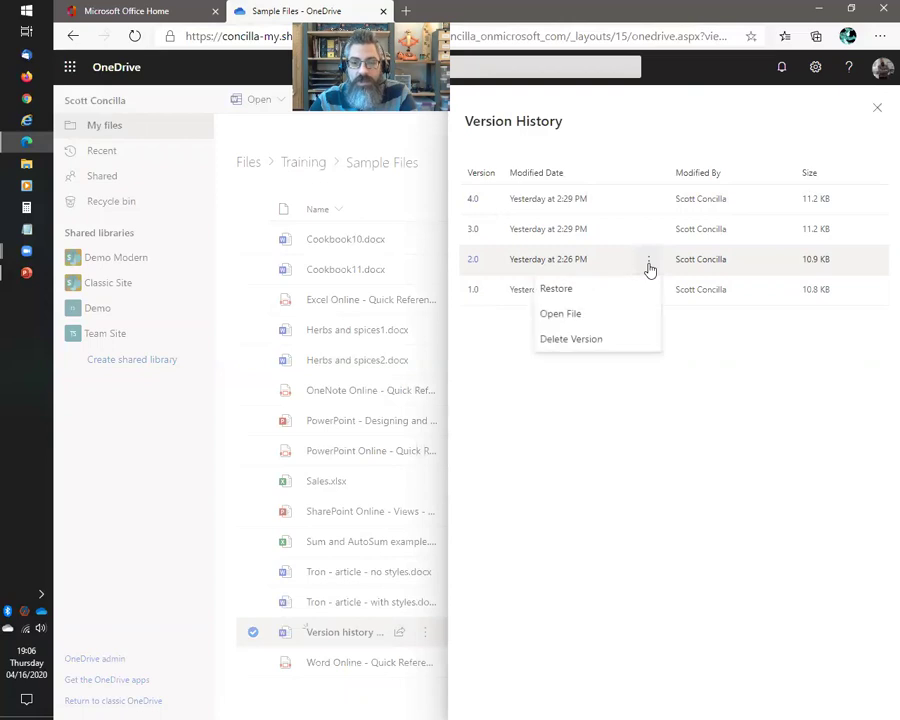
{"action": "left_click", "coordinate": [570, 316]}
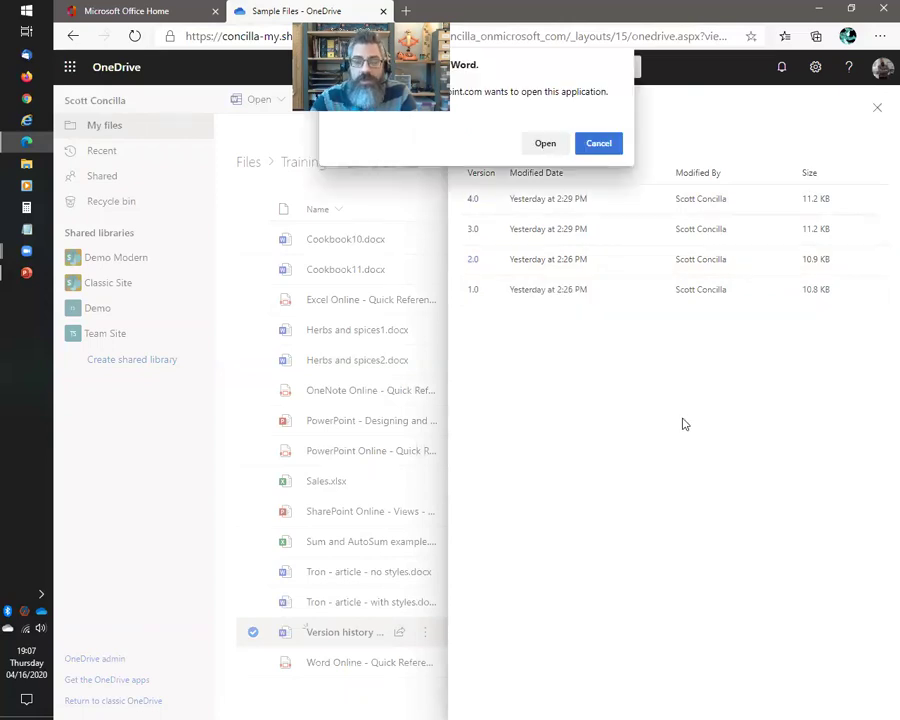
{"action": "left_click", "coordinate": [546, 146]}
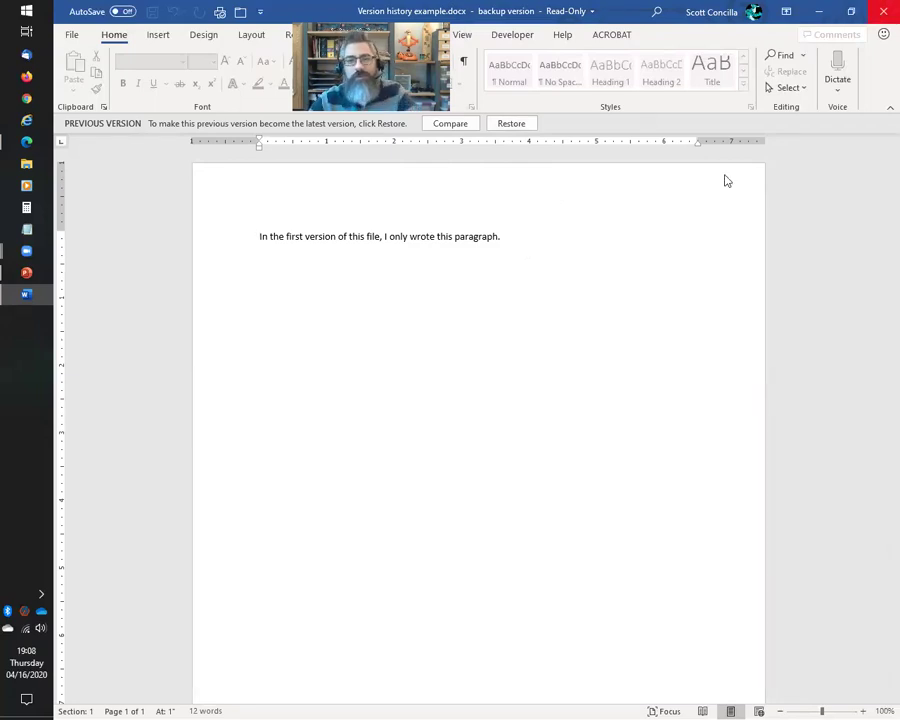
{"action": "key", "text": "alt+F4"}
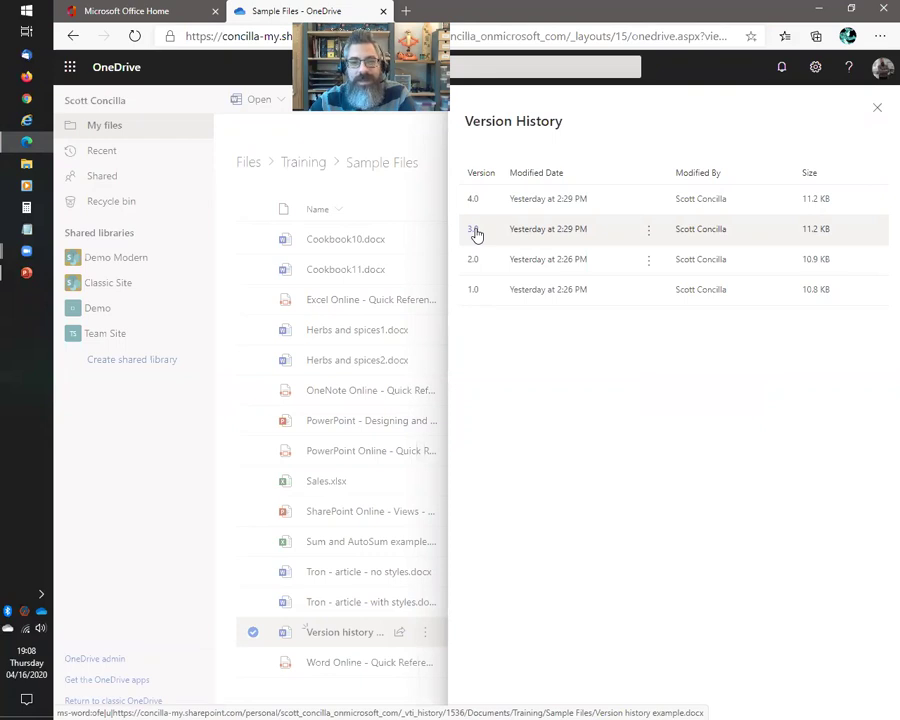
Open version 3.0 of the document read-only in Word
{"action": "left_click", "coordinate": [477, 233]}
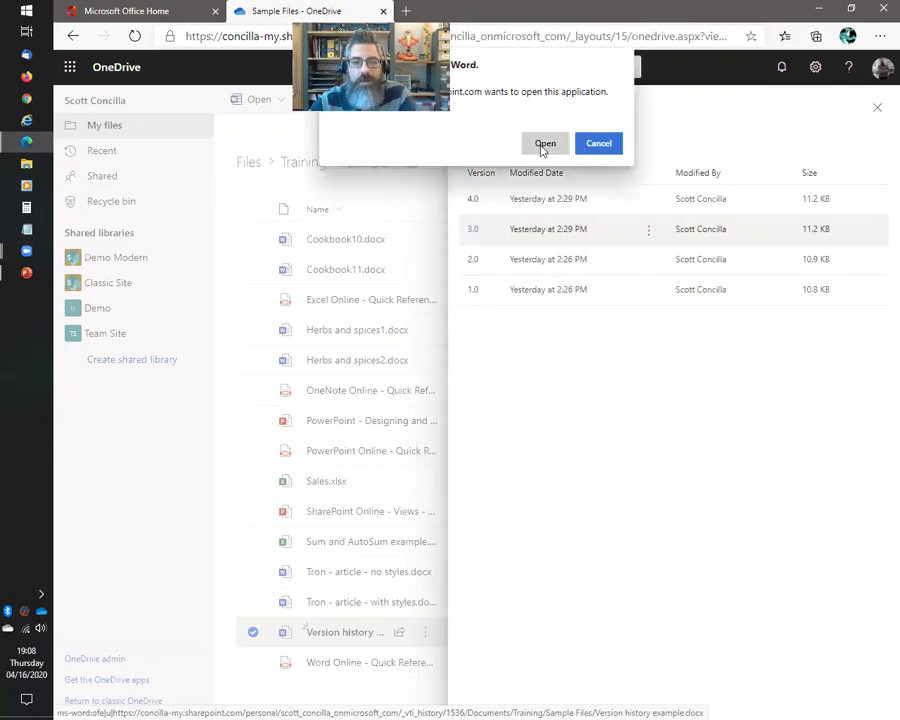
{"action": "left_click", "coordinate": [543, 143]}
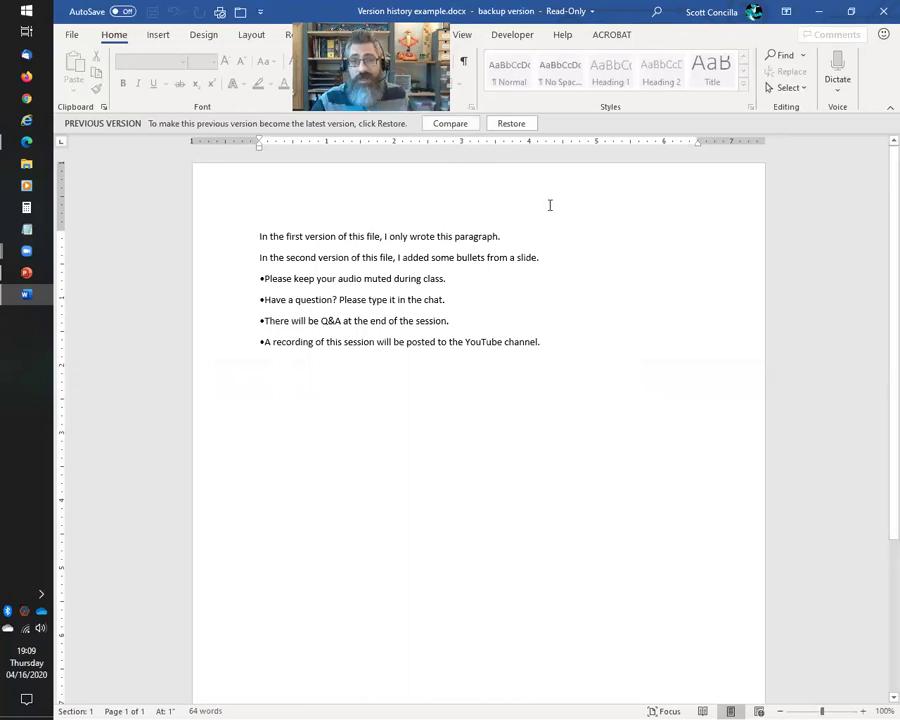
Close version 3.0 and open the current version 4.0 in Word
{"action": "left_click", "coordinate": [883, 11]}
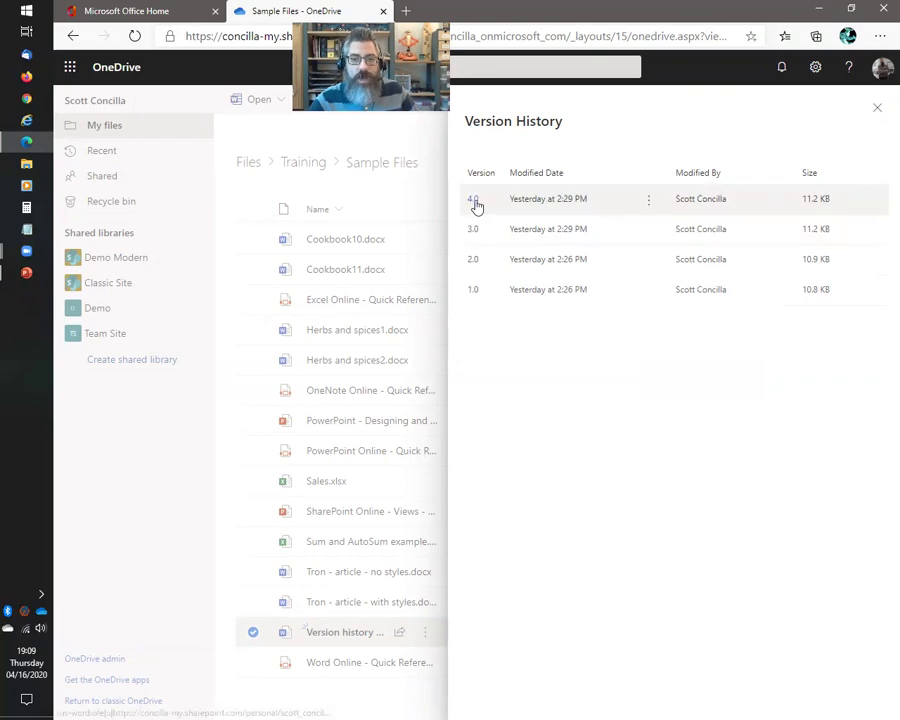
{"action": "left_click", "coordinate": [474, 201]}
{"action": "left_click", "coordinate": [544, 146]}
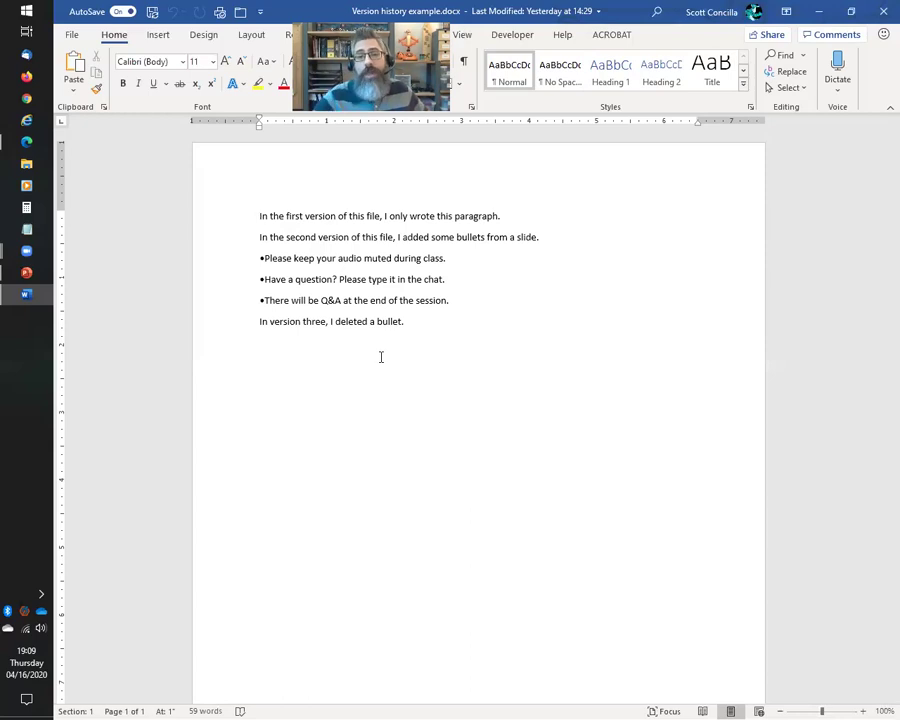
Close version 4.0 and reopen the four-bullet version 3.0 read-only in Word
{"action": "left_click", "coordinate": [880, 12]}
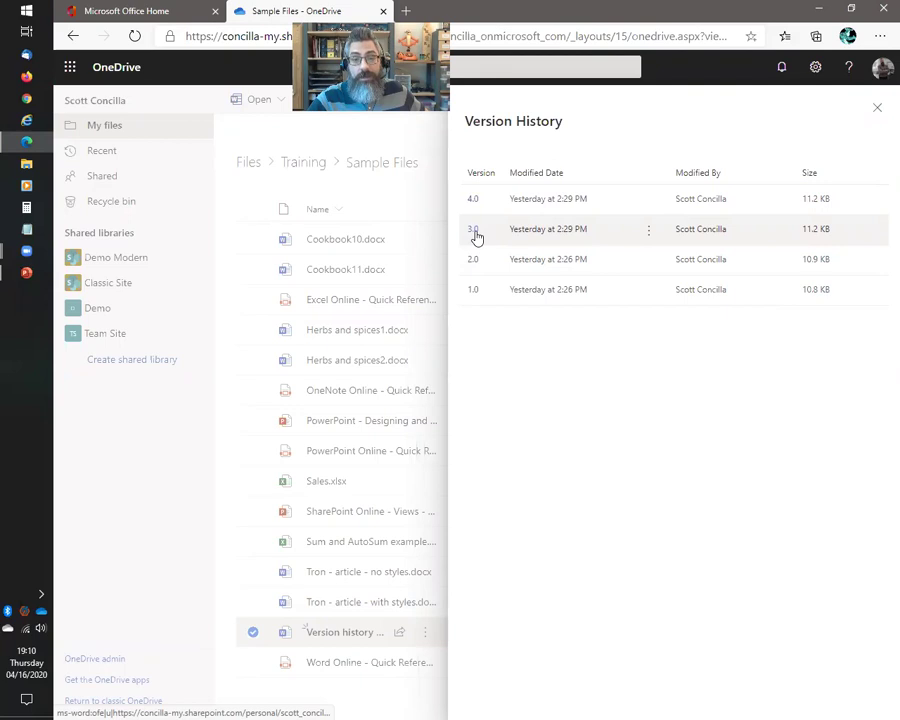
{"action": "left_click", "coordinate": [473, 236]}
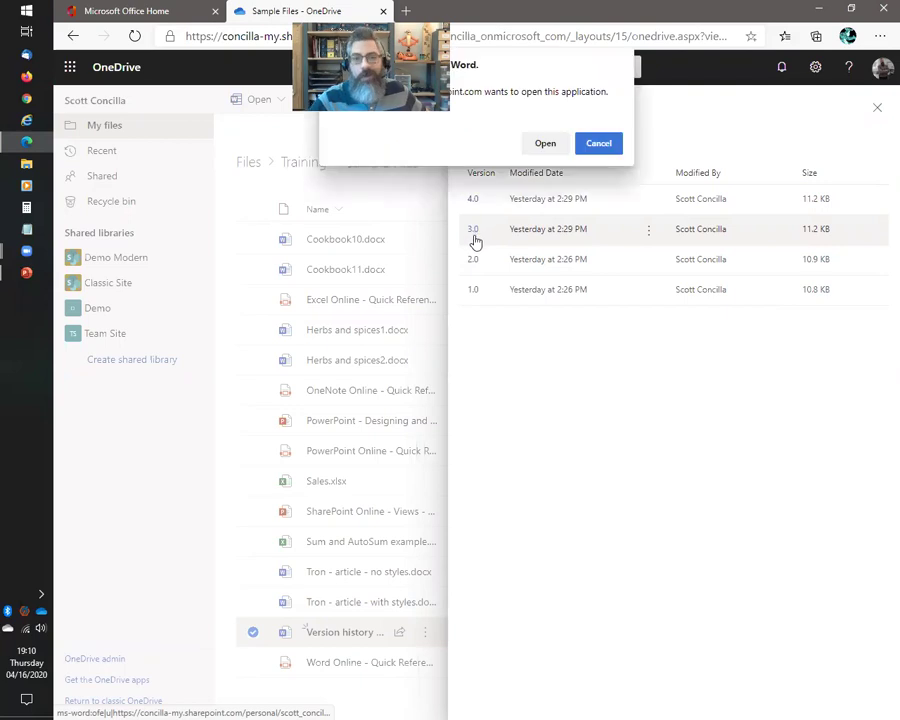
{"action": "left_click", "coordinate": [546, 143]}
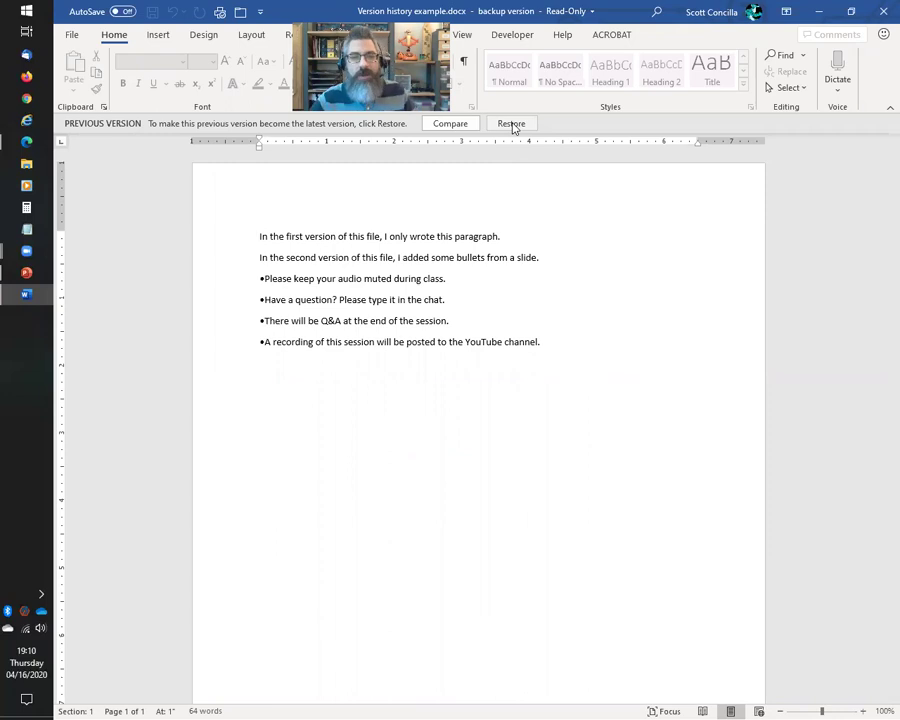
Restore version 3.0 and append the line "This is now a new version.... it's actually version....... FIVE."
{"action": "left_click", "coordinate": [511, 124]}
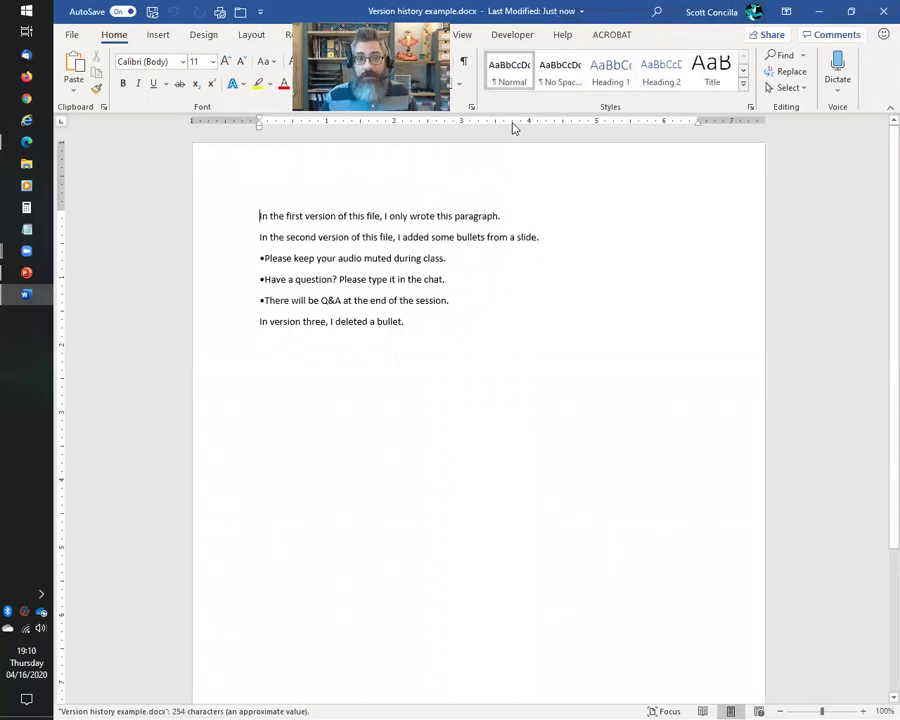
{"action": "left_click", "coordinate": [464, 323]}
{"action": "key", "text": "Return"}
{"action": "type", "text": "This is now"}
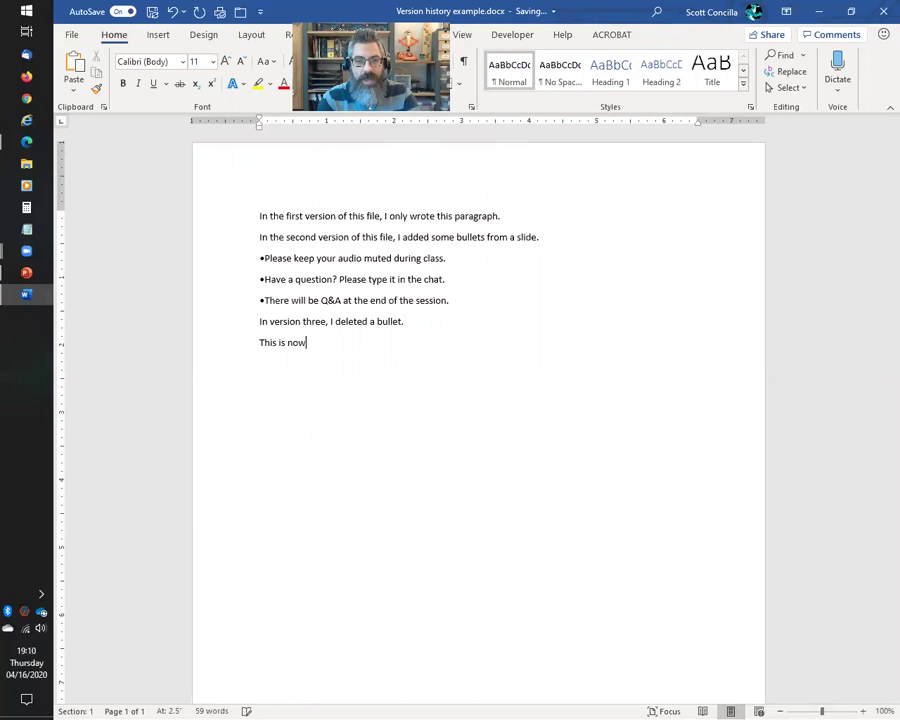
{"action": "type", "text": " a new version"}
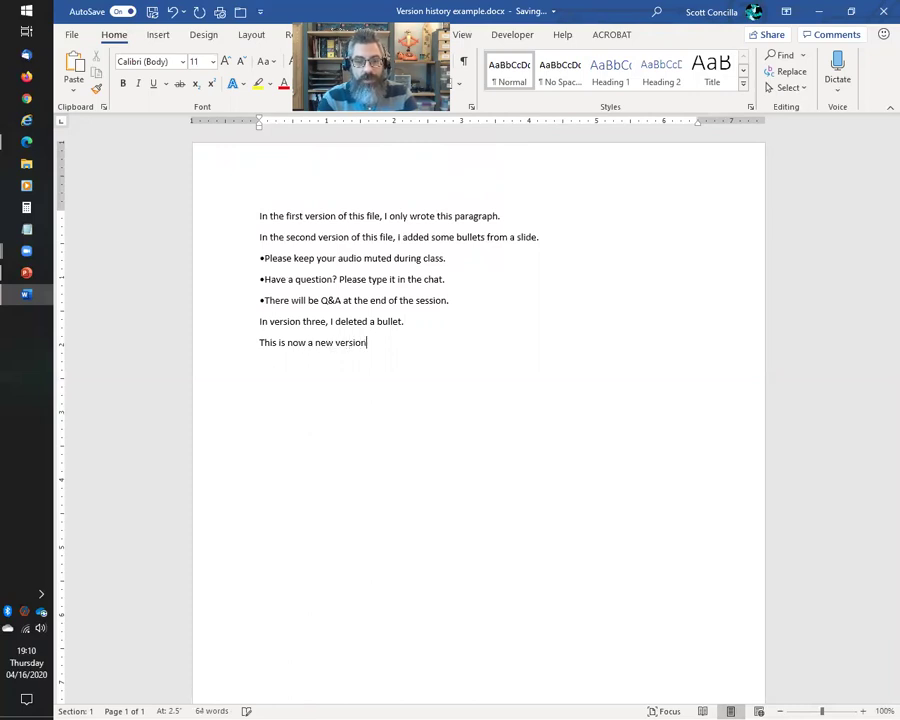
{"action": "type", "text": ".... it's ca"}
{"action": "key", "text": "BackSpace"}
{"action": "key", "text": "BackSpace"}
{"action": "key", "text": "BackSpace"}
{"action": "key", "text": "BackSpace"}
{"action": "key", "text": "BackSpace"}
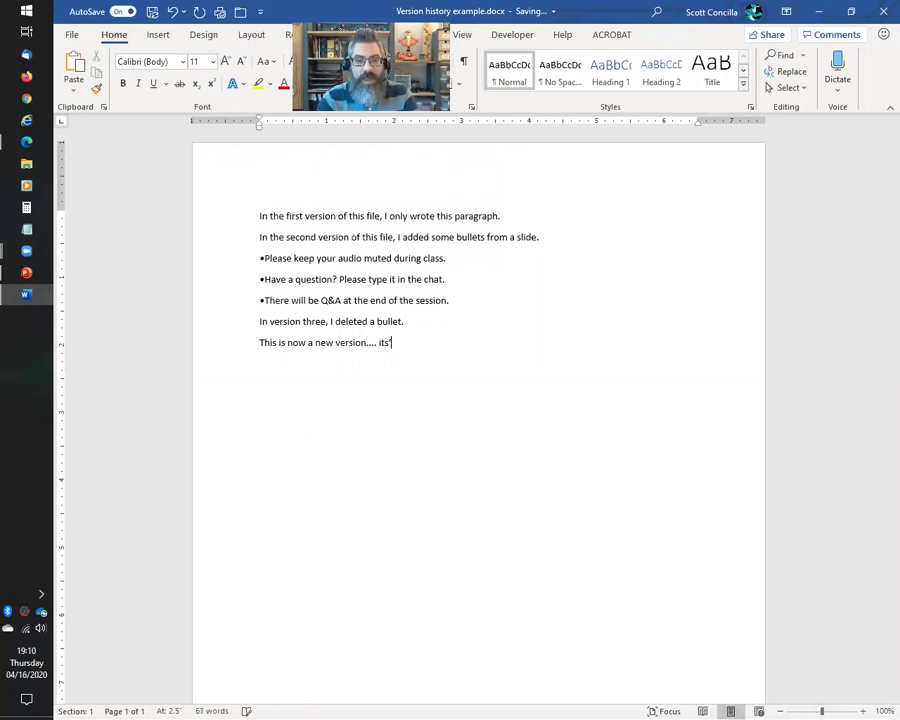
{"action": "type", "text": "'s actually v"}
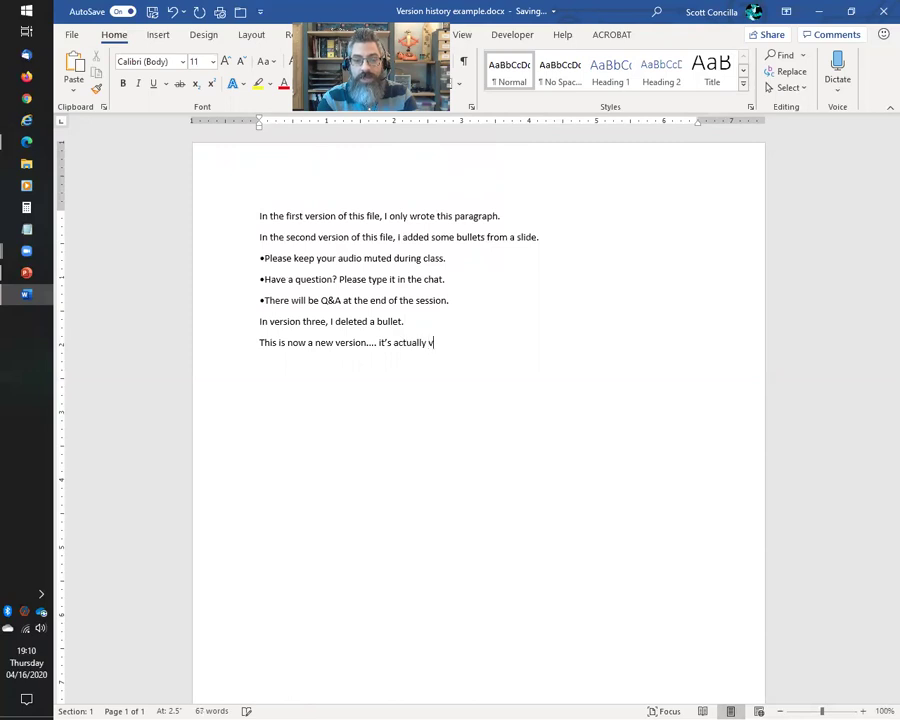
{"action": "type", "text": "ersion....... FG"}
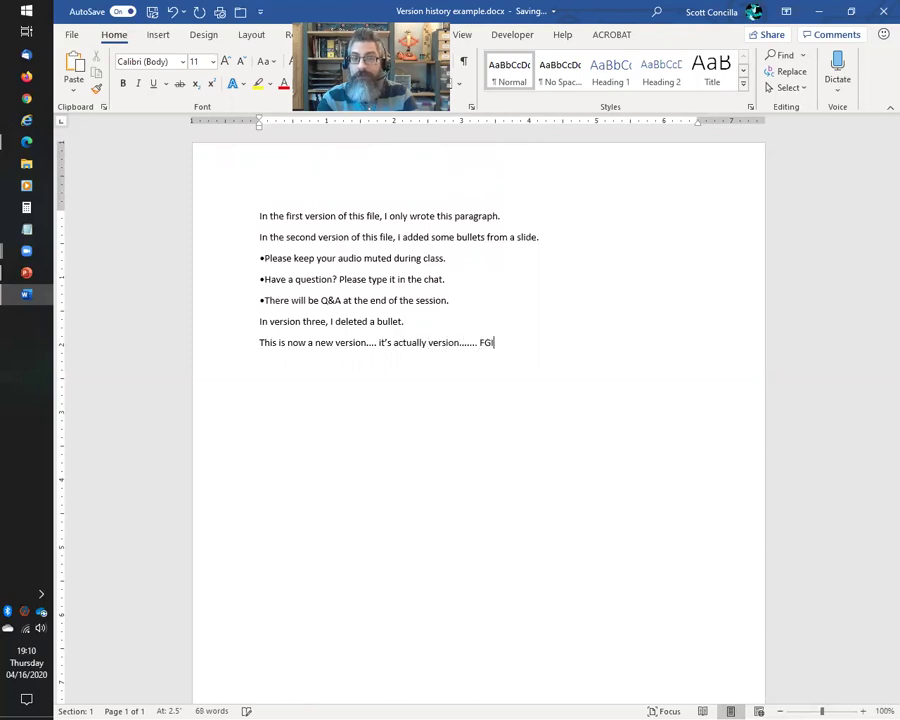
{"action": "key", "text": "BackSpace"}
{"action": "type", "text": "IVE."}
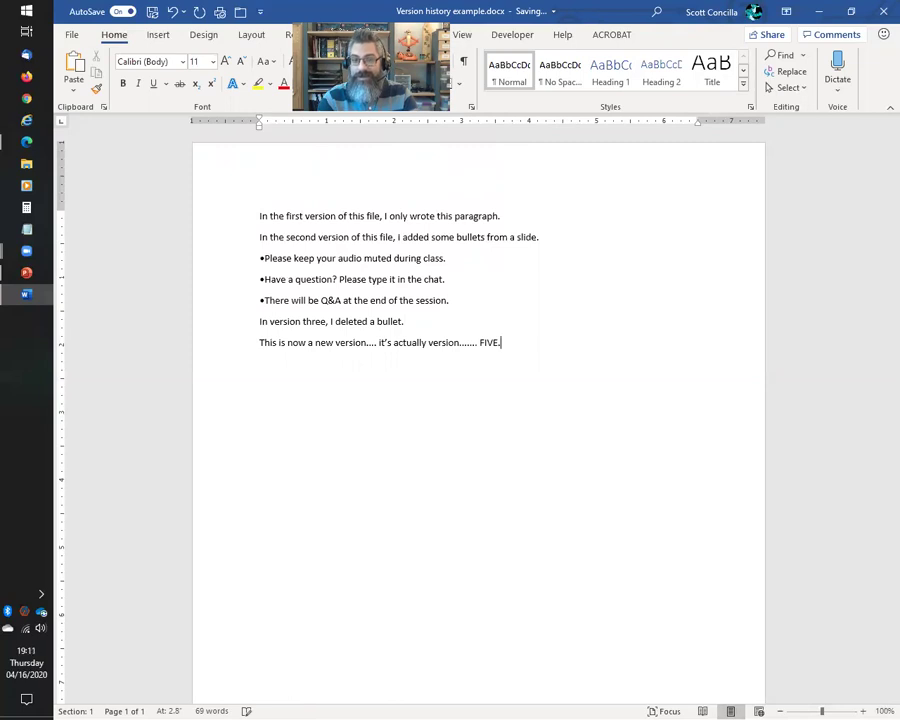
{"action": "key", "text": "Return"}
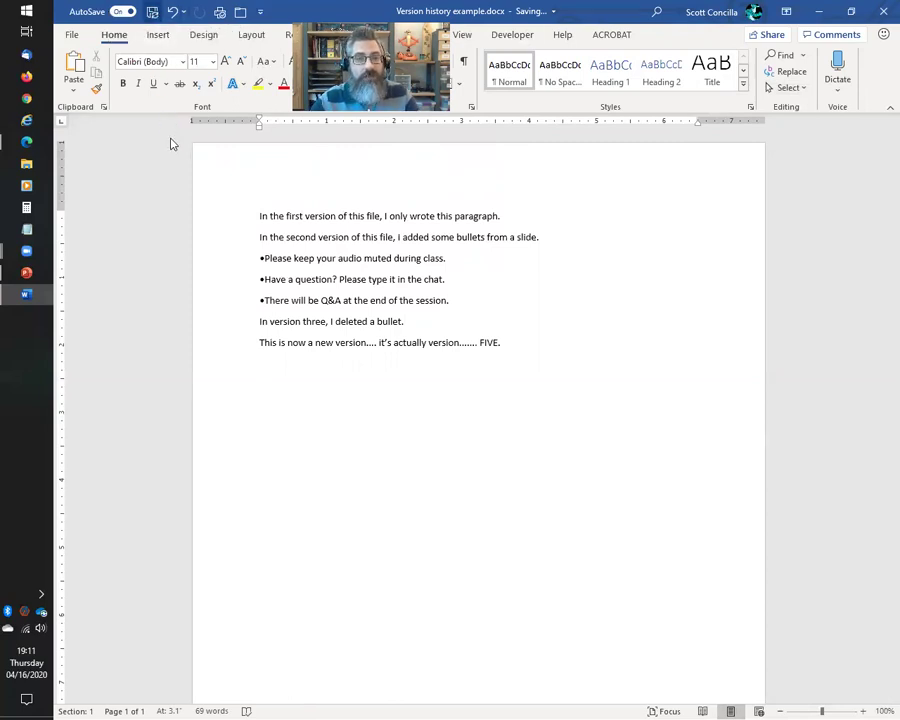
Close Word, refresh OneDrive, and select Version history example.docx to show more commands
{"action": "left_click", "coordinate": [881, 14]}
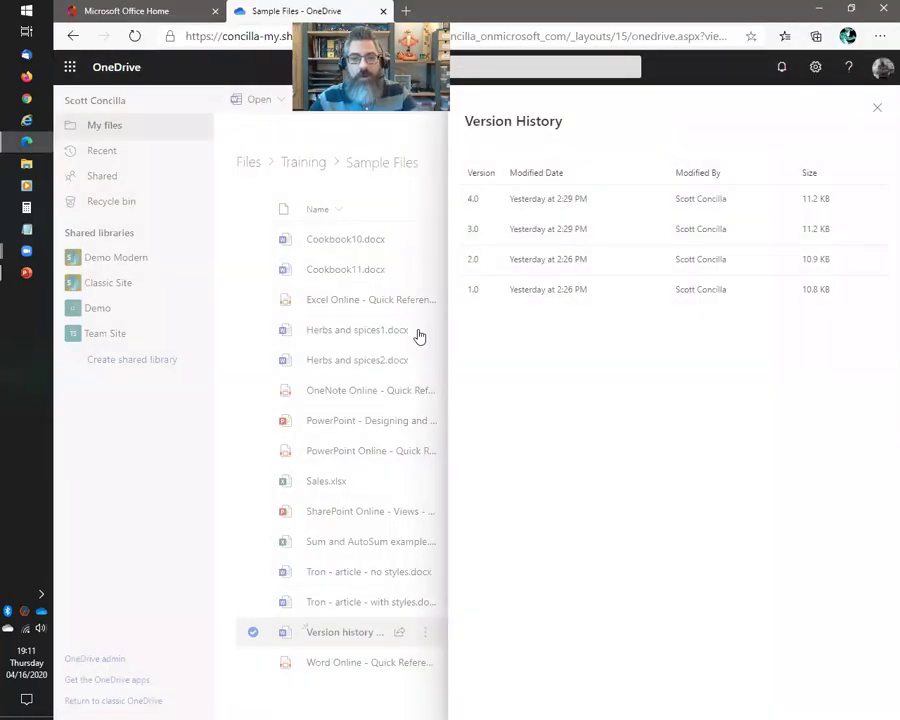
{"action": "left_click", "coordinate": [877, 109]}
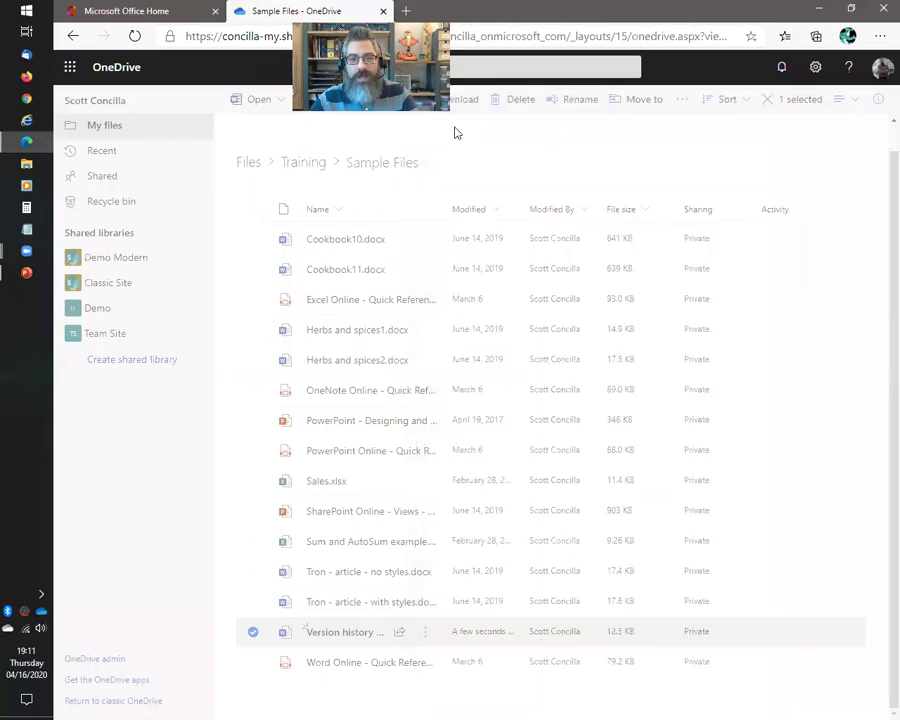
{"action": "left_click", "coordinate": [134, 36]}
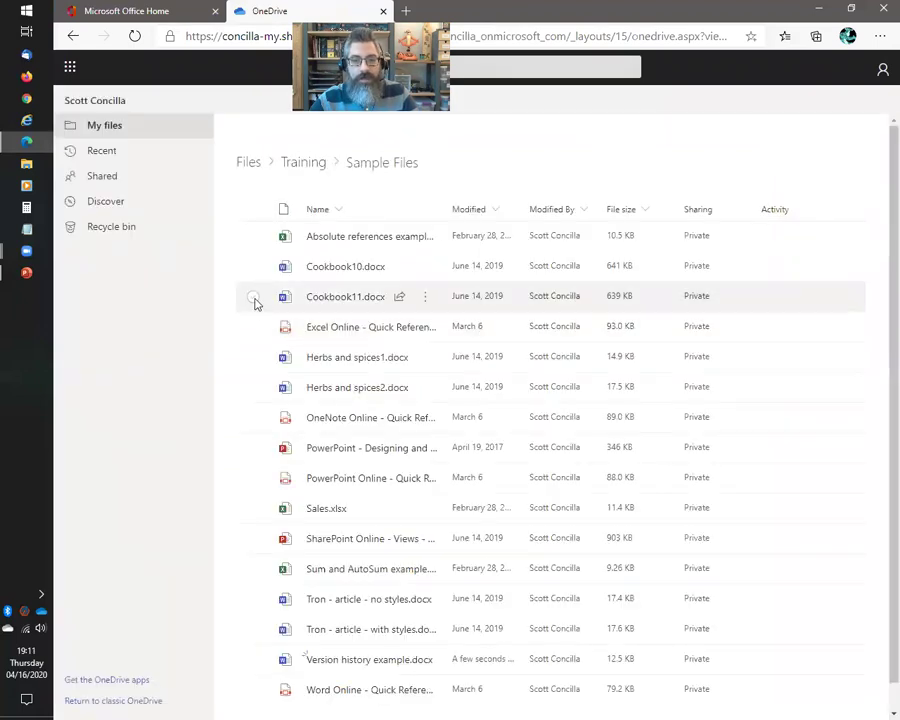
{"action": "left_click", "coordinate": [356, 620]}
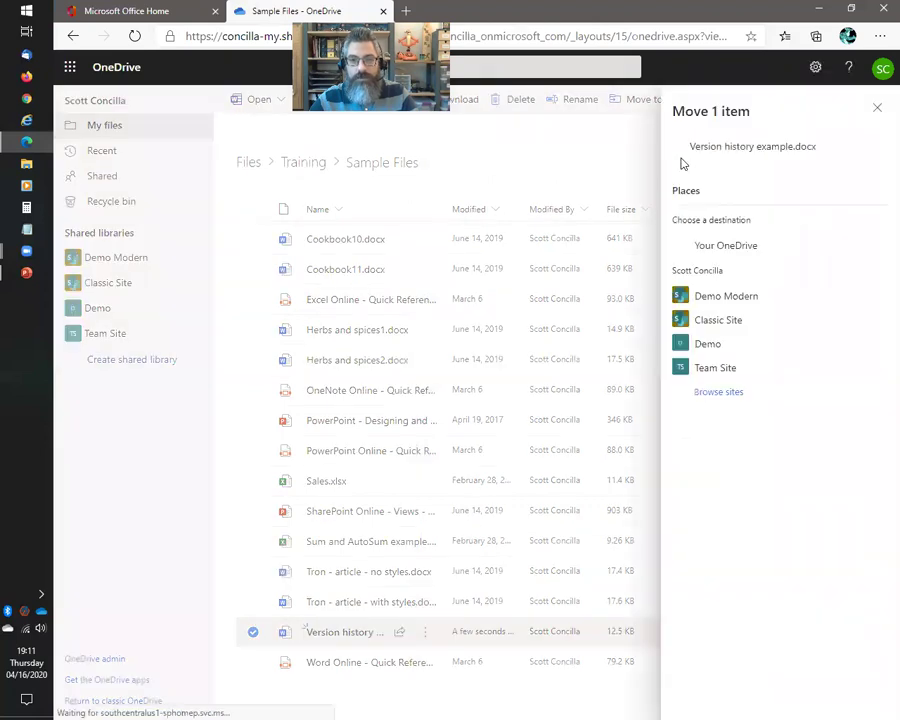
{"action": "left_click", "coordinate": [877, 108]}
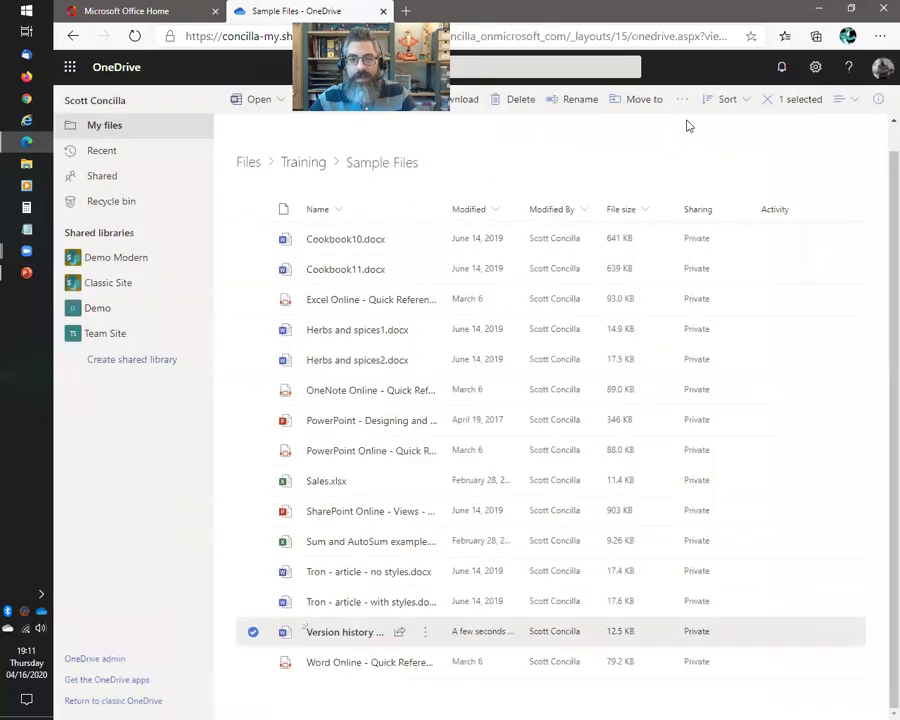
{"action": "left_click", "coordinate": [682, 100]}
Open the version history, now listing versions 1.0 through 6.0 with 6.0 at 12.5 KB
{"action": "left_click", "coordinate": [690, 176]}
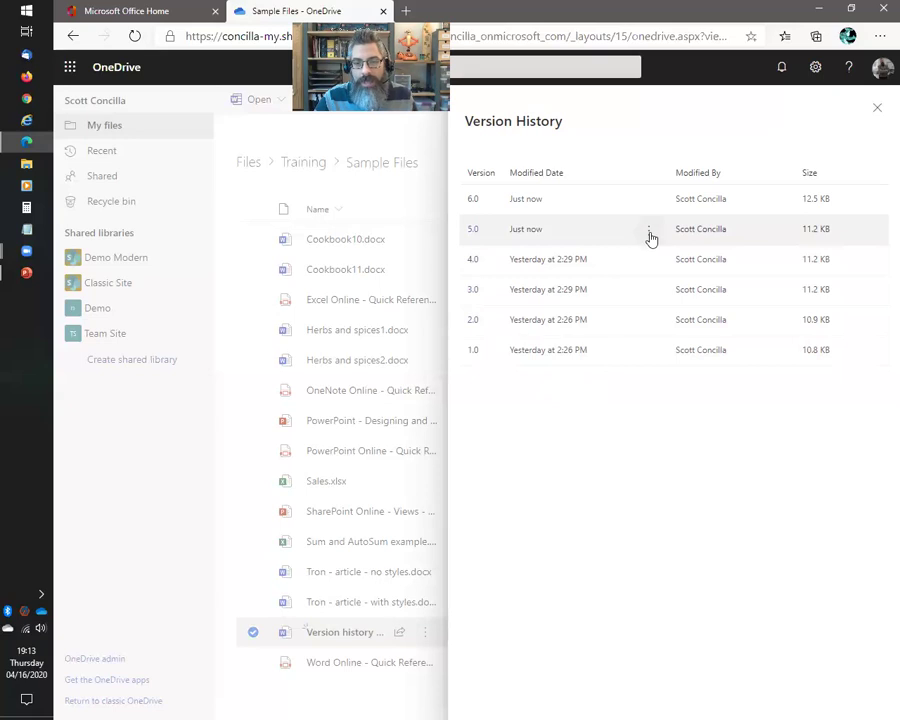
Delete versions 5.0 and 2.0, close the pane, and return to the PowerPoint slide show
{"action": "left_click", "coordinate": [650, 236]}
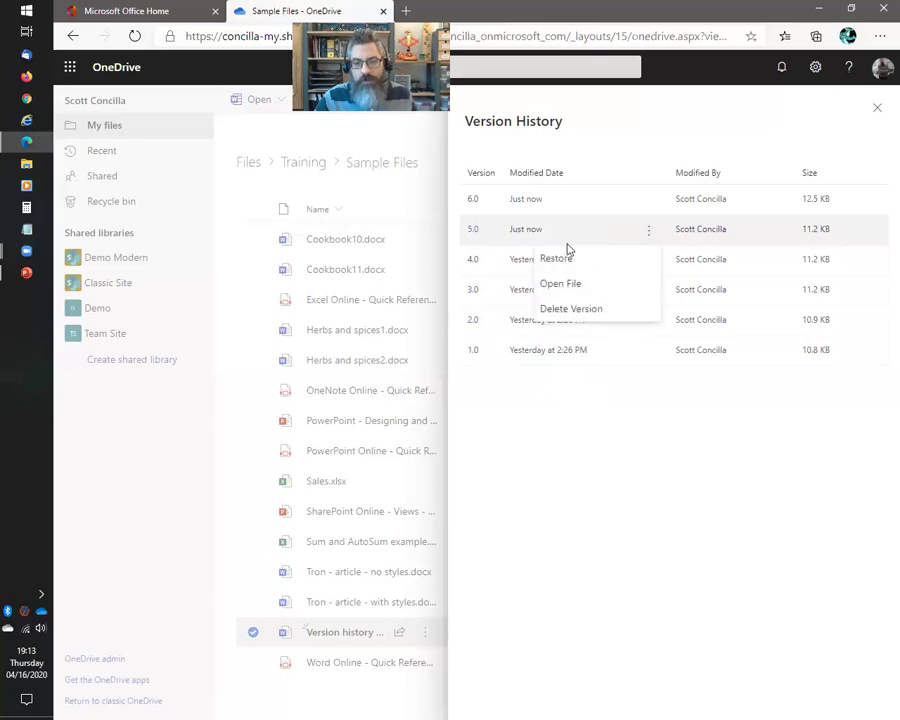
{"action": "left_click", "coordinate": [574, 310]}
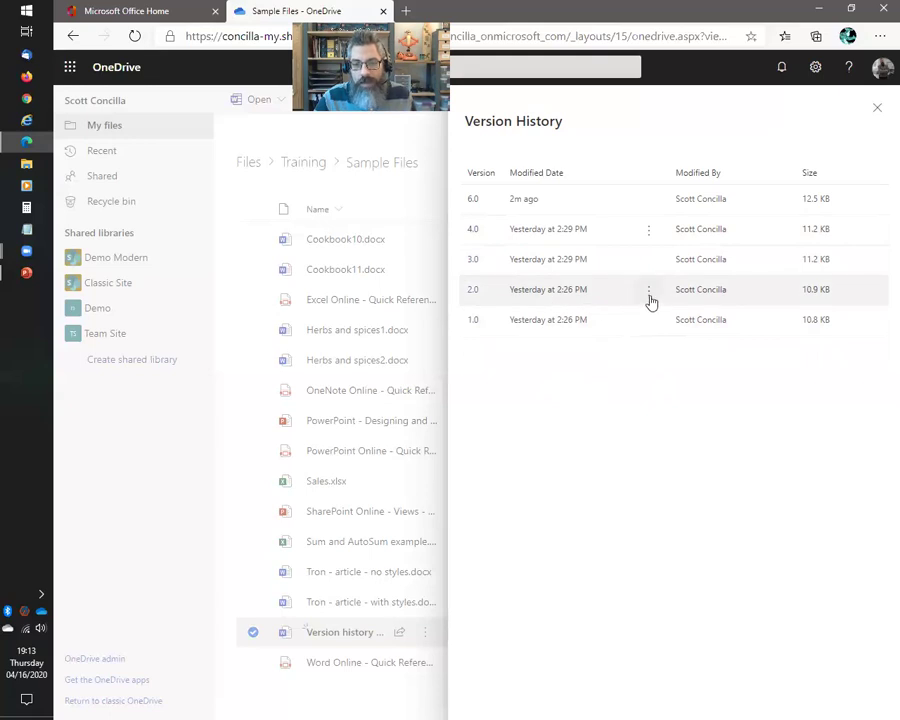
{"action": "left_click", "coordinate": [649, 292]}
{"action": "left_click", "coordinate": [574, 370]}
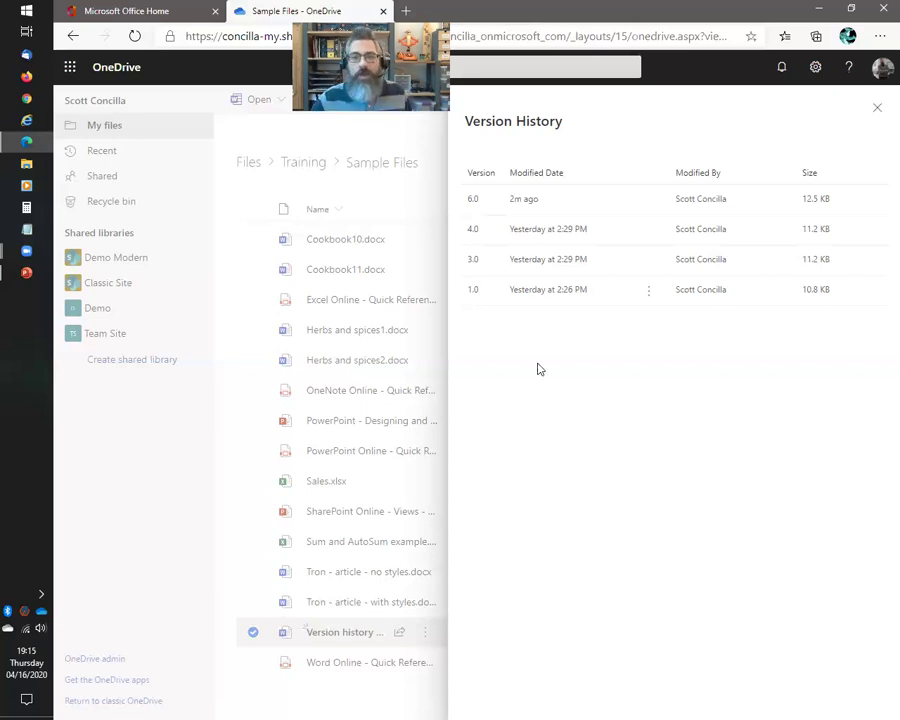
{"action": "left_click", "coordinate": [877, 107]}
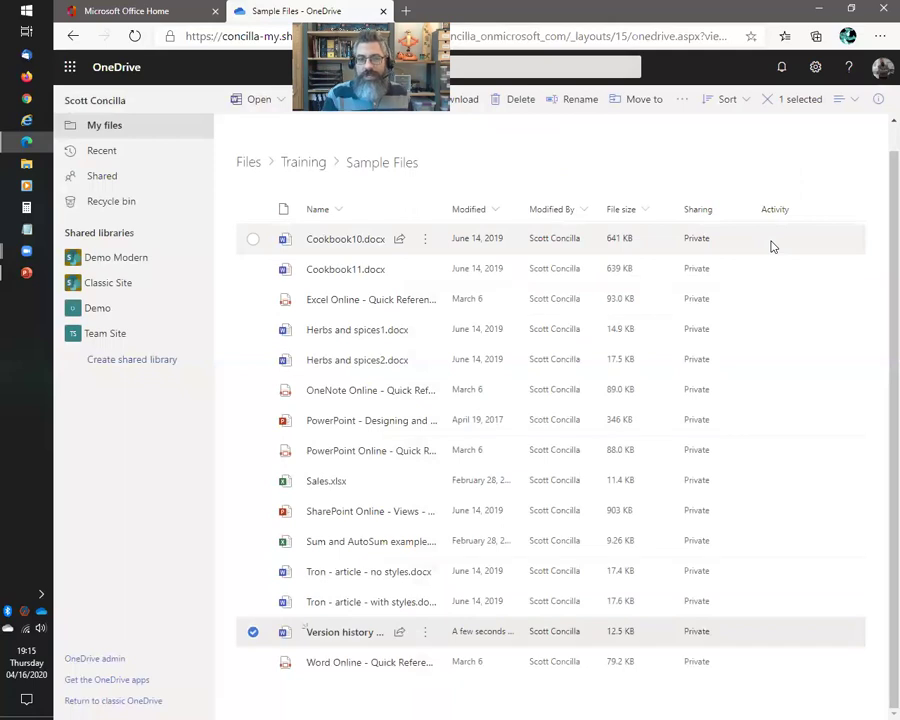
{"action": "key", "text": "alt+Tab"}
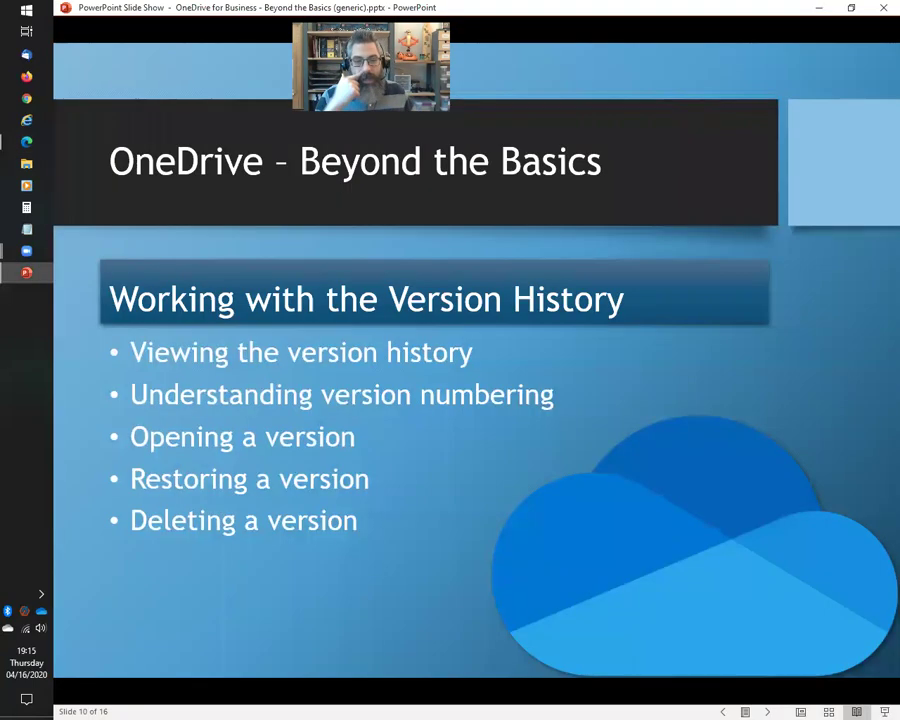
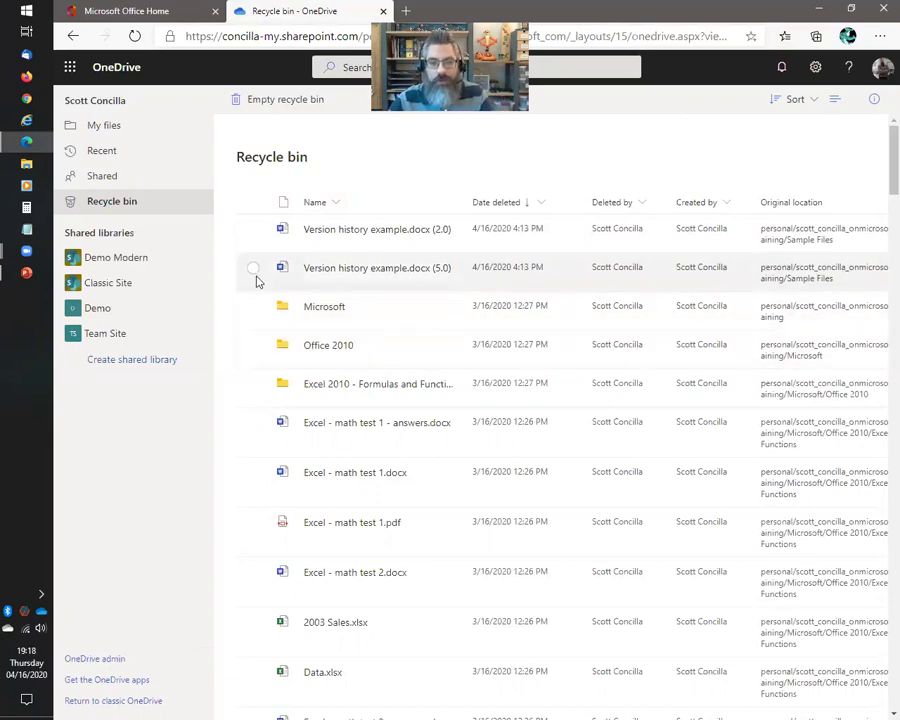
{"action": "left_click", "coordinate": [253, 268]}
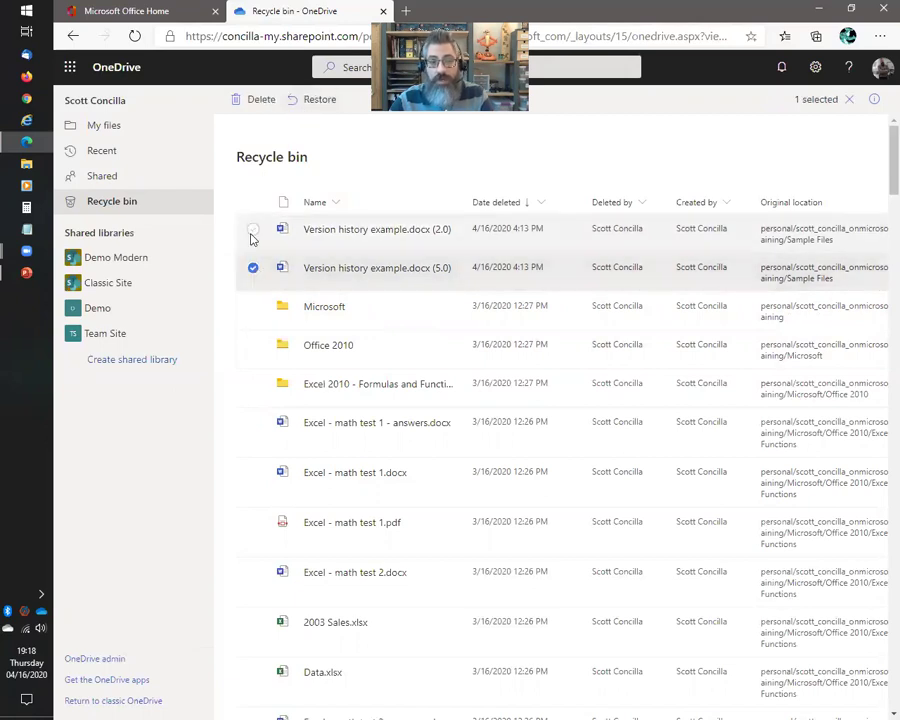
{"action": "left_click", "coordinate": [252, 230]}
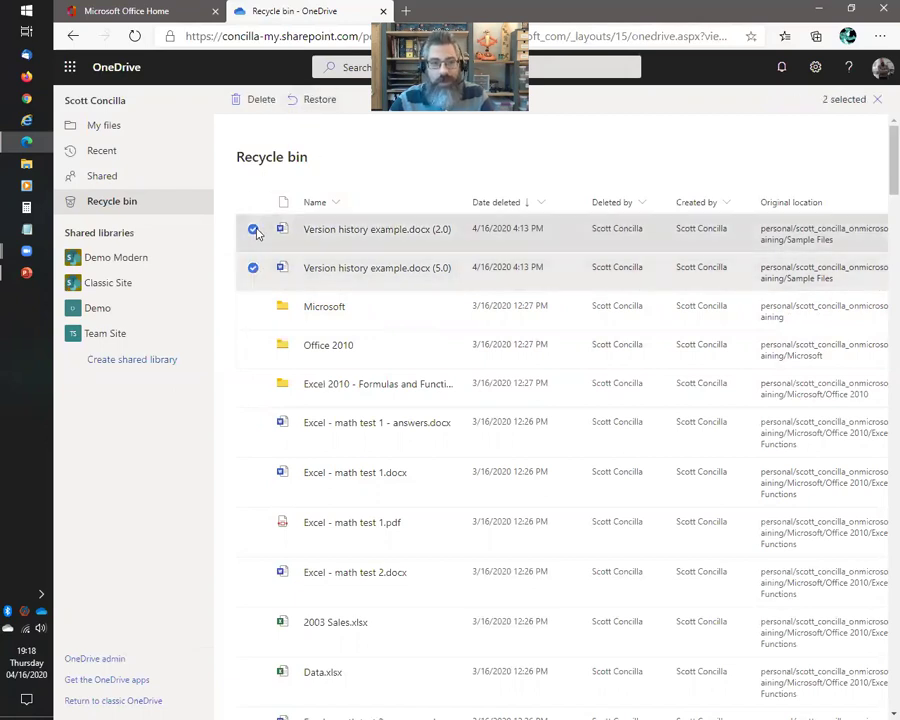
{"action": "left_click", "coordinate": [253, 229]}
{"action": "left_click", "coordinate": [366, 193]}
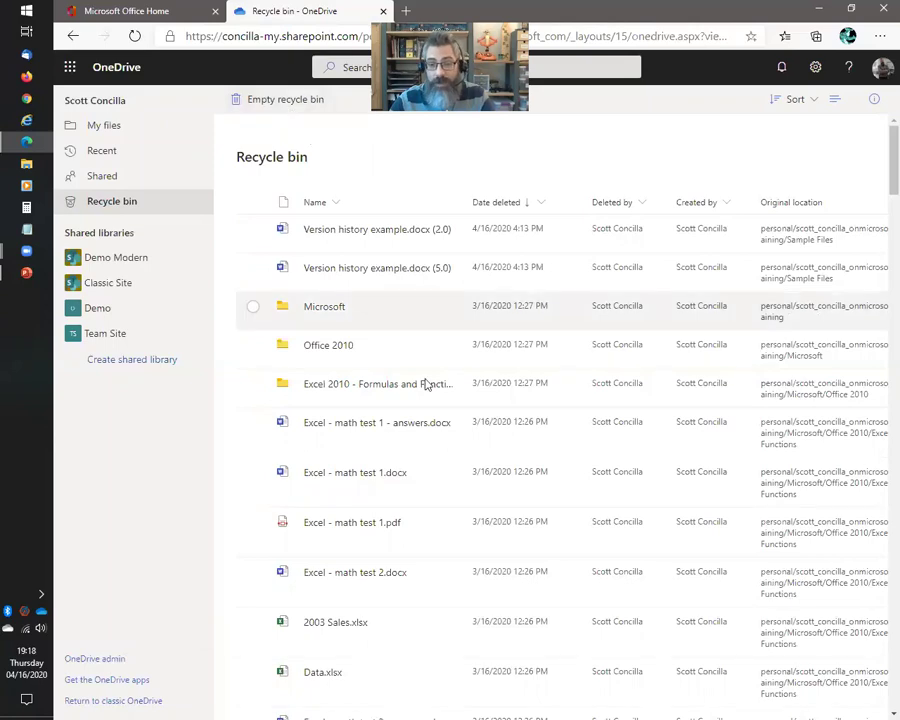
{"action": "scroll", "coordinate": [416, 376], "scroll_direction": "down", "scroll_amount": 5}
{"action": "scroll", "coordinate": [416, 376], "scroll_direction": "down", "scroll_amount": 20}
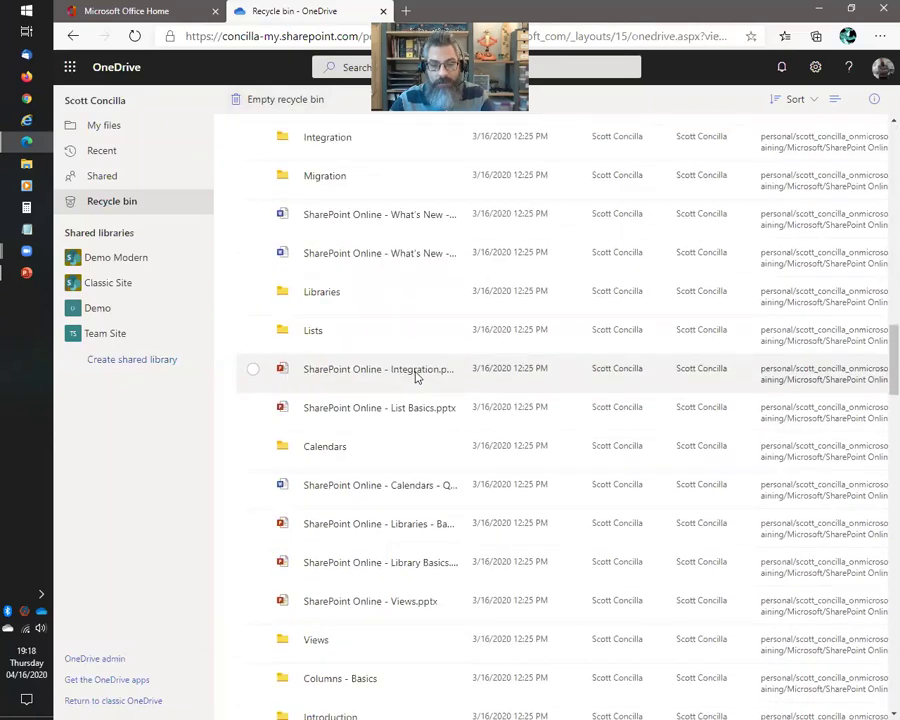
{"action": "scroll", "coordinate": [416, 376], "scroll_direction": "down", "scroll_amount": 15}
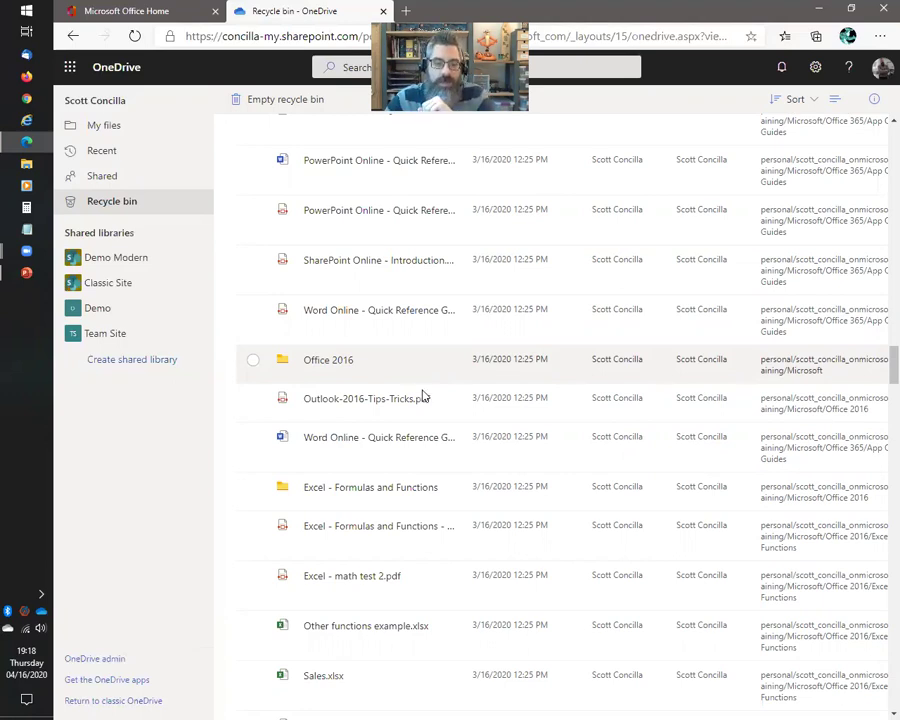
{"action": "scroll", "coordinate": [420, 395], "scroll_direction": "down", "scroll_amount": 7}
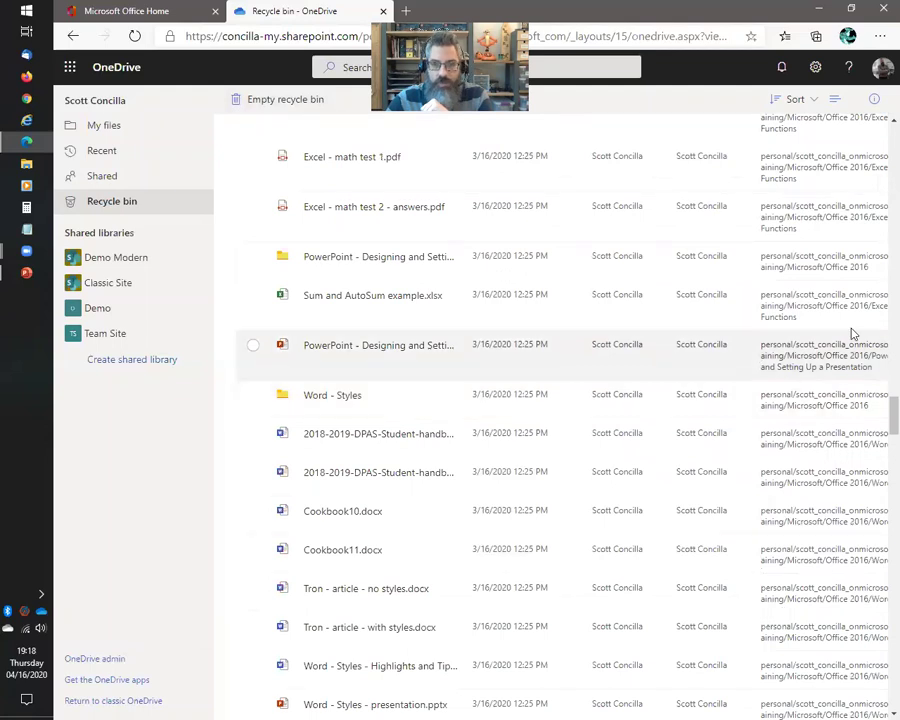
{"action": "scroll", "coordinate": [878, 150], "scroll_direction": "up", "scroll_amount": 7}
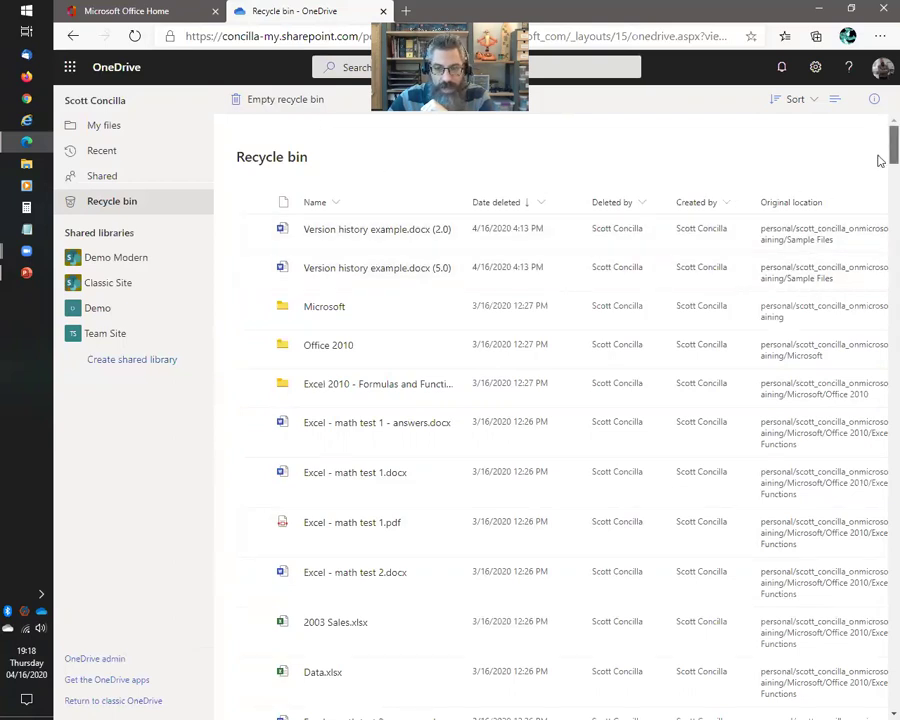
Scroll through the Recycle bin's deleted items, including the Version history example documents
{"action": "scroll", "coordinate": [878, 159], "scroll_direction": "down", "scroll_amount": 10}
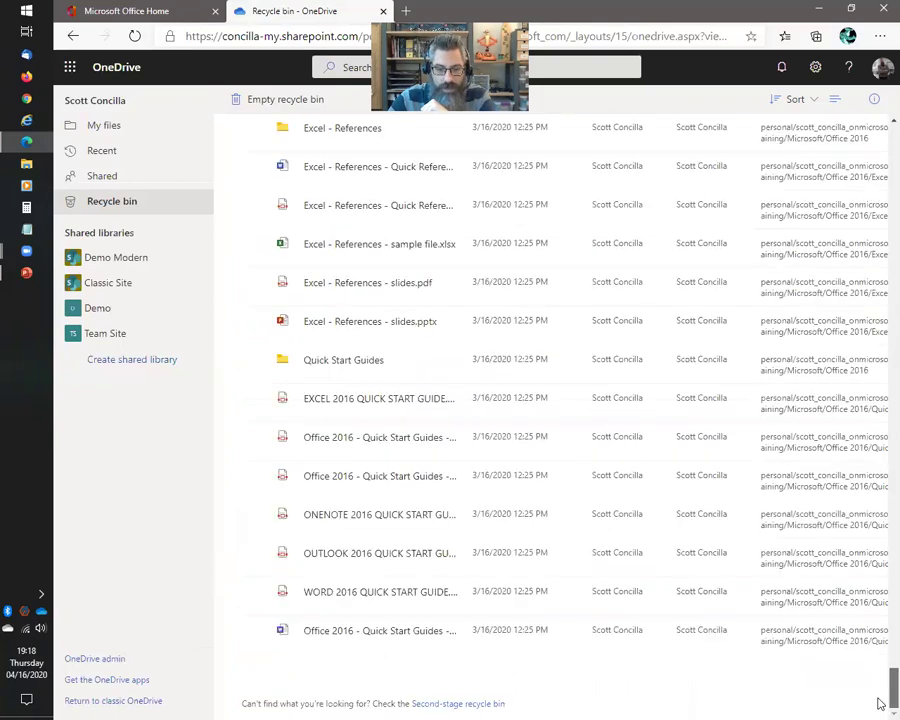
{"action": "scroll", "coordinate": [878, 703], "scroll_direction": "down", "scroll_amount": 5}
{"action": "scroll", "coordinate": [752, 661], "scroll_direction": "down", "scroll_amount": 8}
{"action": "scroll", "coordinate": [870, 610], "scroll_direction": "down", "scroll_amount": 5}
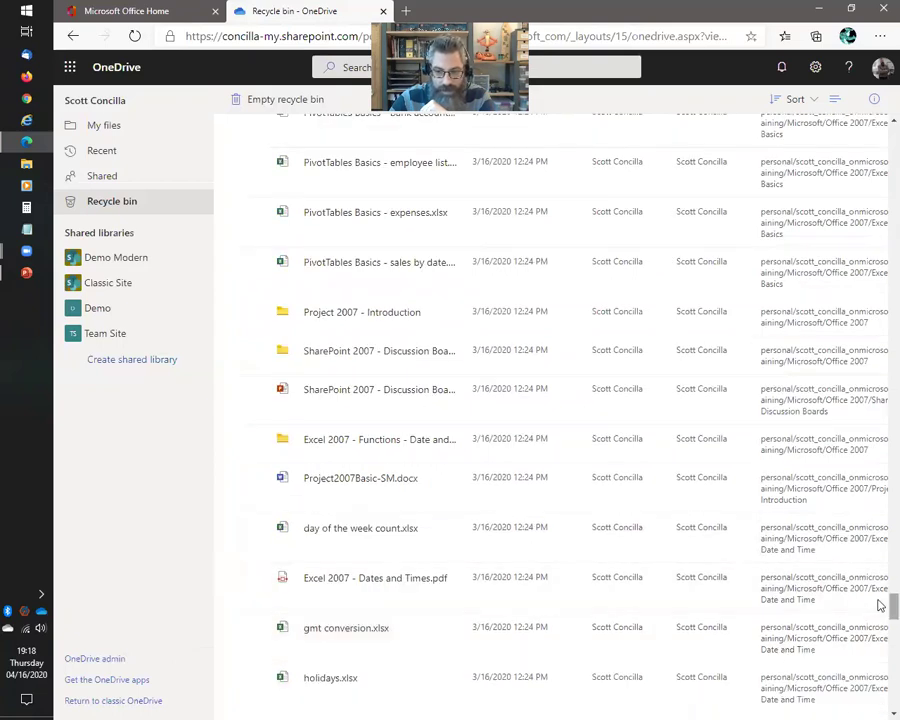
{"action": "scroll", "coordinate": [874, 600], "scroll_direction": "down", "scroll_amount": 10}
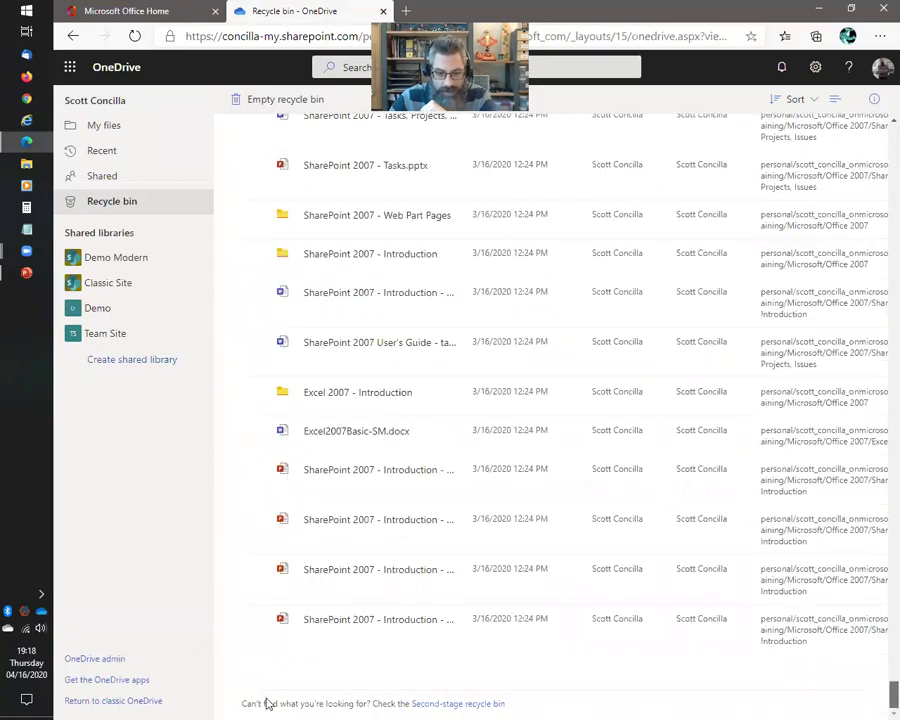
{"action": "scroll", "coordinate": [533, 700], "scroll_direction": "down", "scroll_amount": 4}
{"action": "left_click_drag", "start_coordinate": [878, 560], "coordinate": [876, 702]}
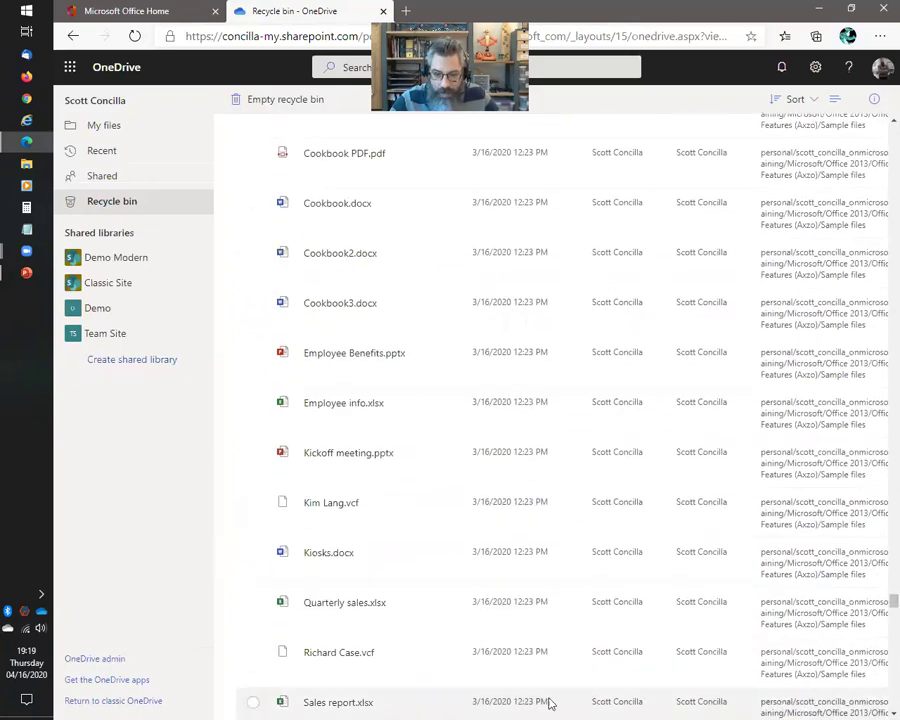
Scroll on past the Excel math test files, then return to the slide show on 'Using the Recycle Bin'
{"action": "scroll", "coordinate": [452, 663], "scroll_direction": "up", "scroll_amount": 5}
{"action": "scroll", "coordinate": [452, 663], "scroll_direction": "down", "scroll_amount": 10}
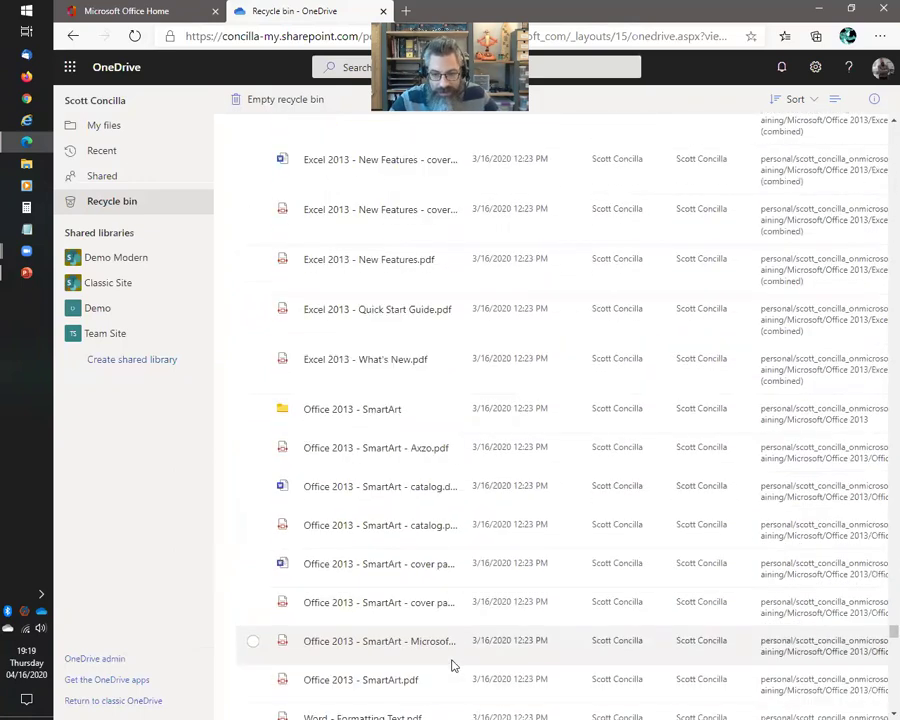
{"action": "scroll", "coordinate": [452, 676], "scroll_direction": "down", "scroll_amount": 10}
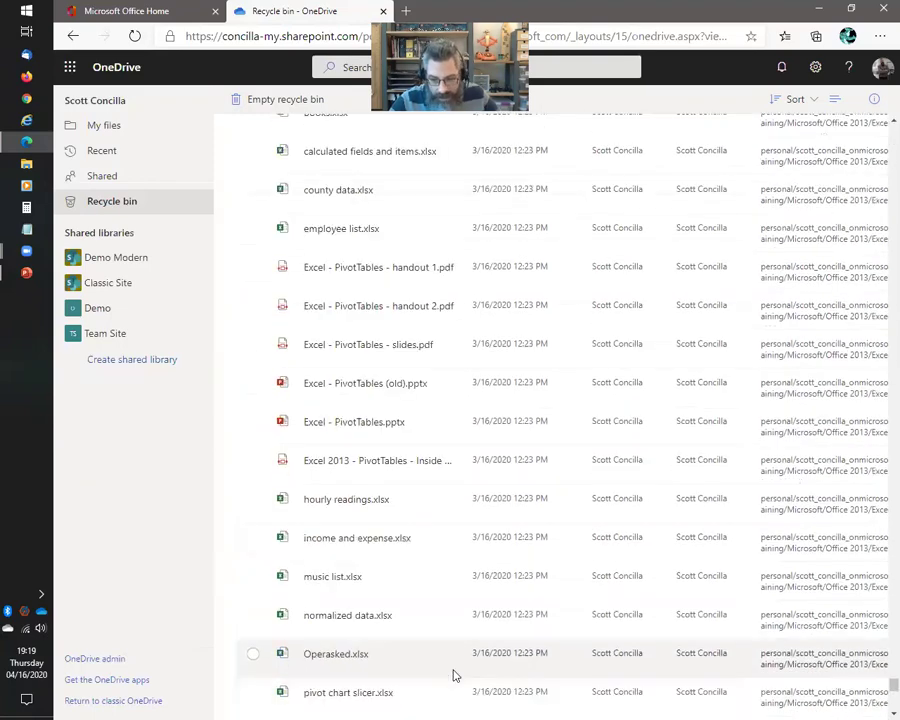
{"action": "scroll", "coordinate": [534, 666], "scroll_direction": "down", "scroll_amount": 15}
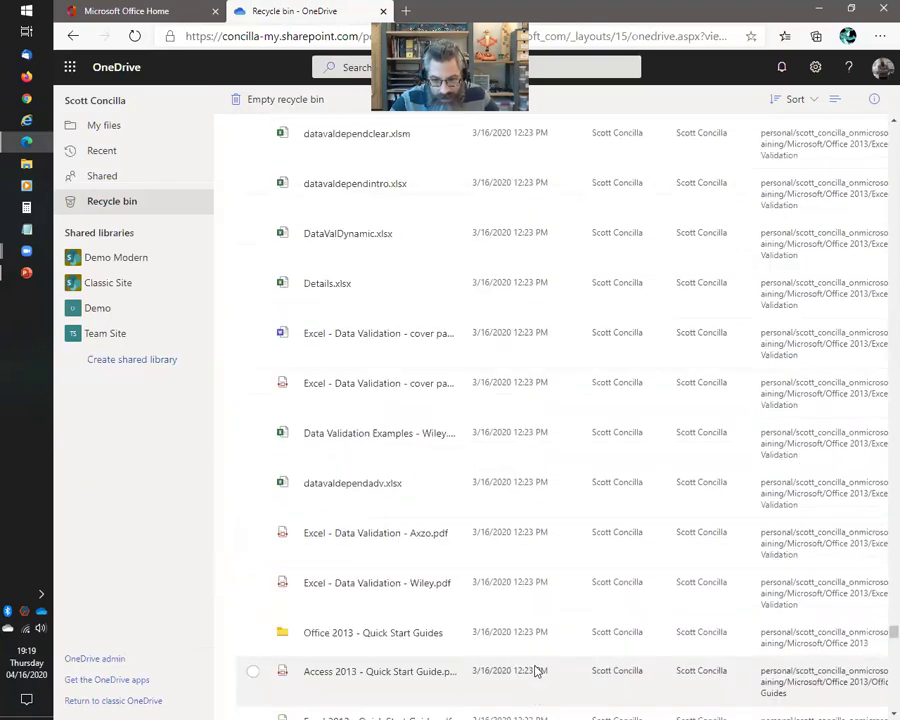
{"action": "scroll", "coordinate": [537, 676], "scroll_direction": "down", "scroll_amount": 15}
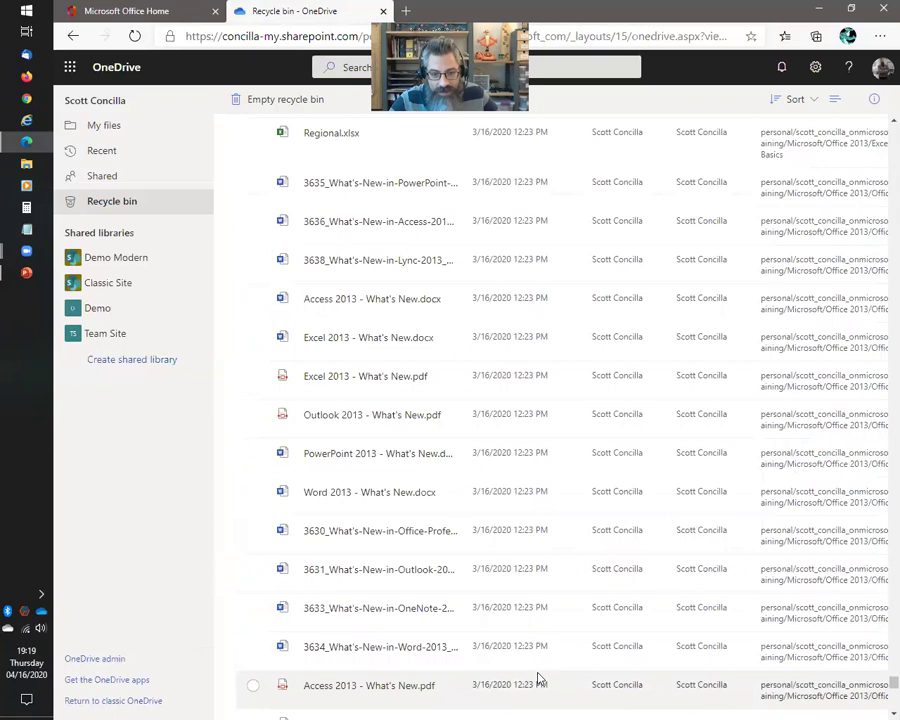
{"action": "scroll", "coordinate": [537, 678], "scroll_direction": "down", "scroll_amount": 15}
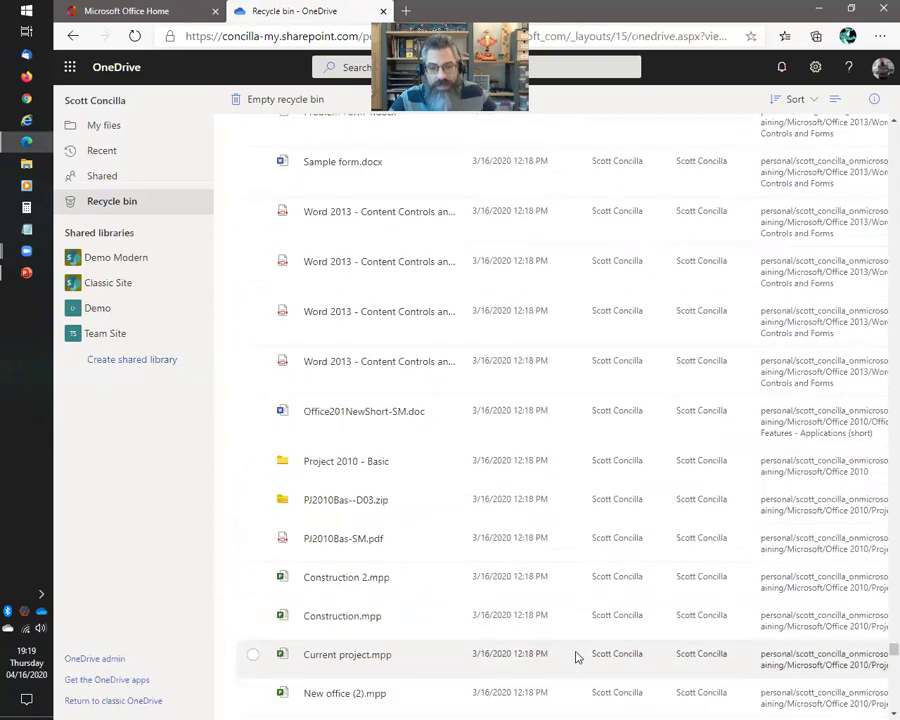
{"action": "left_click_drag", "start_coordinate": [879, 648], "coordinate": [879, 116]}
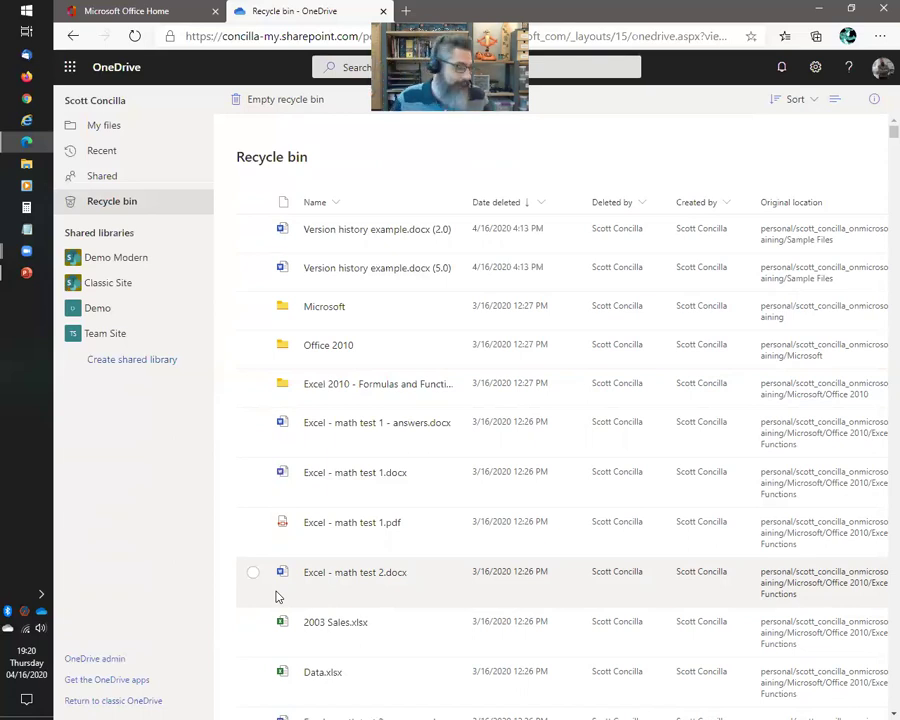
{"action": "key", "text": "alt+Tab"}
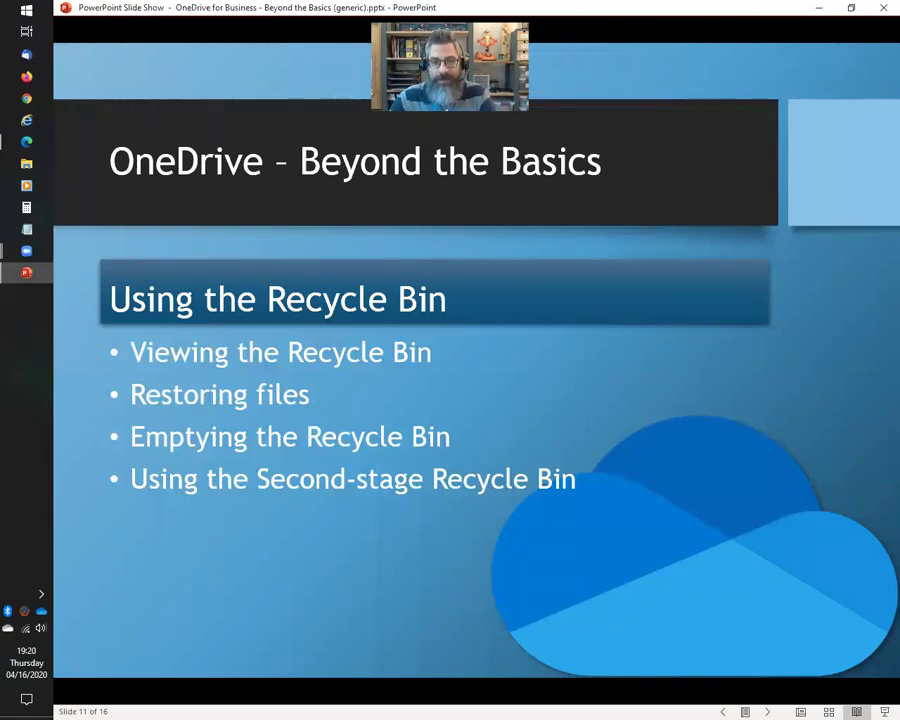
Advance to the Managing Notification Settings slide and bring OneDrive's My files view back to the front
{"action": "key", "text": "Right"}
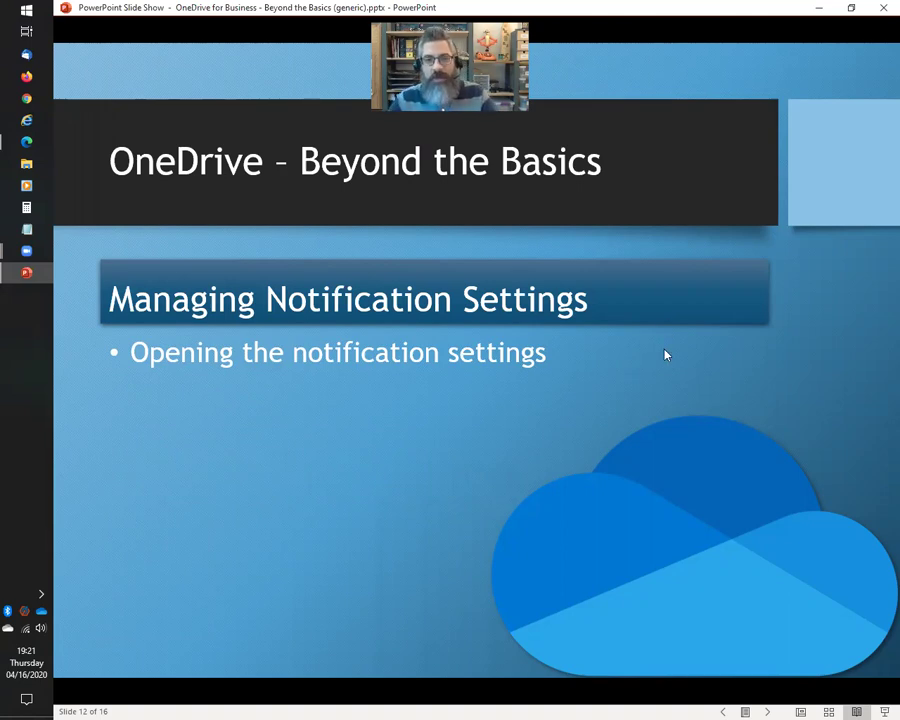
{"action": "key", "text": "alt+Tab"}
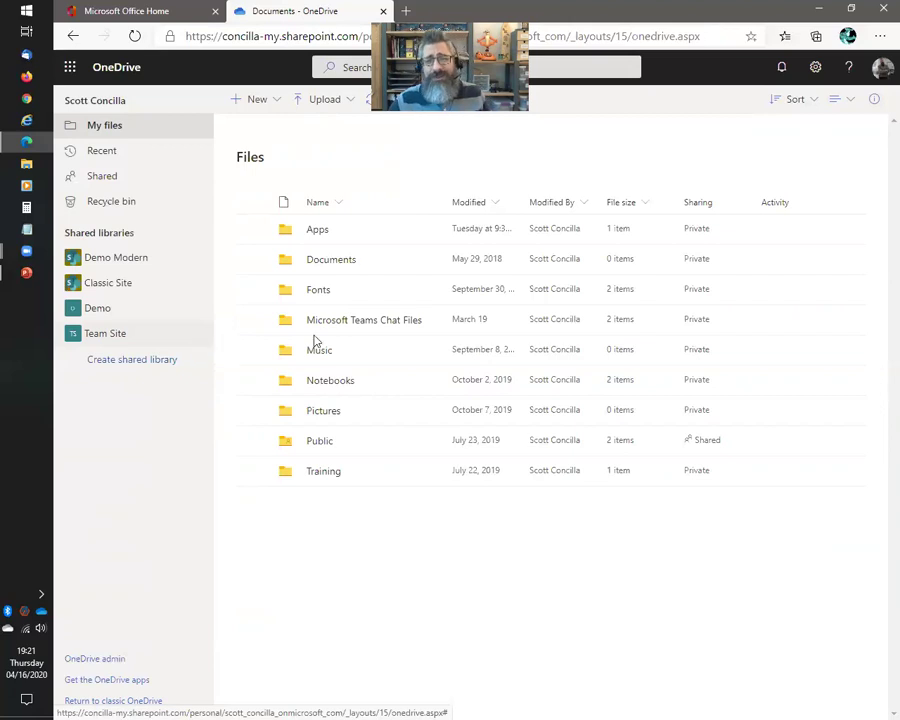
Open OneDrive settings from the gear menu, showing all five email notification options switched On
{"action": "left_click", "coordinate": [816, 70]}
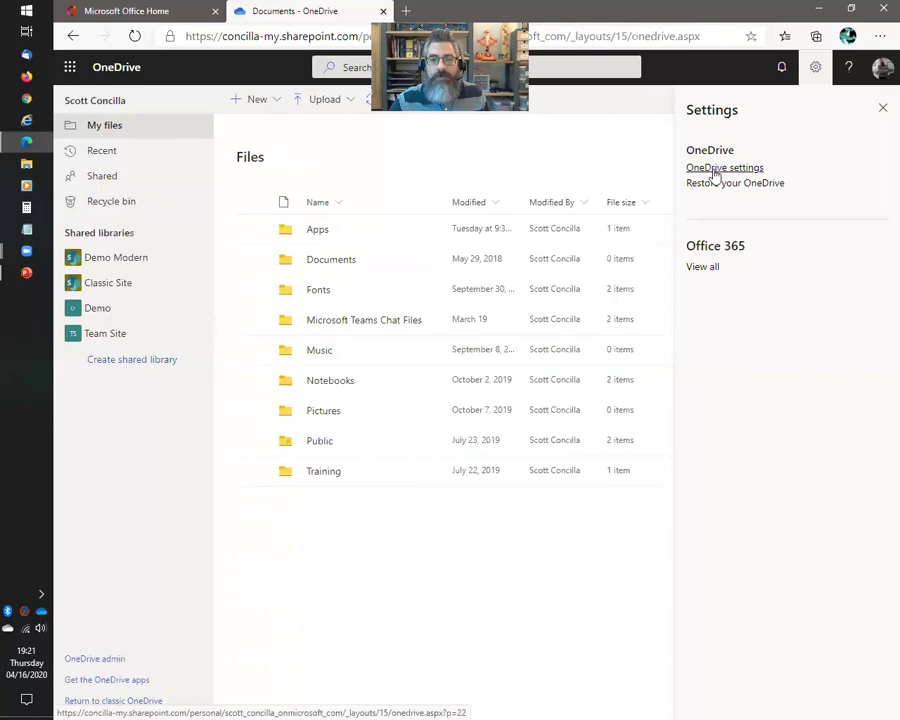
{"action": "left_click", "coordinate": [715, 170]}
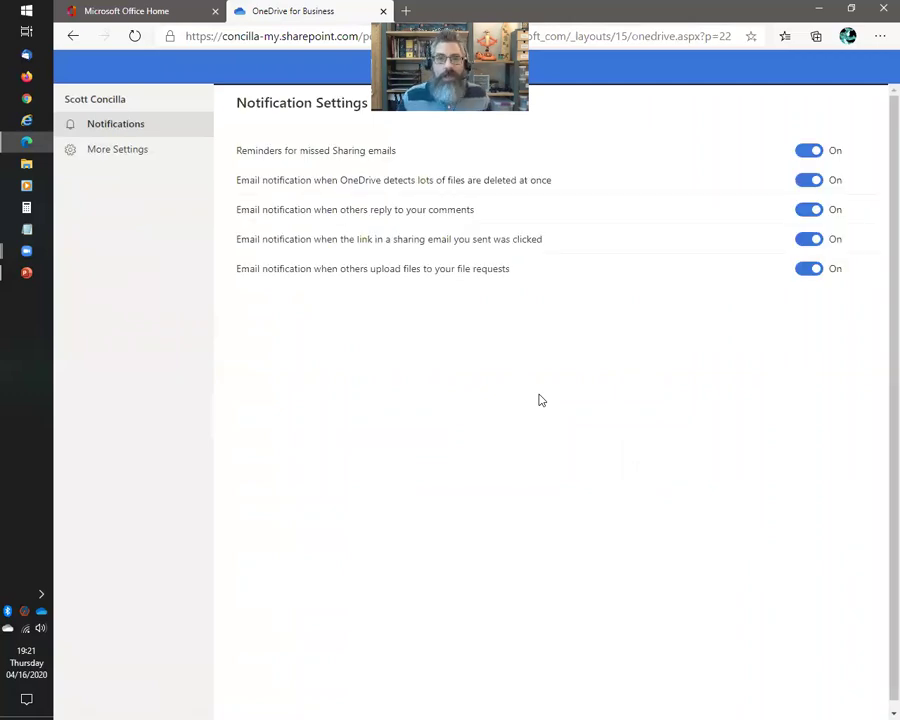
{"action": "left_click", "coordinate": [42, 612]}
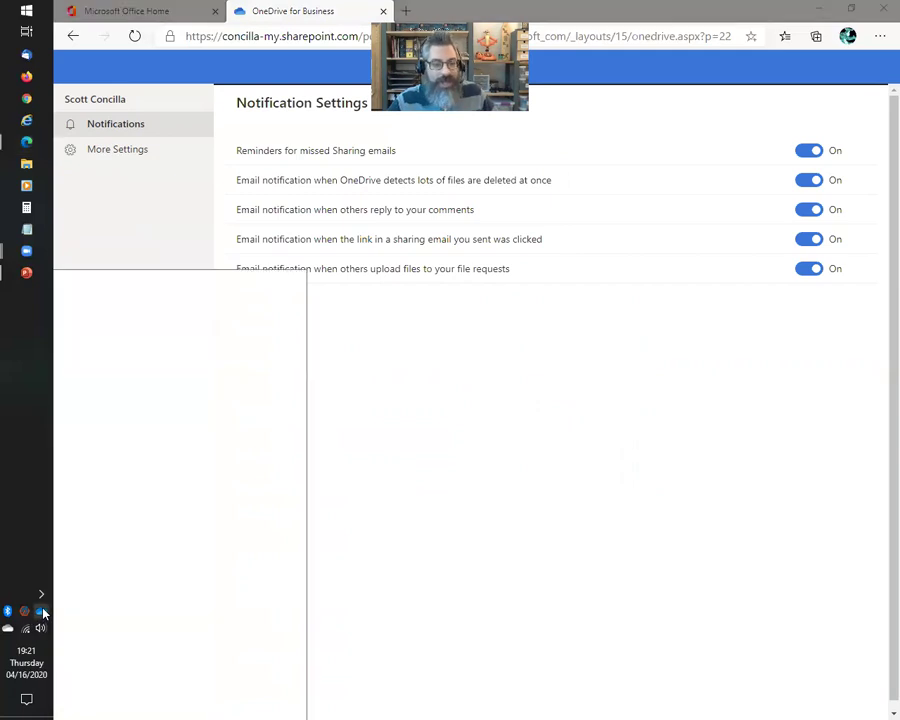
{"action": "left_click", "coordinate": [250, 690]}
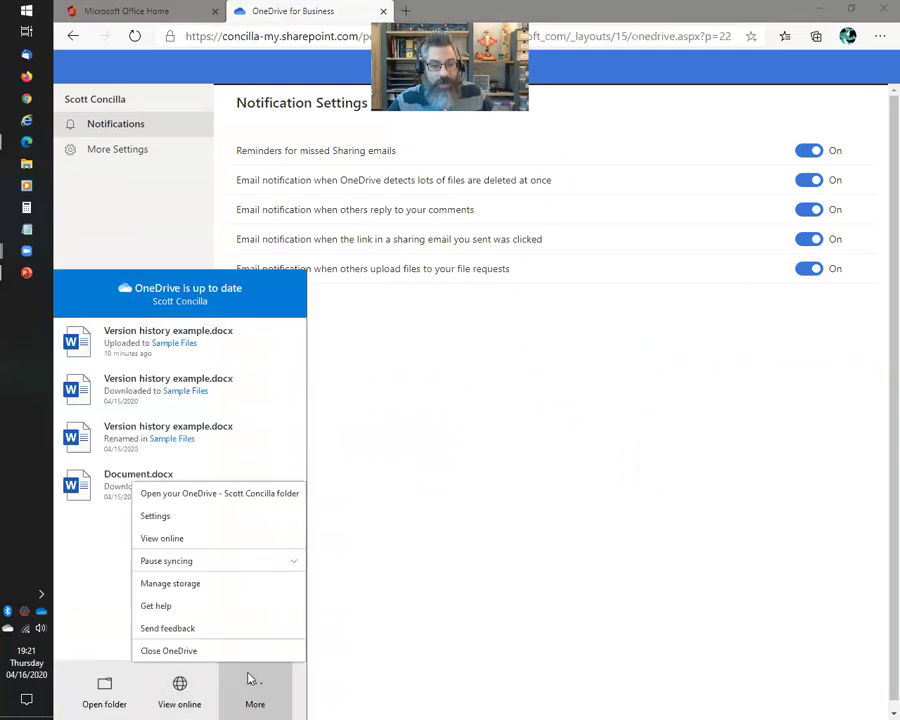
{"action": "left_click", "coordinate": [155, 515]}
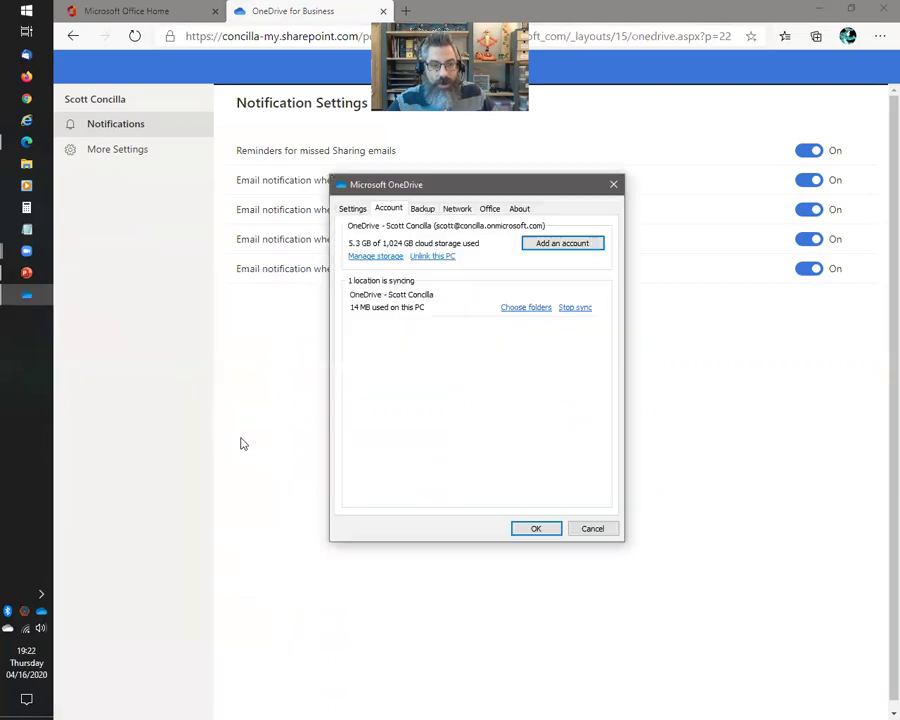
{"action": "left_click", "coordinate": [352, 208]}
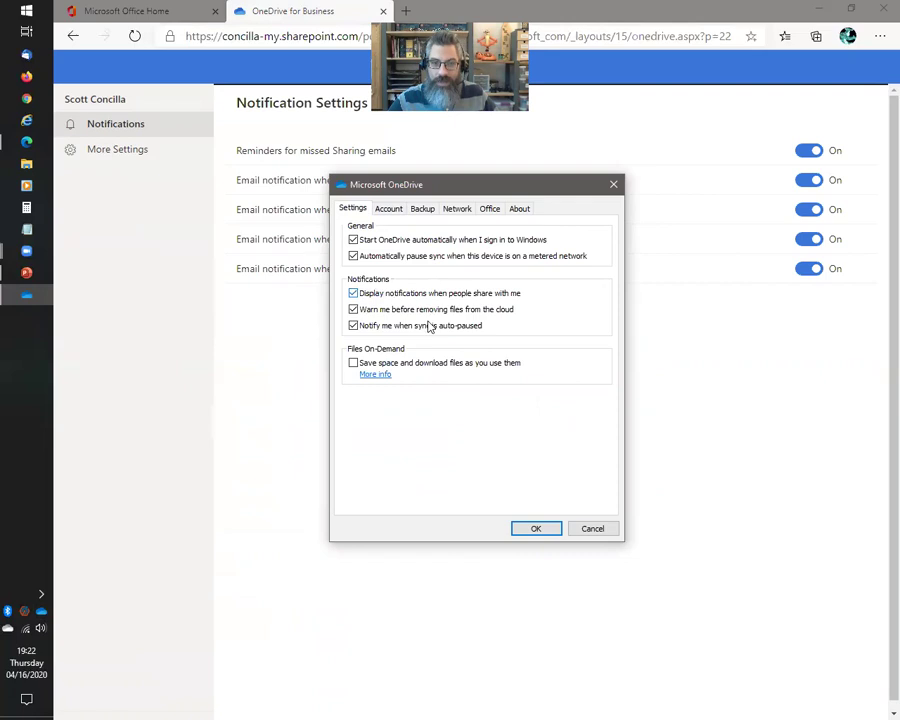
{"action": "left_click", "coordinate": [593, 530]}
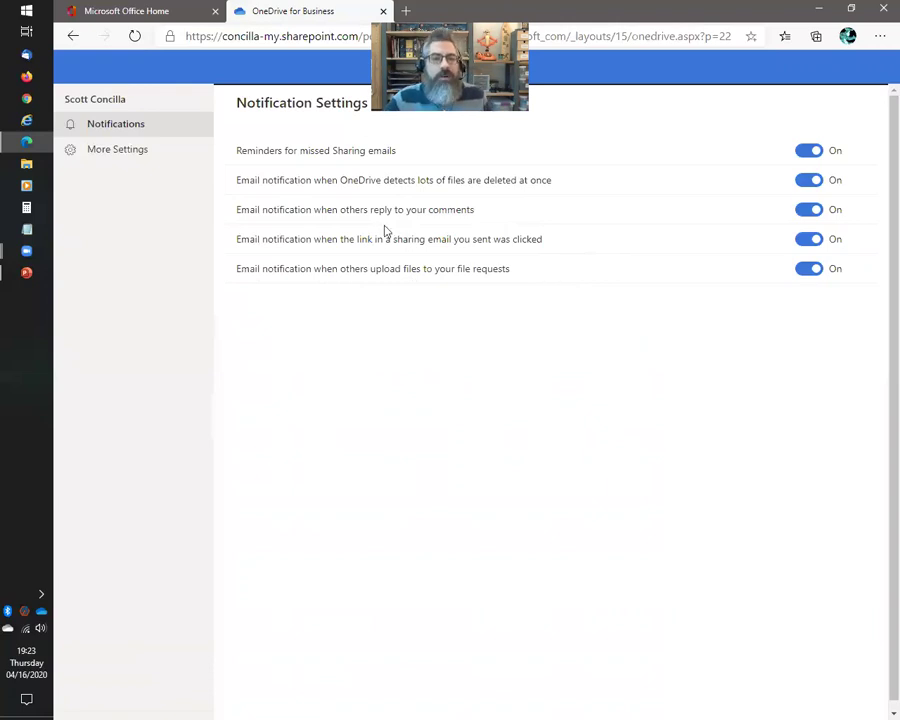
Go to More Settings, listing Manage access, Region and Language, and Features and storage
{"action": "left_click", "coordinate": [128, 161]}
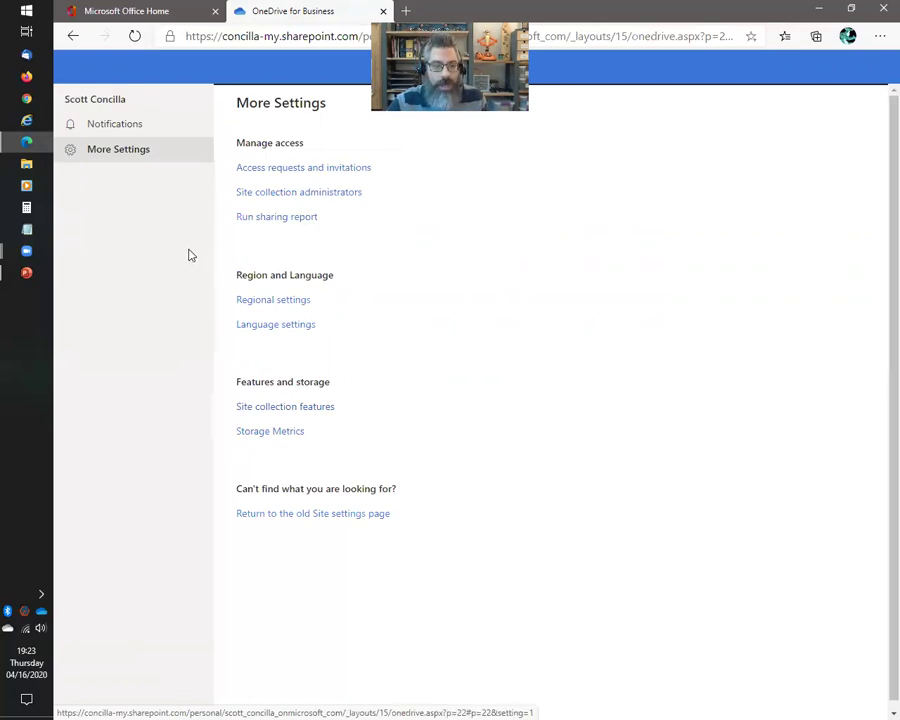
Revisit Notifications, go back to the Files list, and return to the slide show's 'Additional Help' slide
{"action": "left_click", "coordinate": [127, 126]}
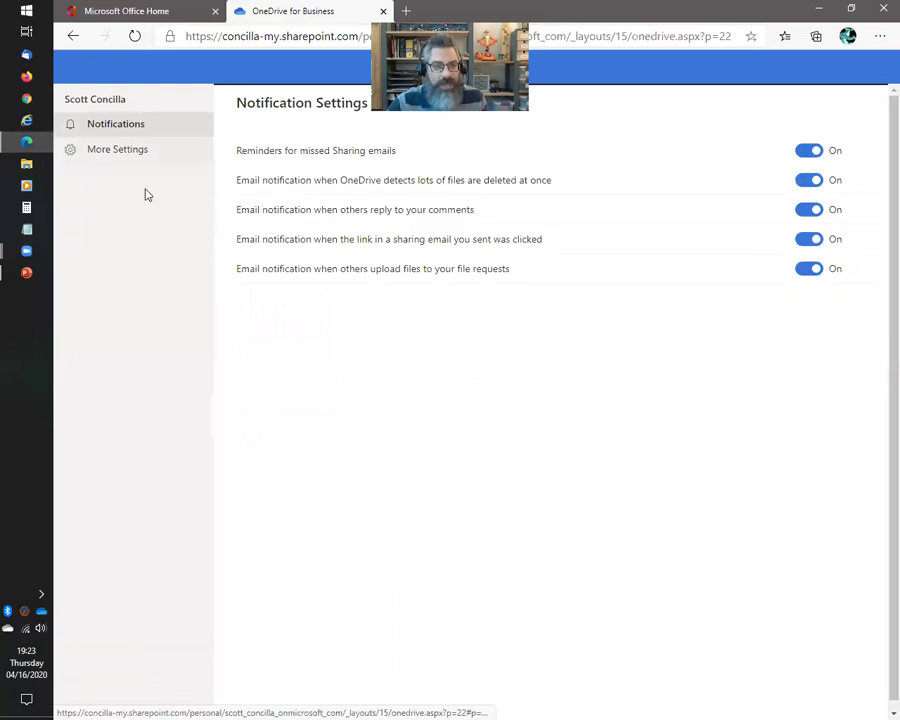
{"action": "left_click", "coordinate": [72, 37]}
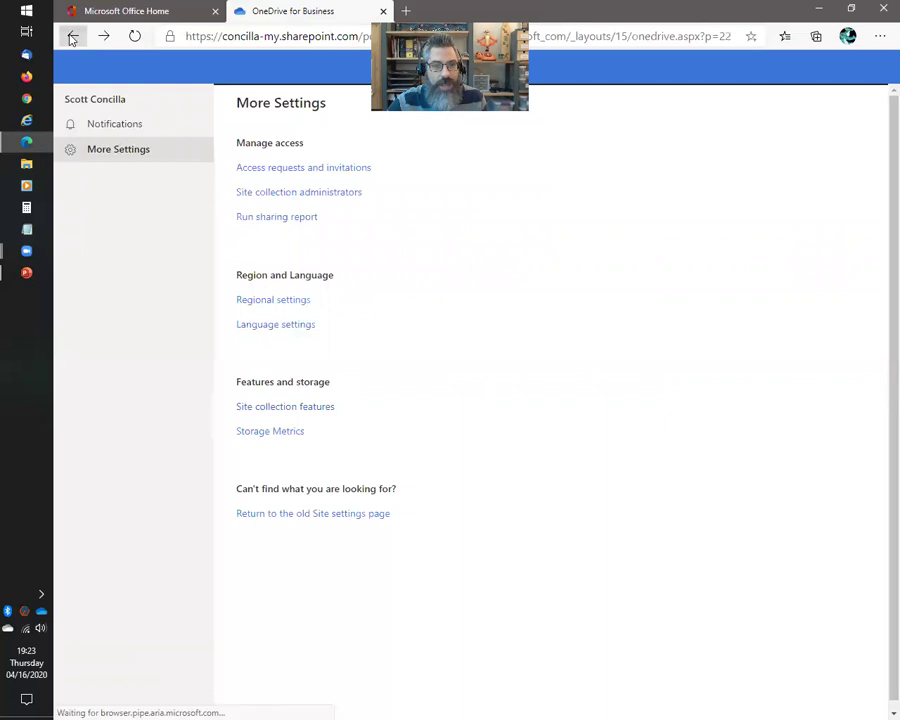
{"action": "left_click", "coordinate": [72, 37]}
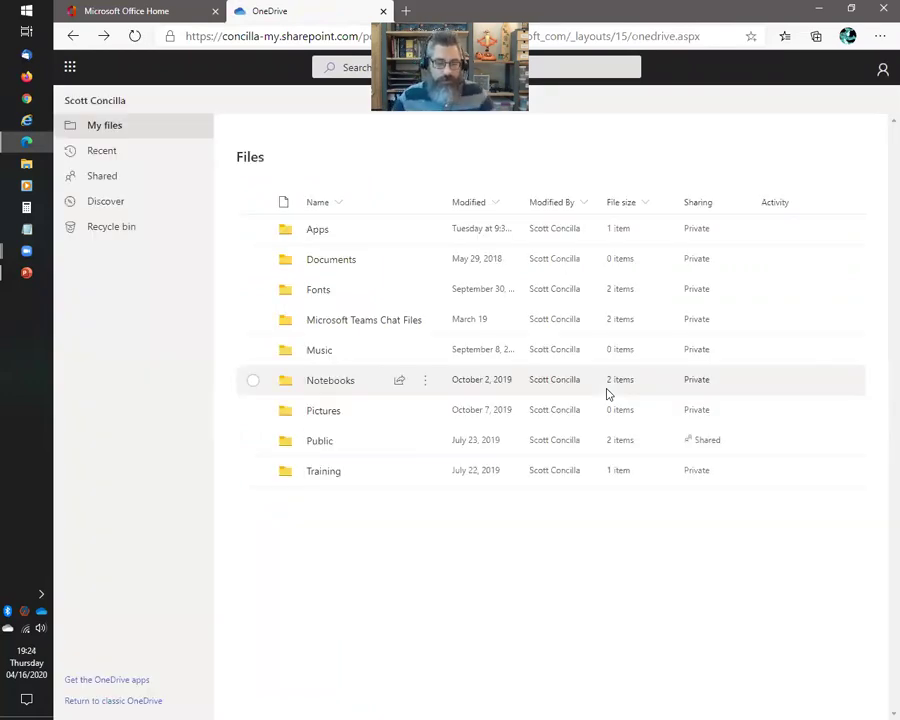
{"action": "key", "text": "alt+Tab"}
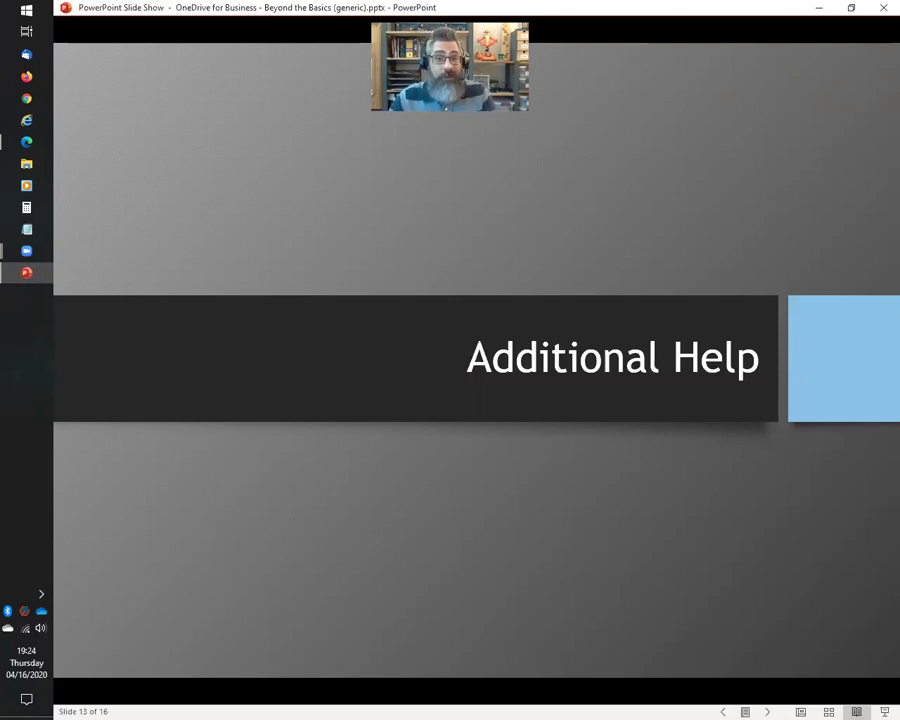
Advance the slide show from 'Additional Help' toward the Training and Learning slide
{"action": "key", "text": "Right"}
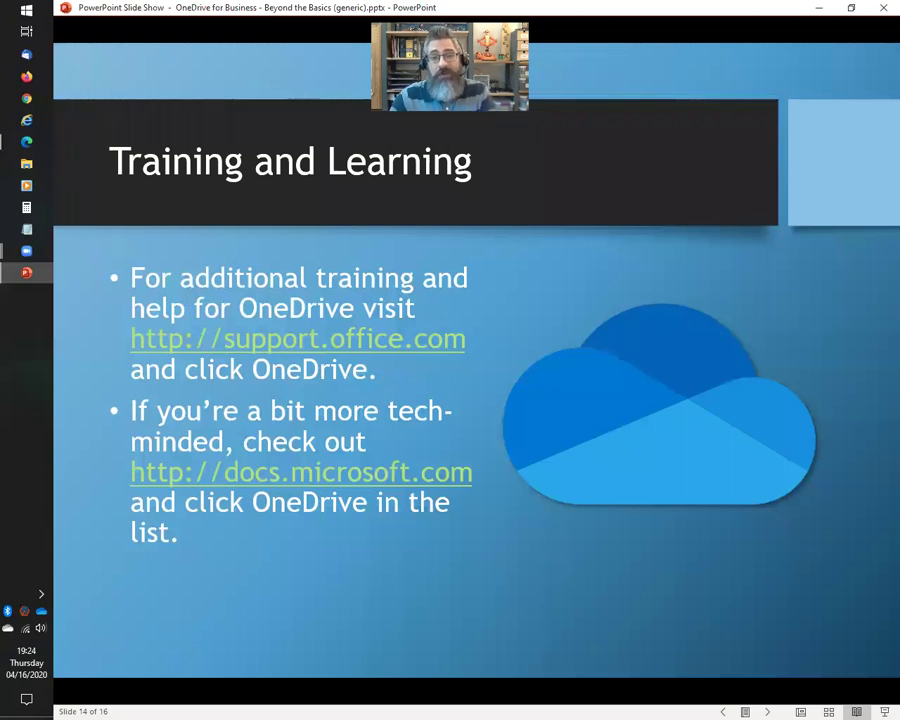